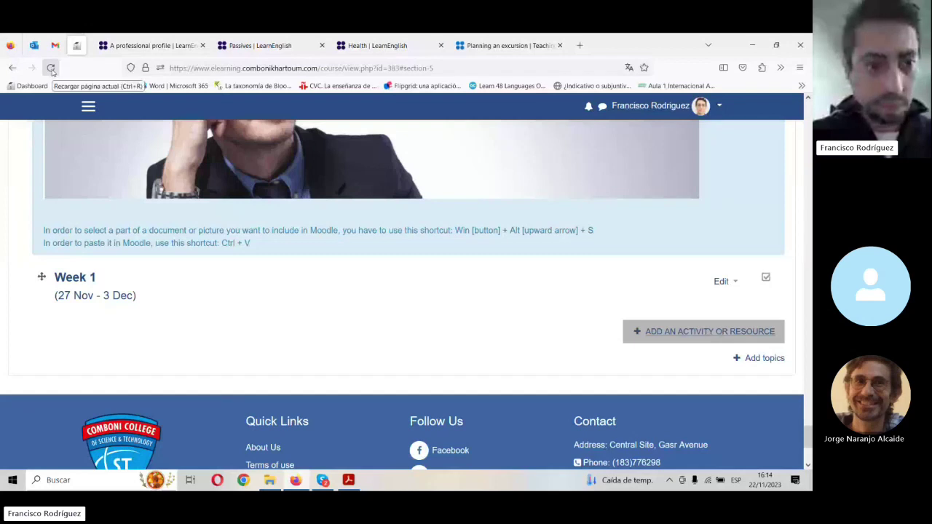
Step: Reload the course page and start adding a Page resource to the Week 1 (27 Nov - 3 Dec) topic
left_click(707, 334)
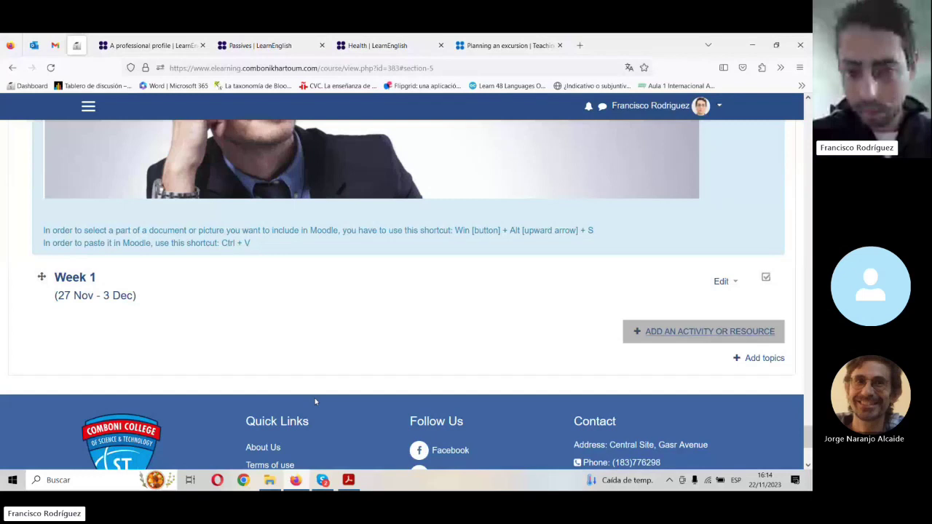
left_click(51, 67)
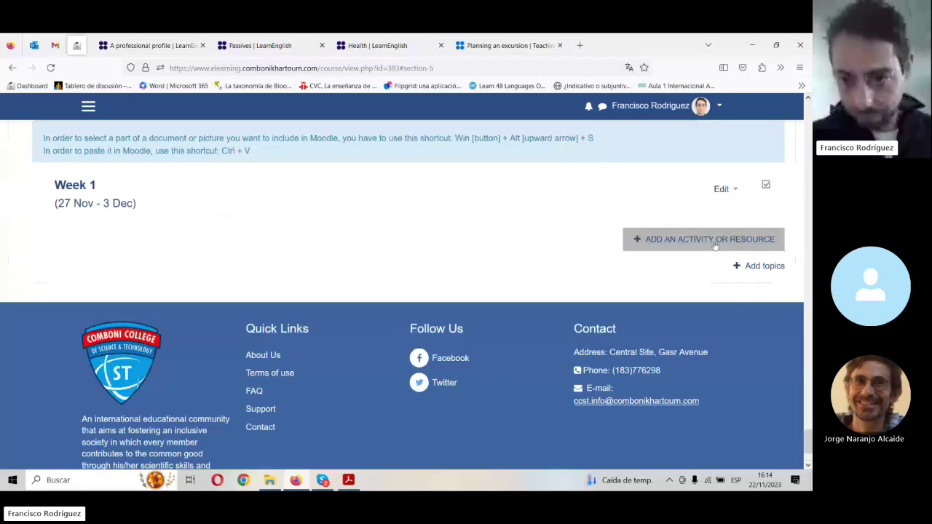
left_click(714, 244)
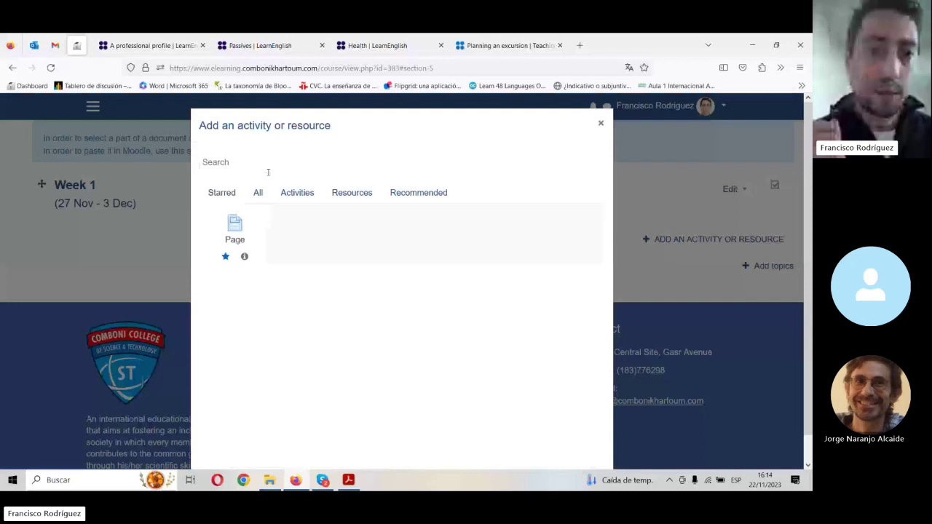
left_click(340, 194)
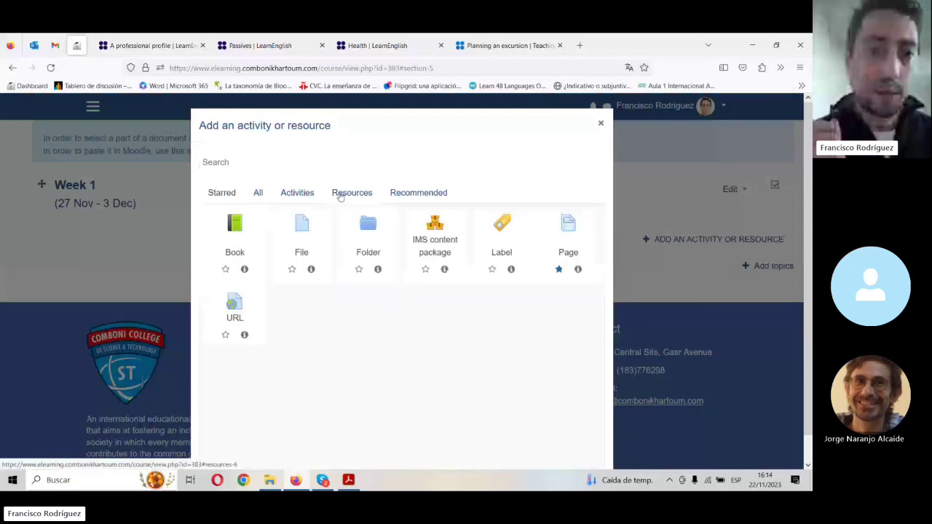
left_click(259, 309)
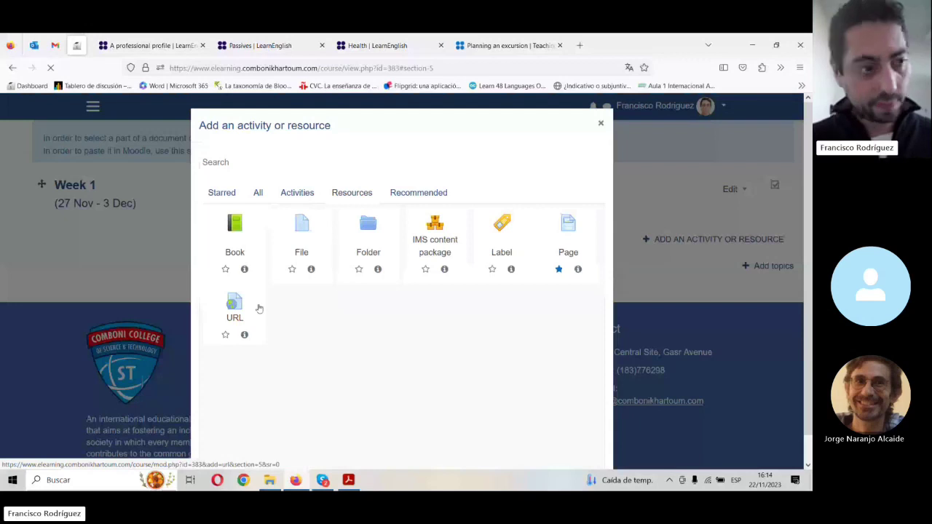
left_click(563, 231)
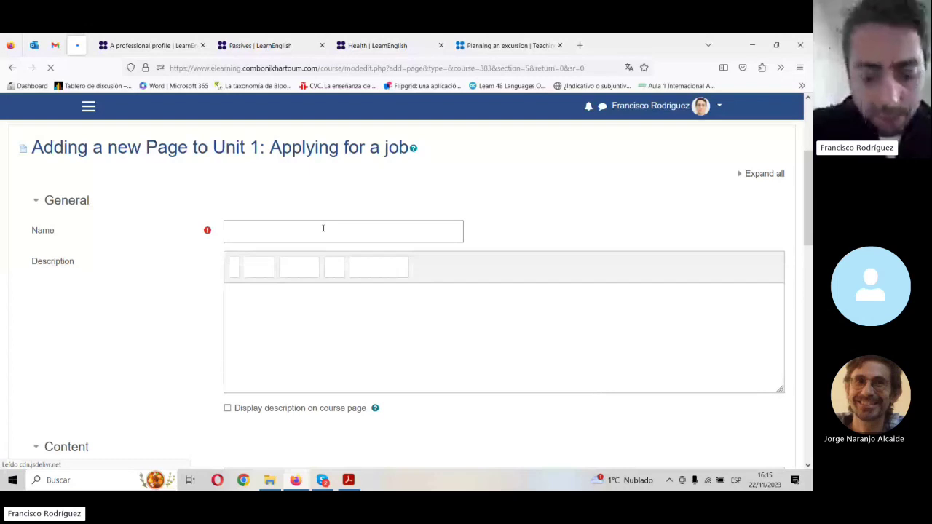
Step: Name the new page "1.1 | Writing your CV"
left_click(324, 228)
type("1.1 |")
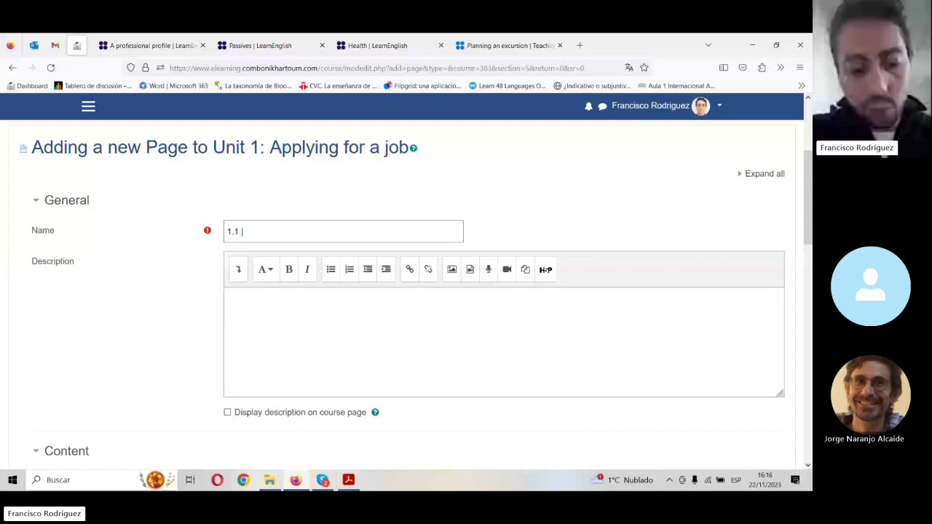
type("Writing your CV")
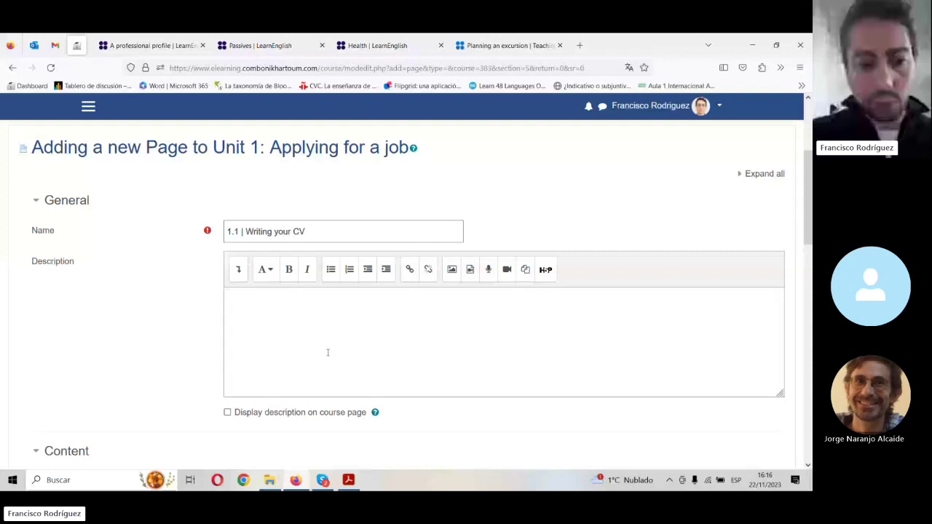
Step: Copy "Learn how to write a professional profile." from the LearnEnglish article into the page description and set it to display on the course page
scroll(328, 353, "down", 2)
scroll(810, 239, "up", 1)
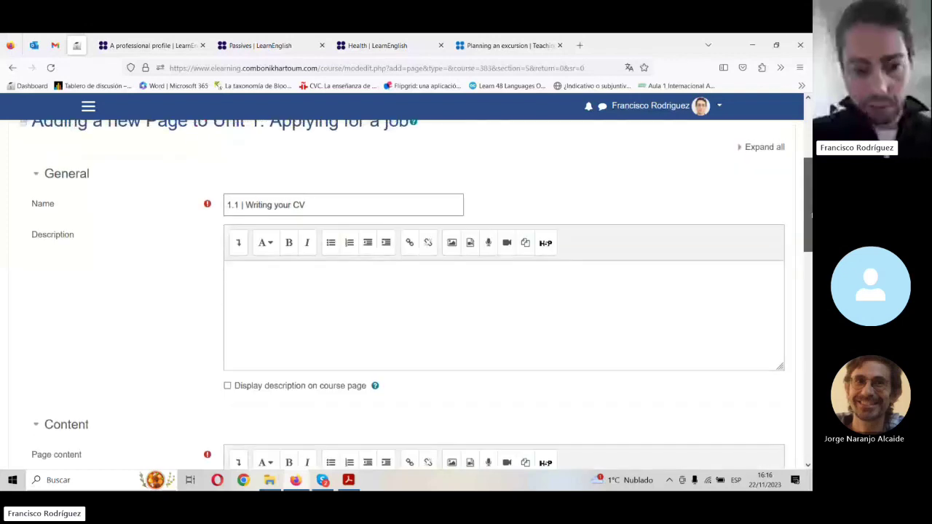
scroll(811, 234, "down", 1)
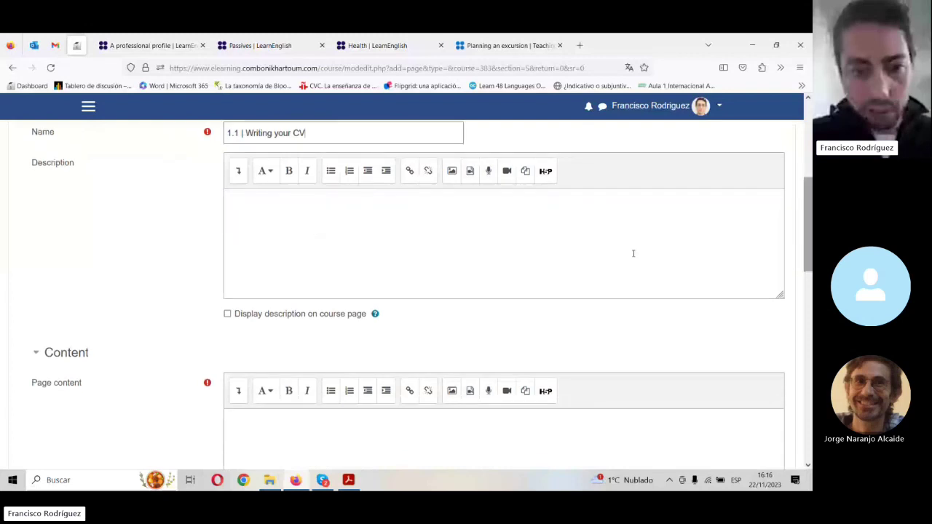
left_click(151, 46)
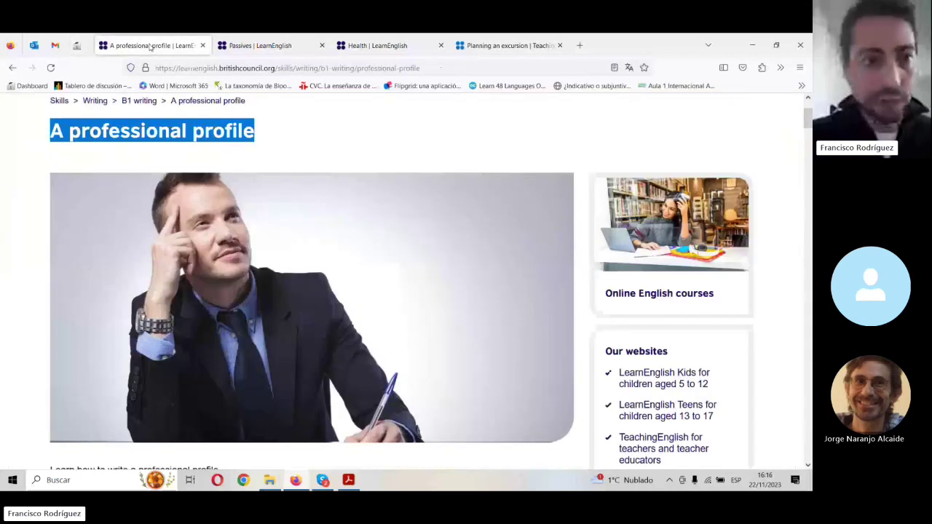
scroll(81, 76, "down", 3)
left_click(76, 46)
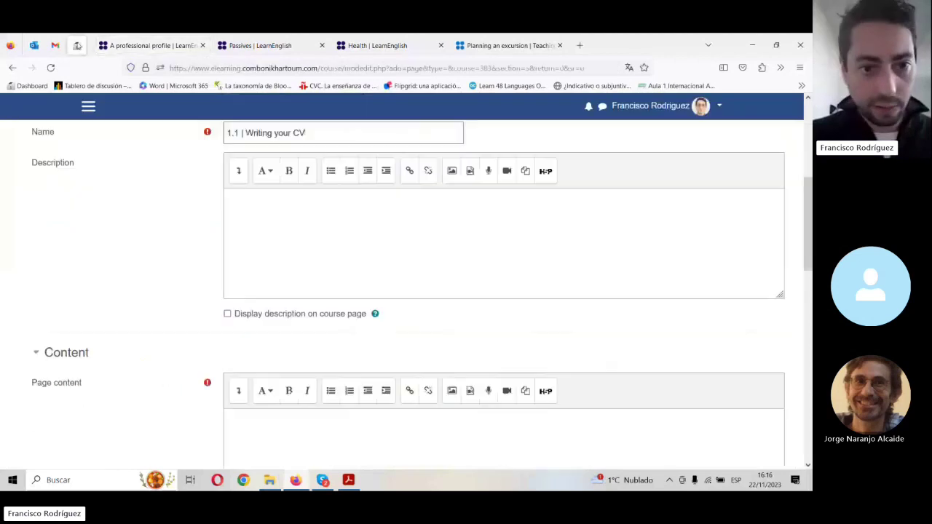
left_click(326, 259)
type("Learn how to write a professional profile.")
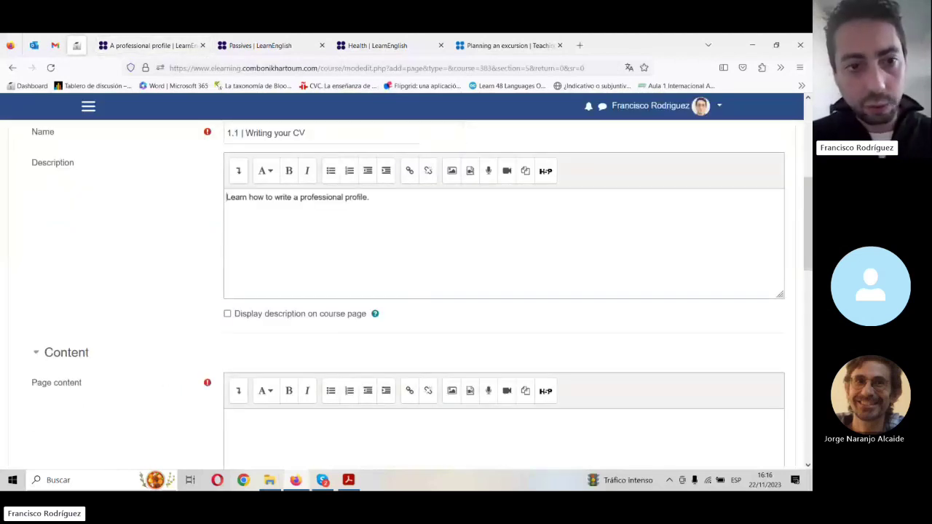
left_click(227, 313)
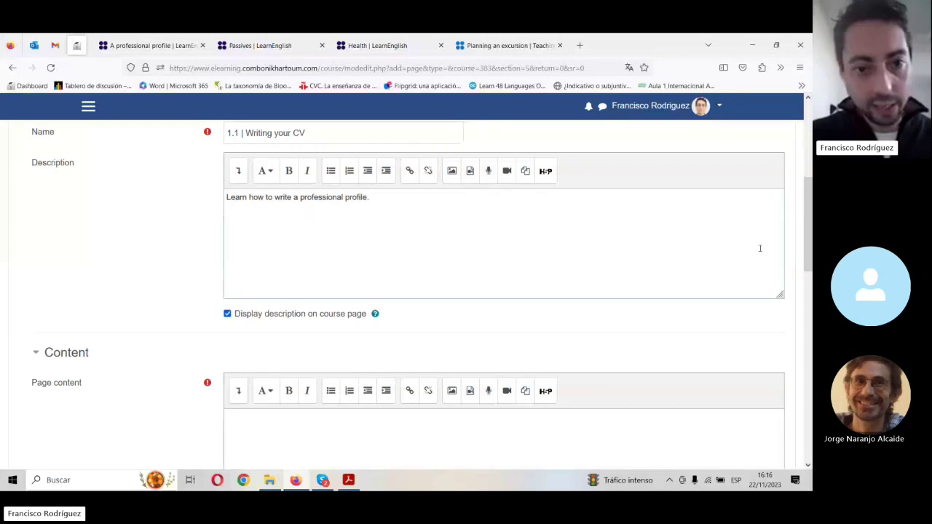
Step: Switch from the Page content field to the PDF in Adobe Acrobat and screen-capture the Before reading and Preparation task sections, enlarged
scroll(759, 248, "down", 2)
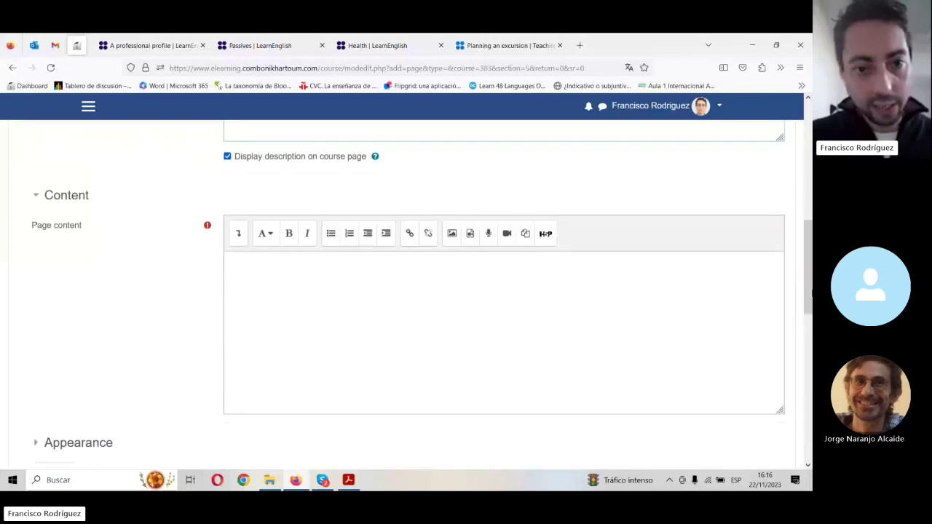
left_click(428, 297)
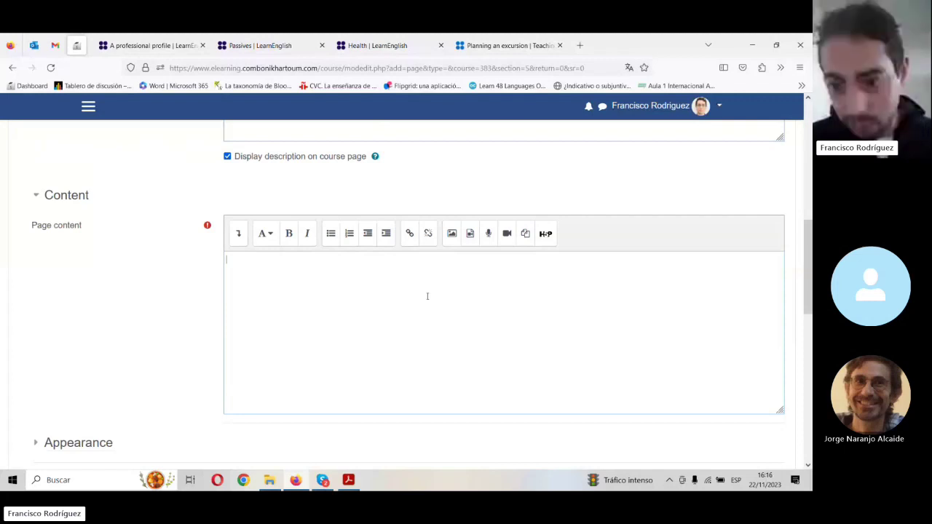
key("alt+Tab")
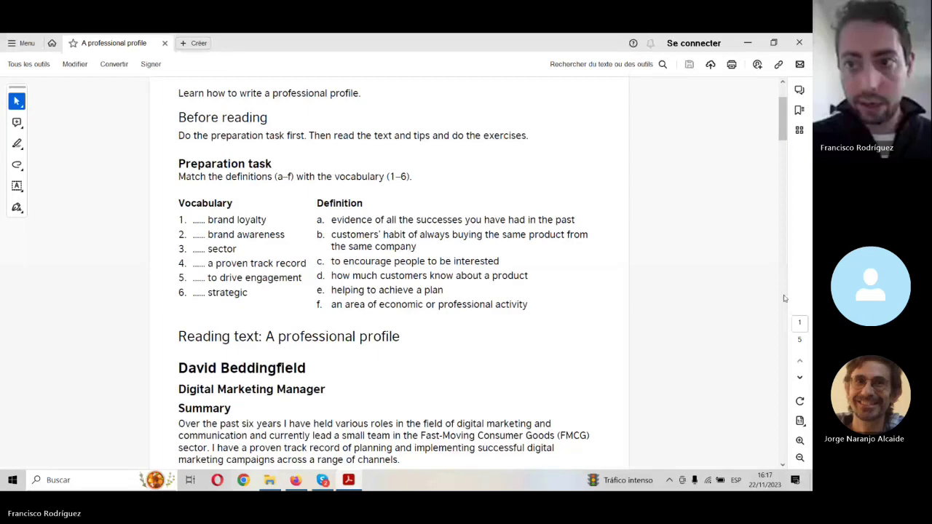
left_click(800, 440)
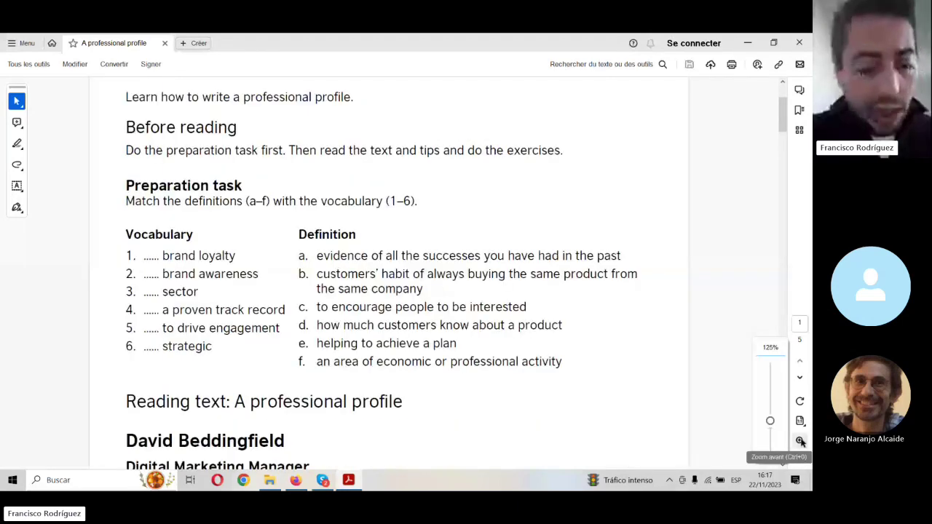
left_click(800, 440)
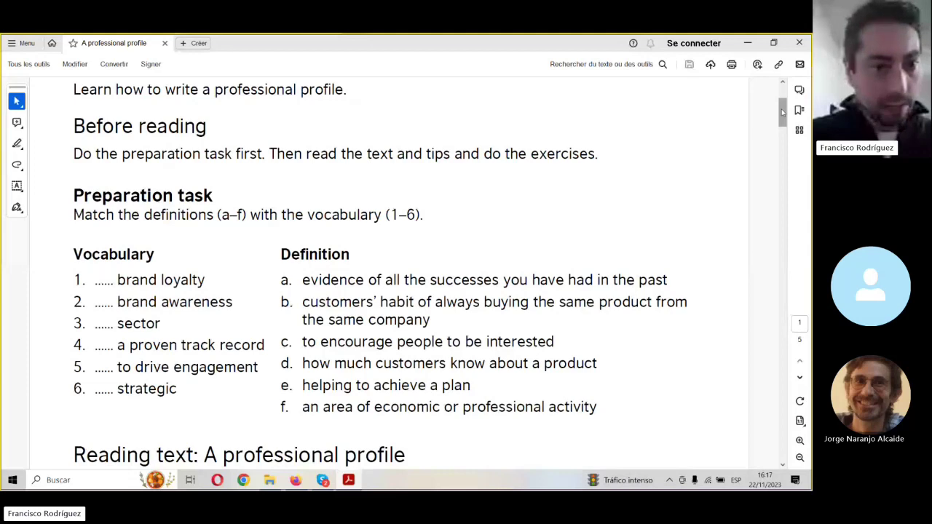
key("super+shift+s")
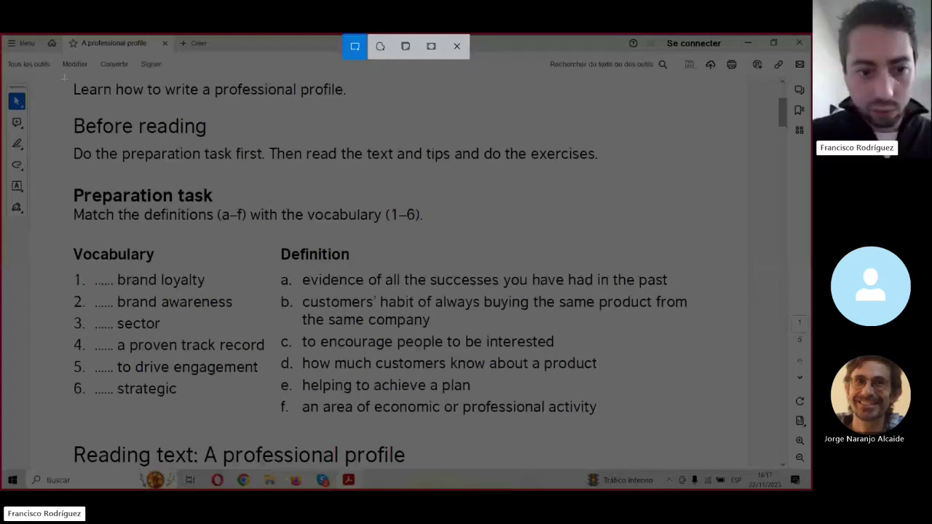
left_click_drag(66, 105, 699, 431)
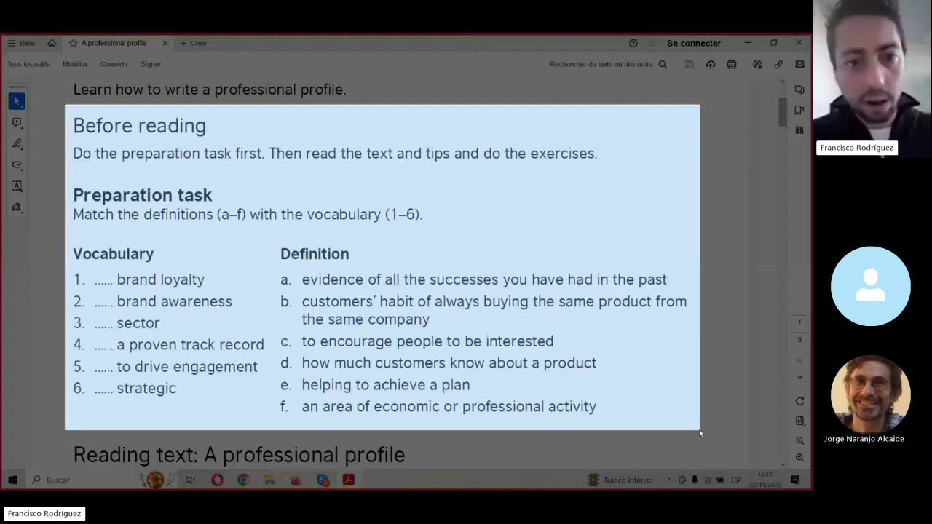
Step: Switch back to Moodle in Firefox and paste the captured preparation task image into the Page content
key("alt+Tab")
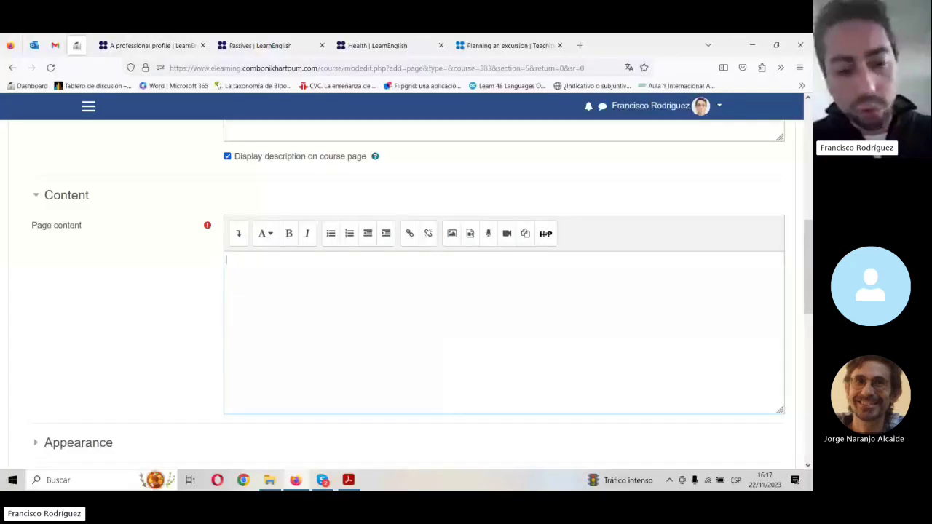
key("ctrl+v")
key("ctrl+v")
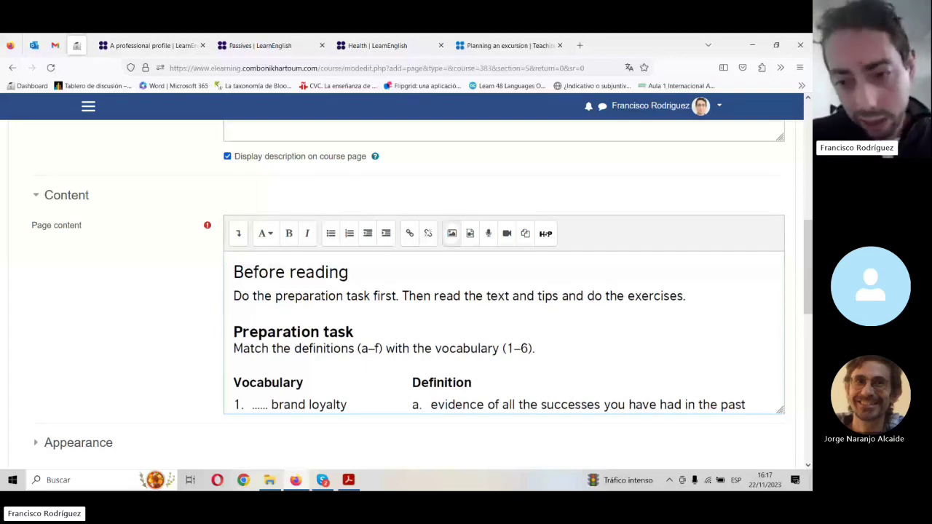
scroll(513, 355, "down", 3)
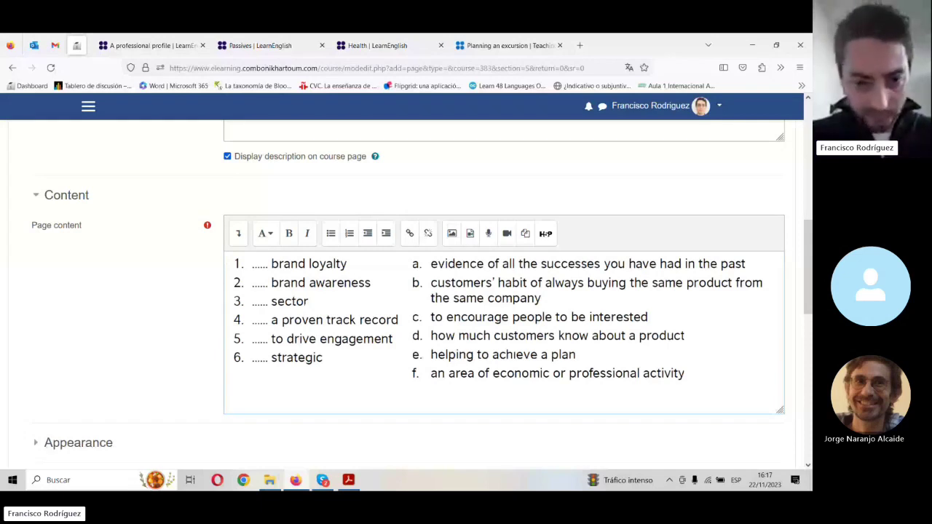
scroll(513, 355, "down", 1)
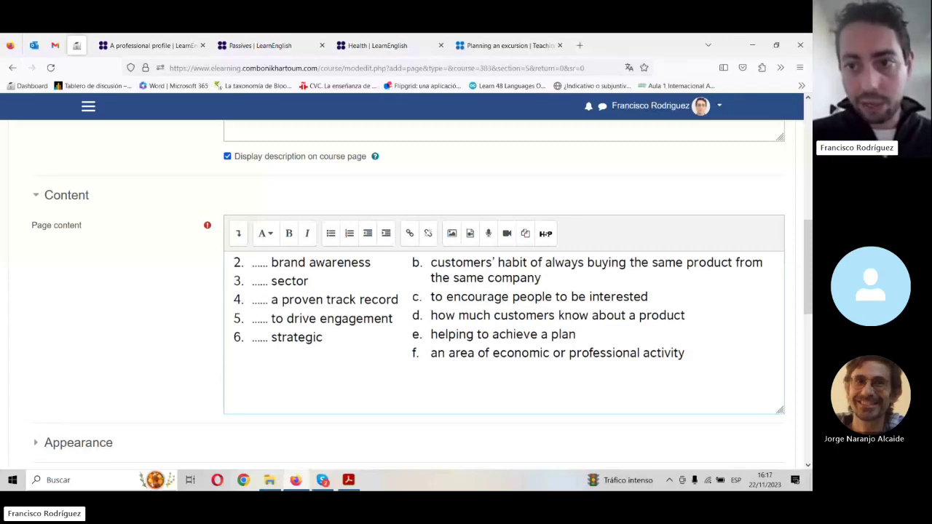
Step: Screen-capture the PDF's "Reading text: A professional profile" heading through the Summary paragraph and paste it below the preparation task in the Page content
key("alt+Tab")
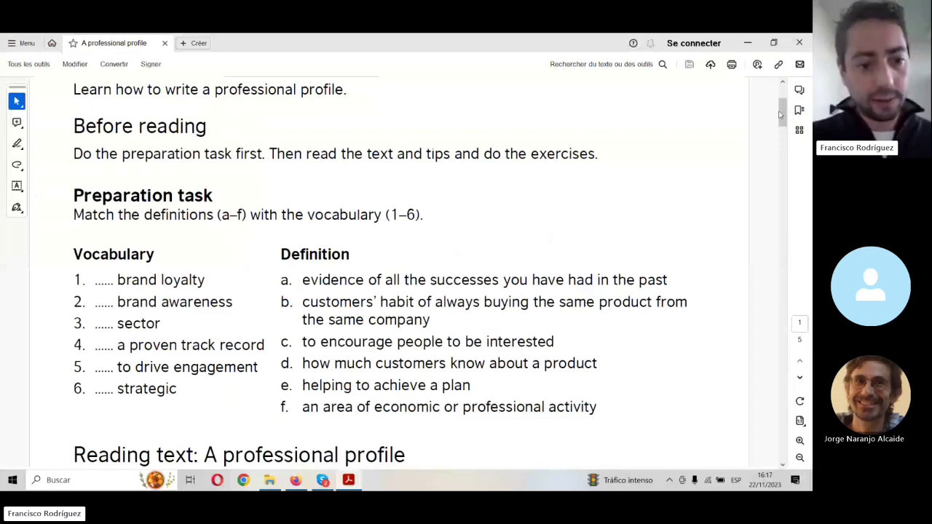
left_click_drag(780, 115, 784, 132)
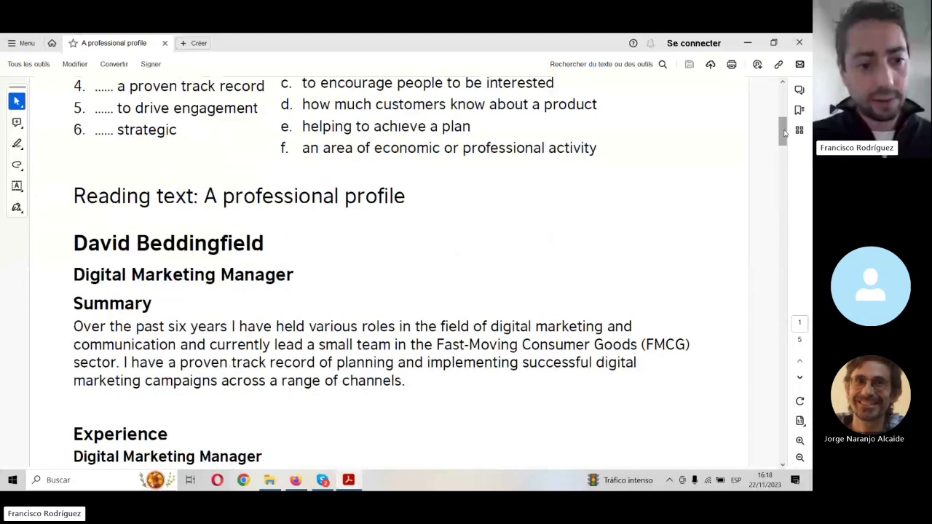
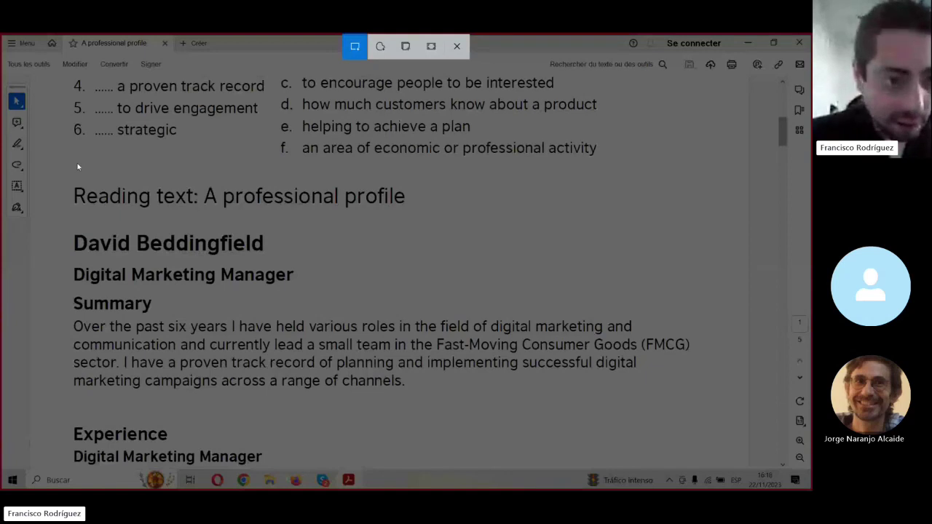
left_click_drag(63, 167, 713, 412)
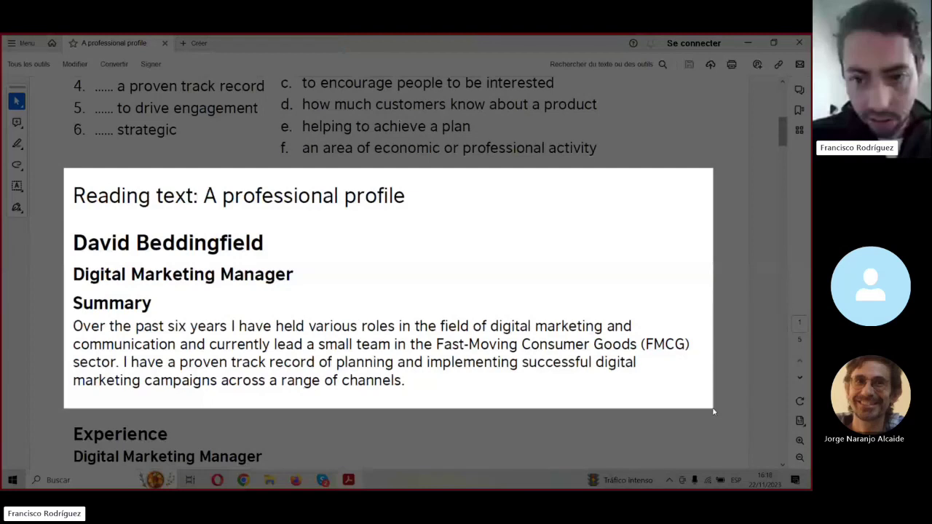
left_click_drag(713, 411, 292, 319)
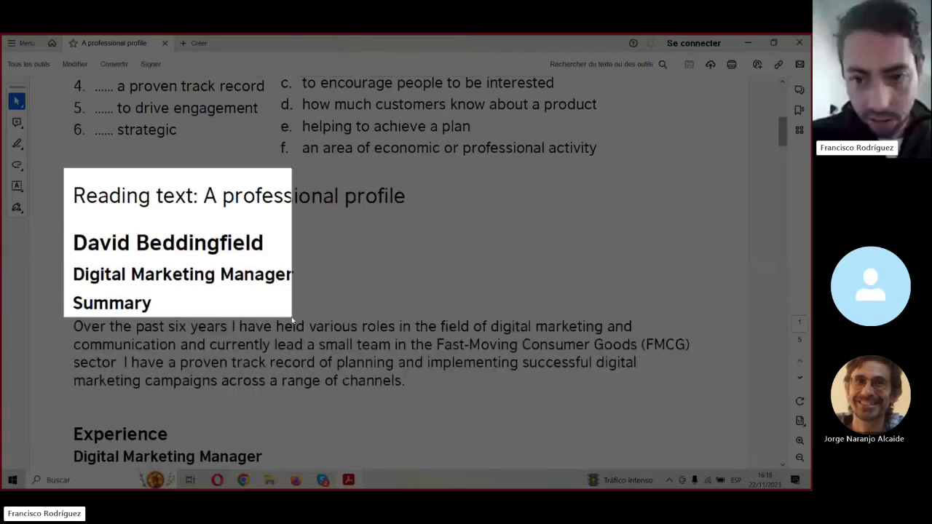
left_click_drag(293, 318, 292, 319)
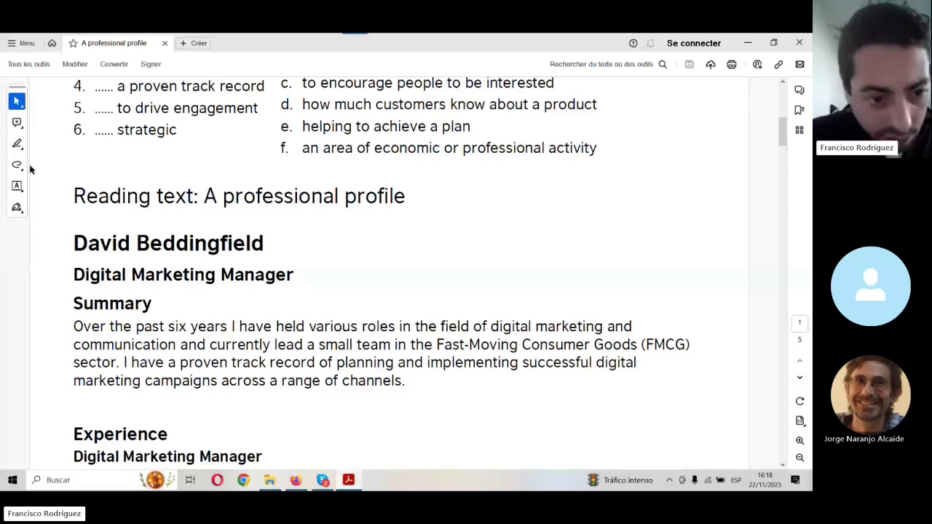
key("super+shift+s")
left_click_drag(29, 167, 748, 410)
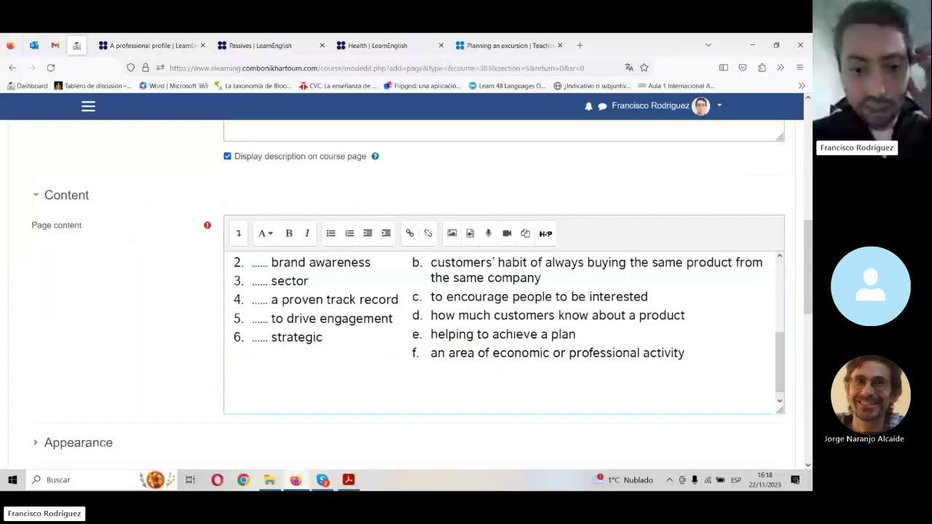
key("ctrl+v")
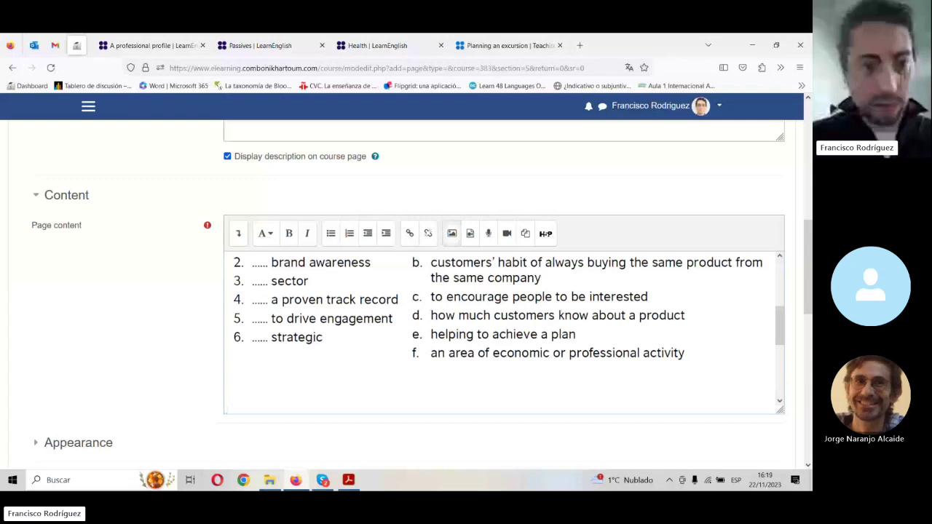
Step: Switch to the PDF in Acrobat, screen-capture the Experience section's Digital Marketing Manager entry, and paste it below the Summary in Moodle's Page content
key("alt+Tab")
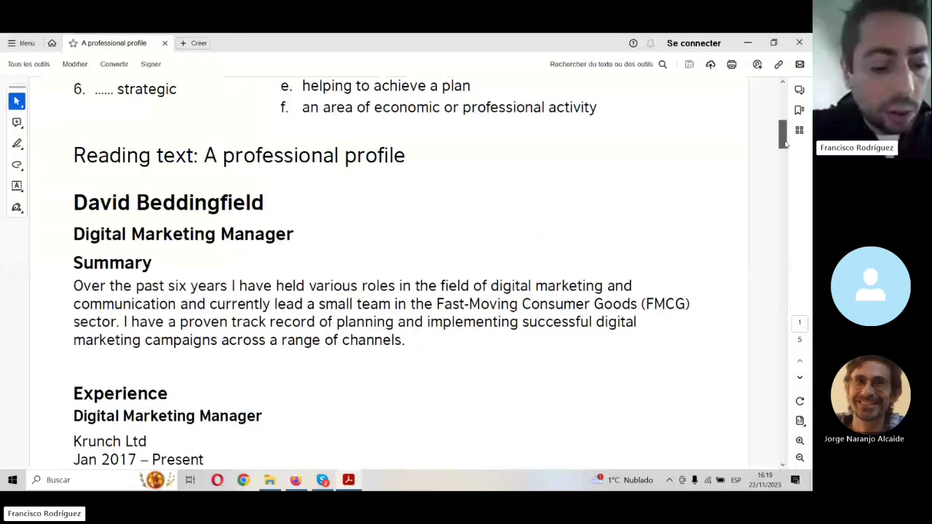
left_click_drag(785, 144, 788, 162)
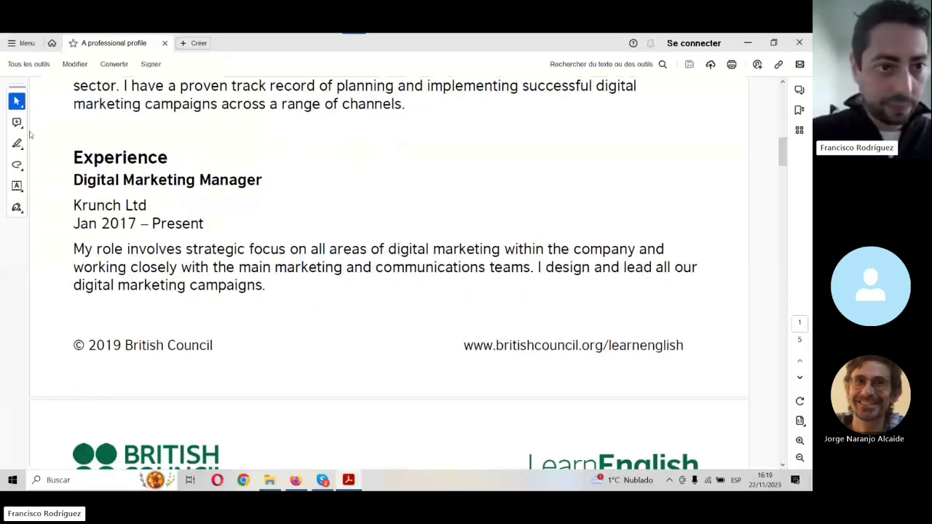
key("super+shift+s")
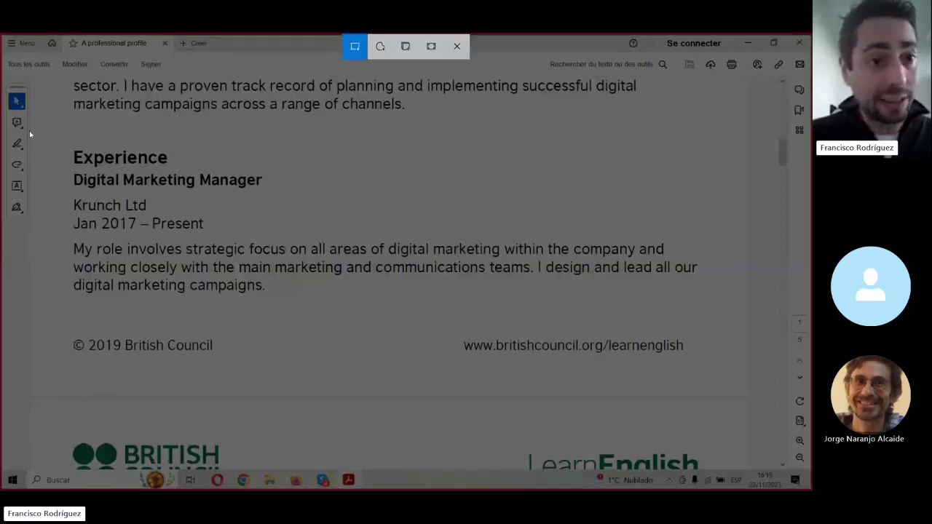
left_click_drag(29, 132, 749, 320)
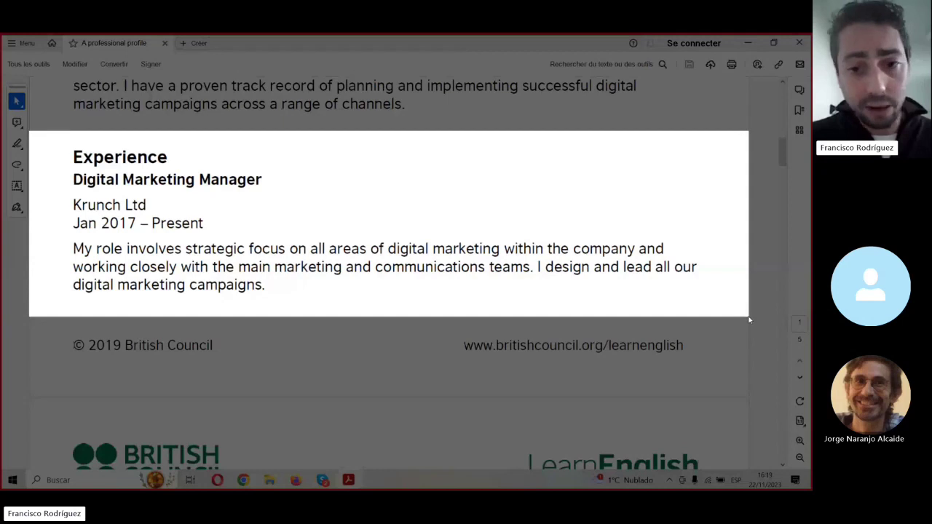
left_click_drag(750, 320, 750, 319)
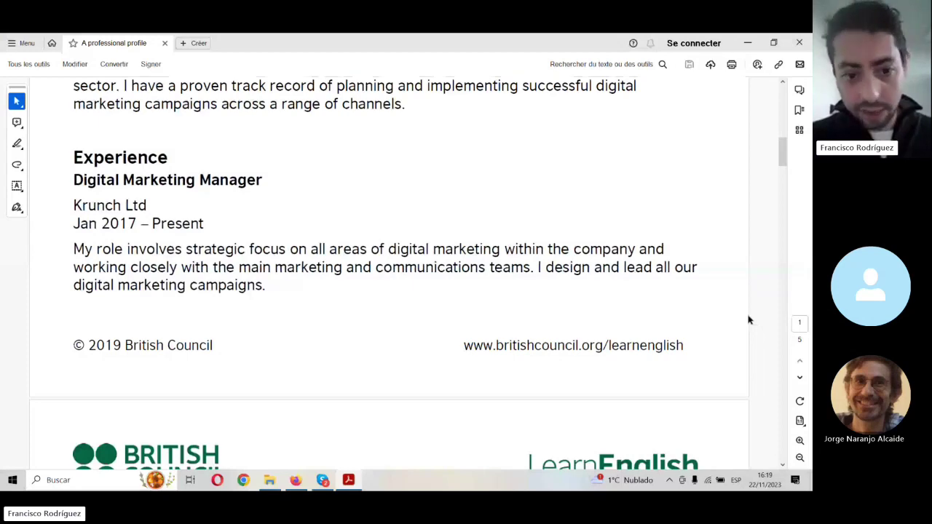
key("alt+Tab")
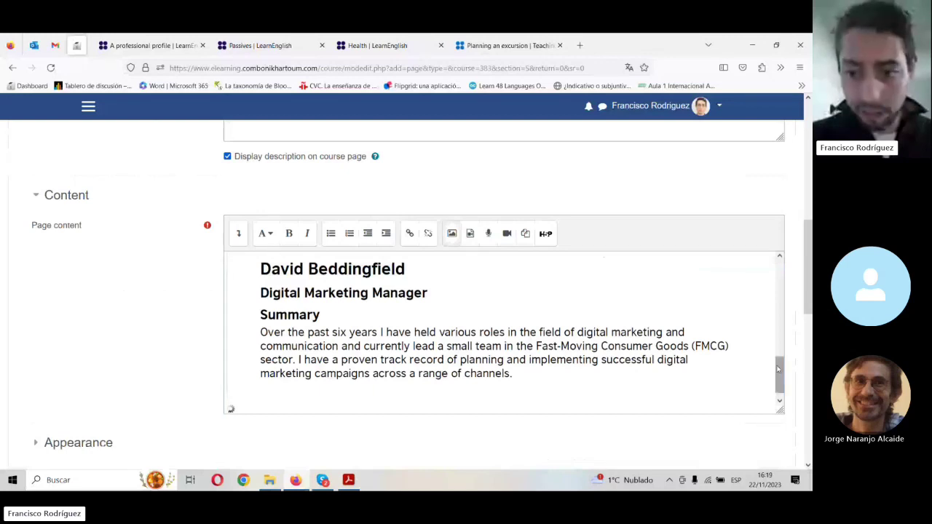
scroll(778, 371, "down", 1)
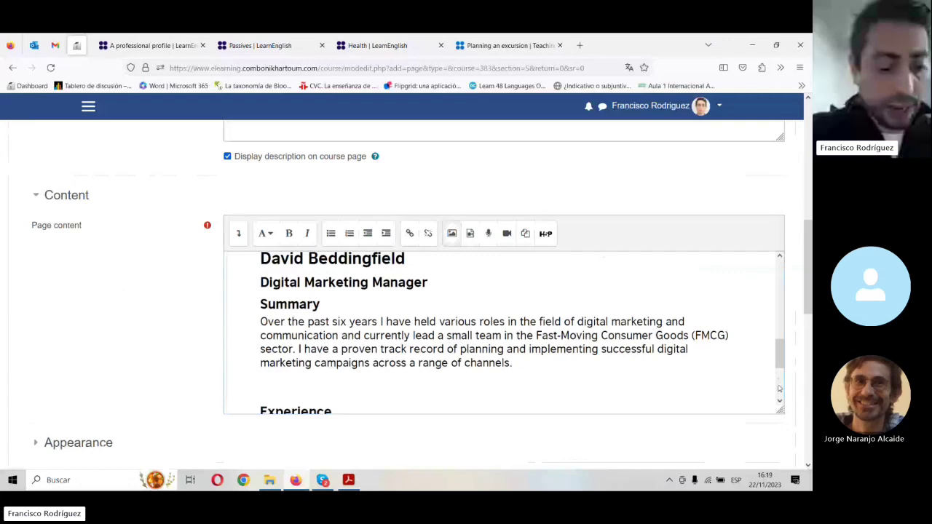
Step: Switch to the PDF in Acrobat and screen-capture the Digital Marketing Executive and Digital Marketing Assistant entries down to the dotted line
key("alt+Tab")
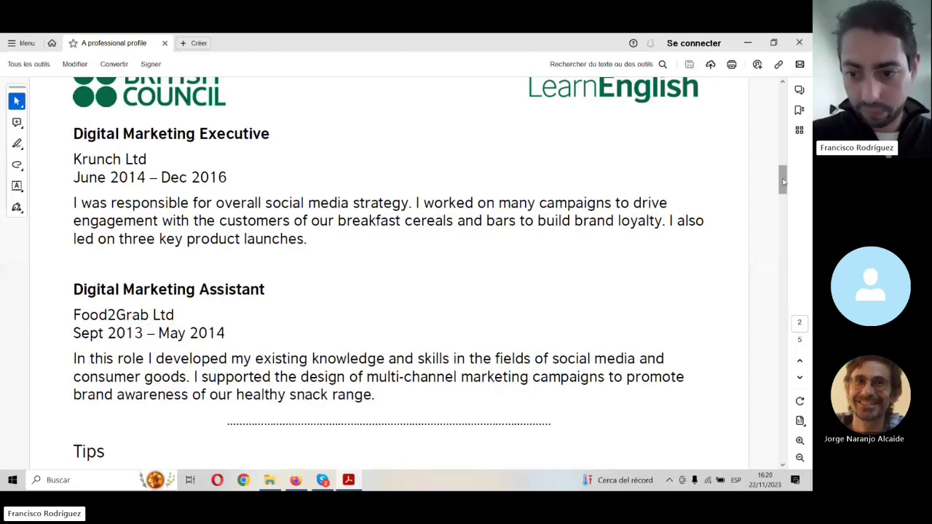
key("super+shift+s")
left_click_drag(28, 114, 749, 438)
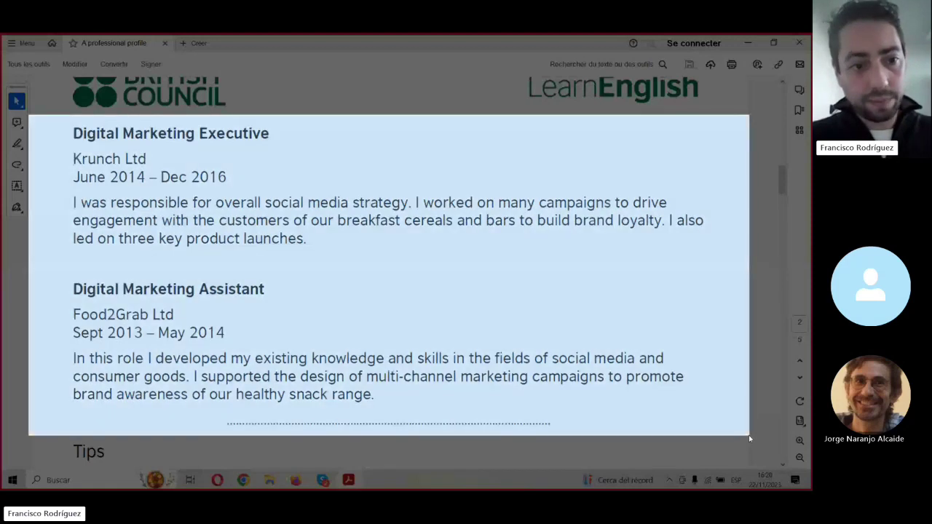
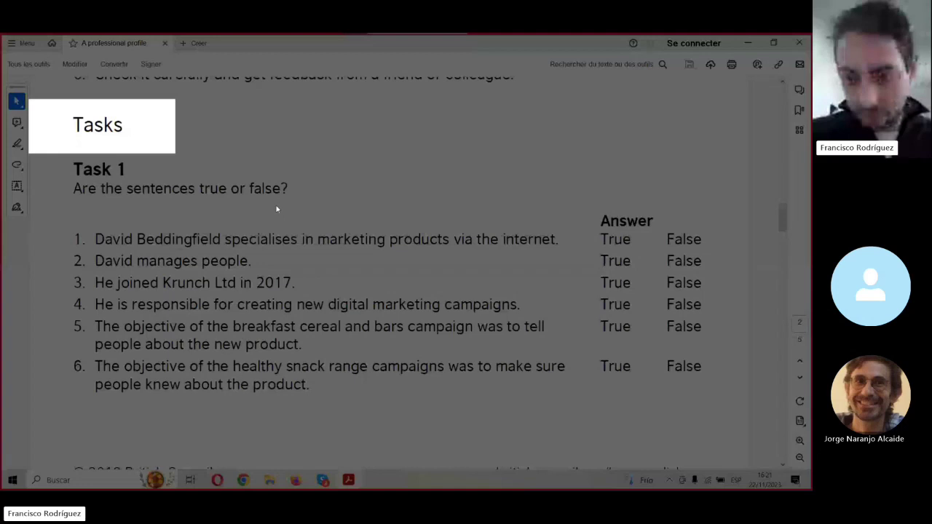
Step: Switch back to Moodle in Firefox, add blank lines below the Tips list, and paste the captured Task 1 true-or-false exercise there
key("alt+Tab")
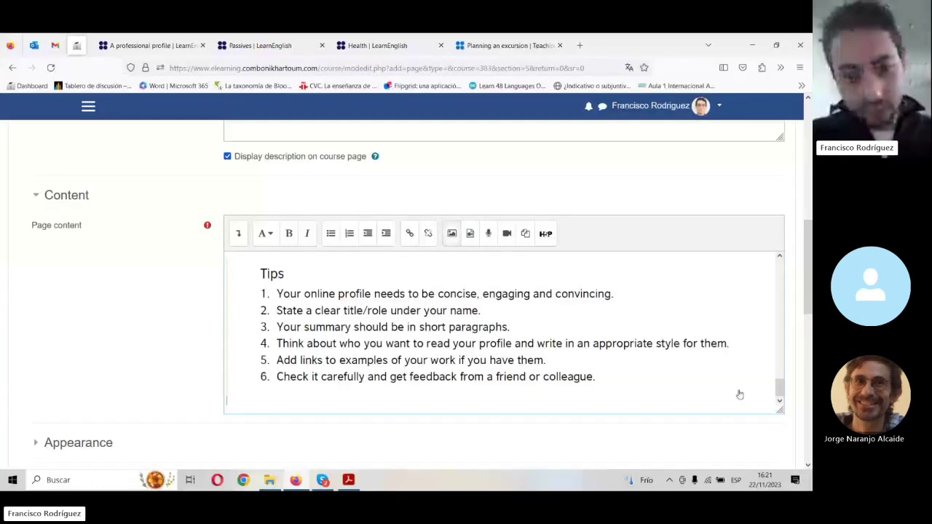
key("Return")
key("Return")
key("Return")
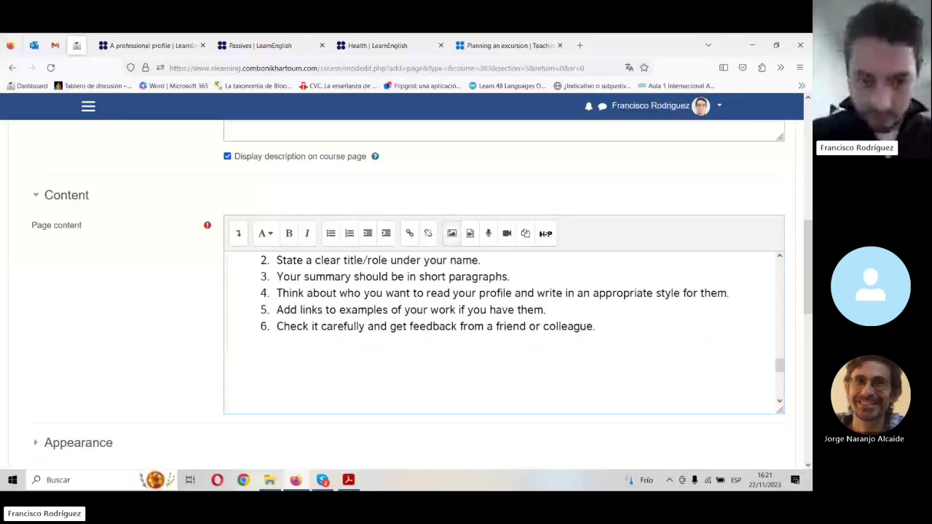
key("ctrl+v")
scroll(503, 331, "down", 4)
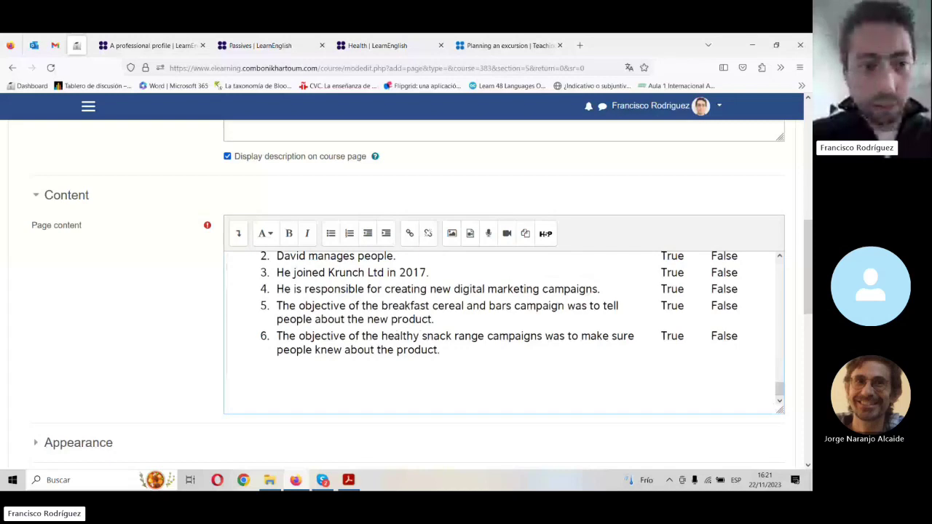
Step: Switch to the PDF in Acrobat, screen-capture Task 2 from its heading through question 4, and paste it below Task 1 in Moodle's Page content
key("alt+Tab")
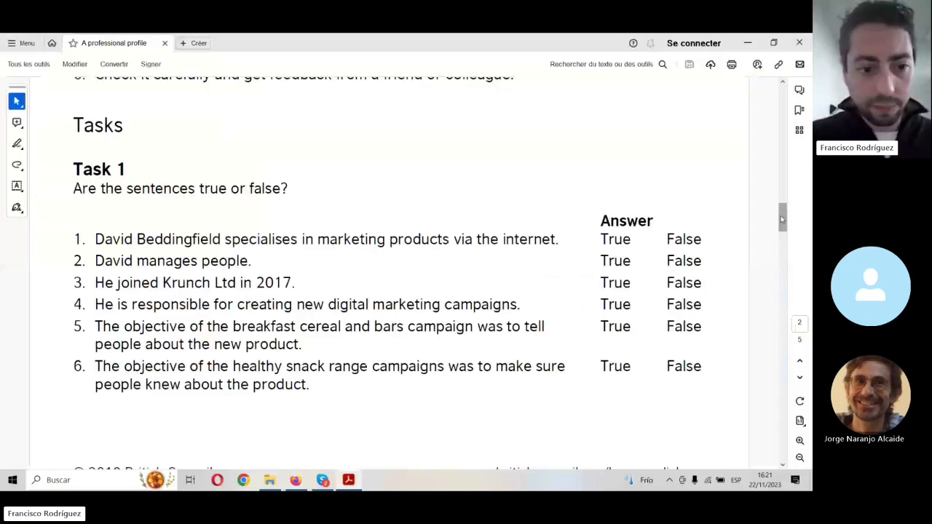
left_click_drag(782, 219, 785, 271)
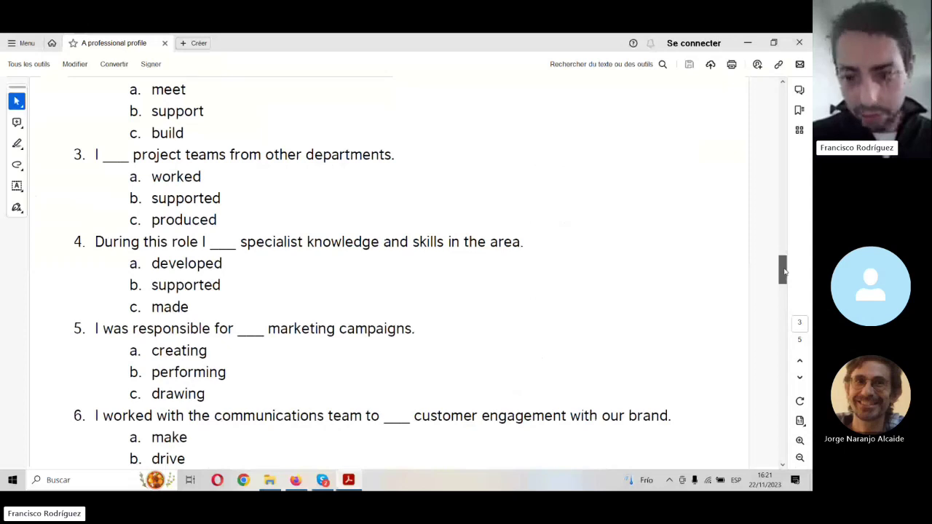
left_click(800, 457)
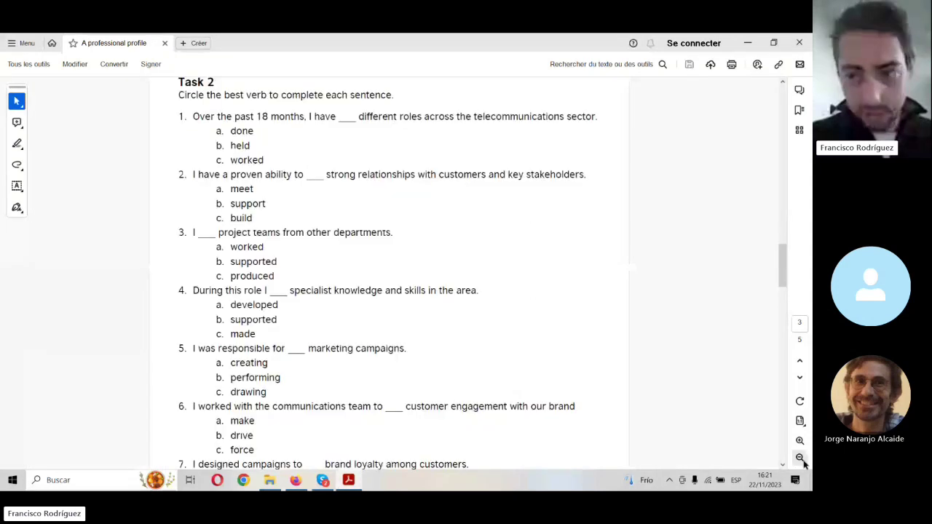
left_click(800, 457)
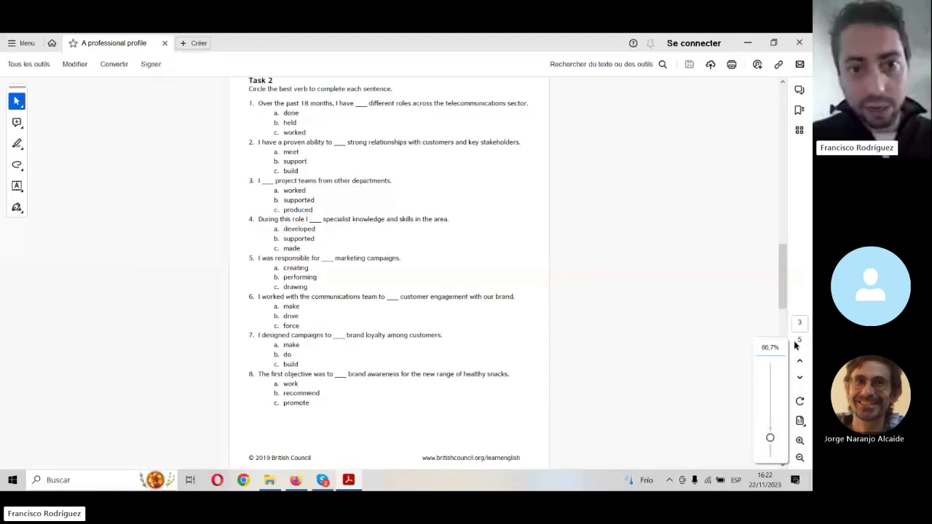
scroll(792, 308, "down", 1)
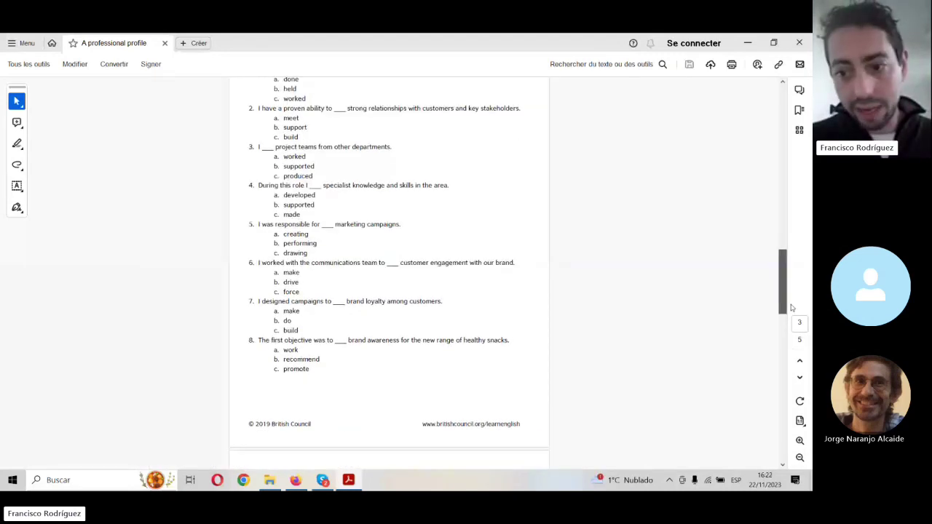
scroll(793, 307, "up", 2)
left_click(800, 441)
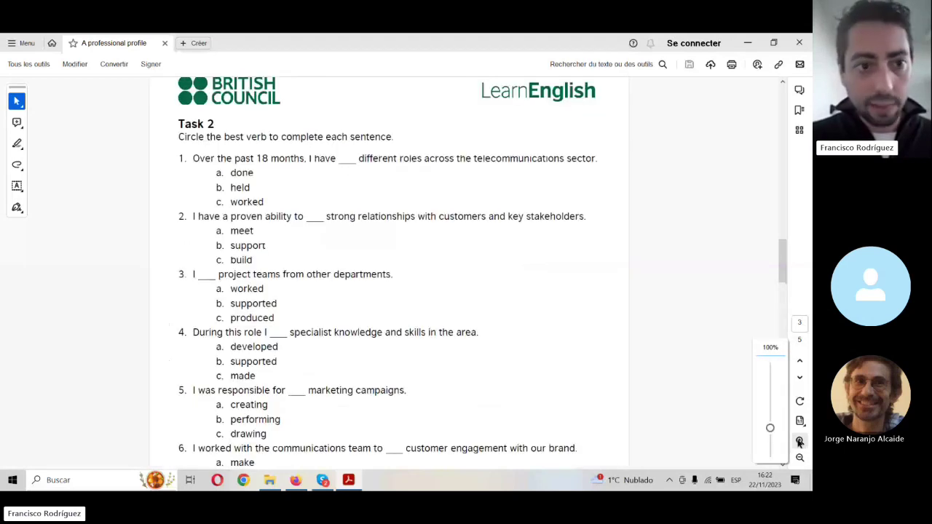
left_click(800, 440)
scroll(785, 270, "down", 1)
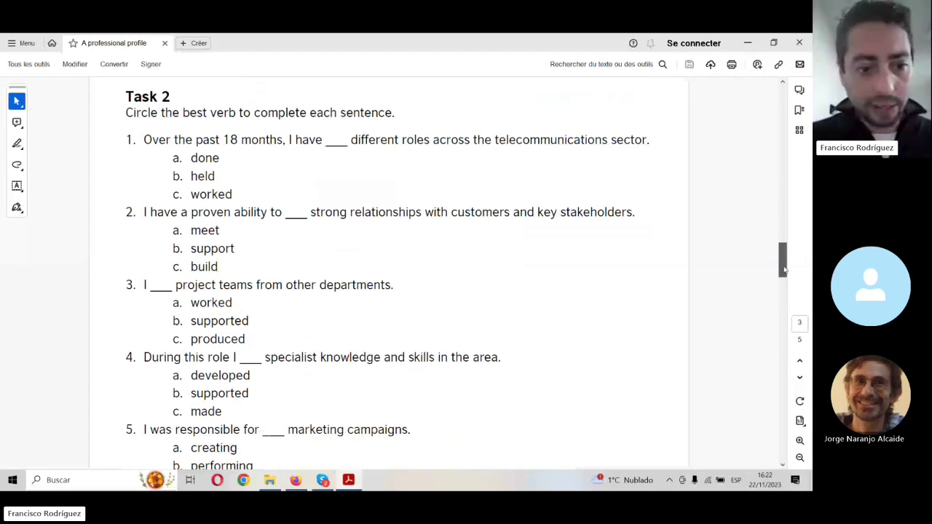
left_click_drag(784, 270, 783, 267)
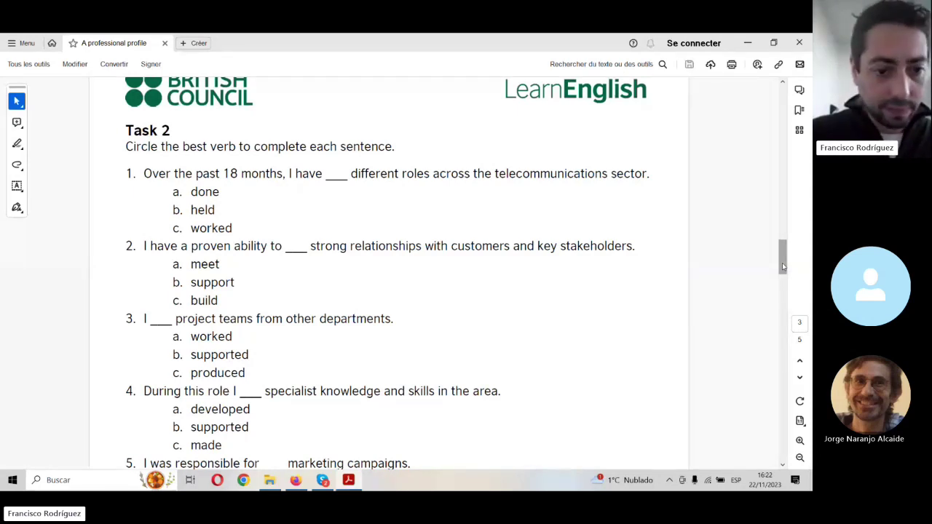
key("super+shift+s")
left_click_drag(89, 114, 689, 456)
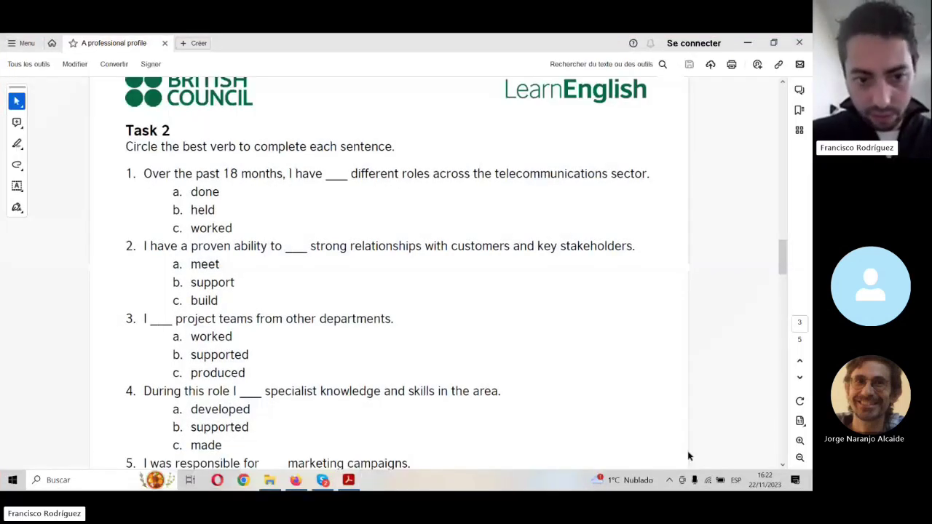
key("alt+Tab")
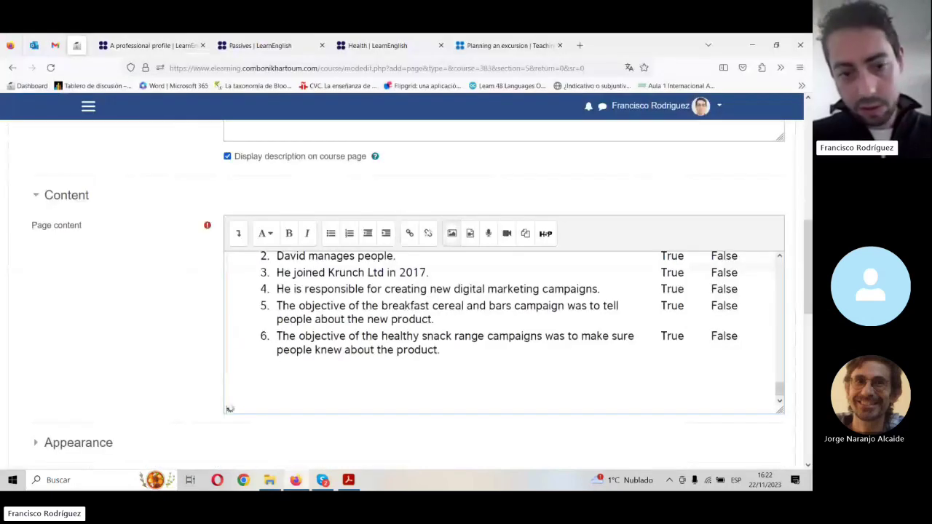
key("ctrl+v")
Step: Switch to the PDF in Acrobat, screen-capture Task 2 questions 5 to 8, and paste them below question 4 in Moodle's Page content
key("alt+Tab")
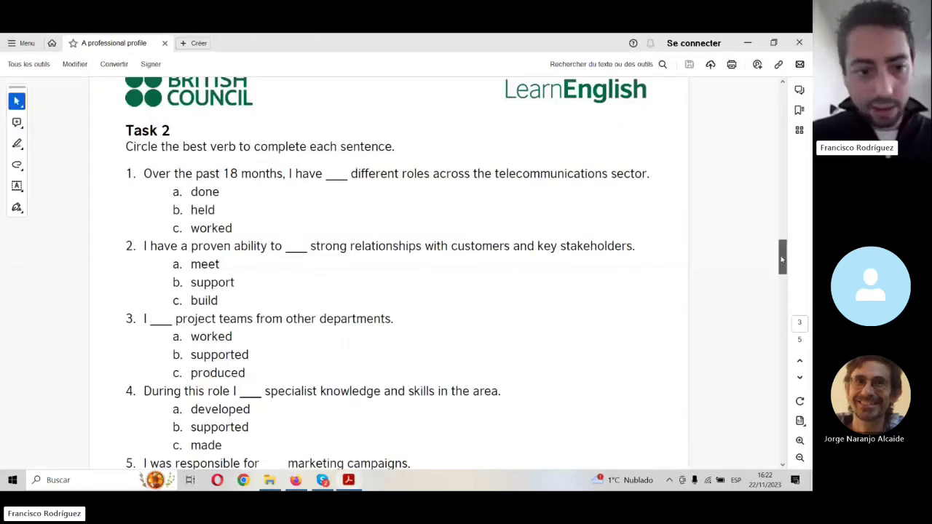
left_click_drag(781, 260, 784, 287)
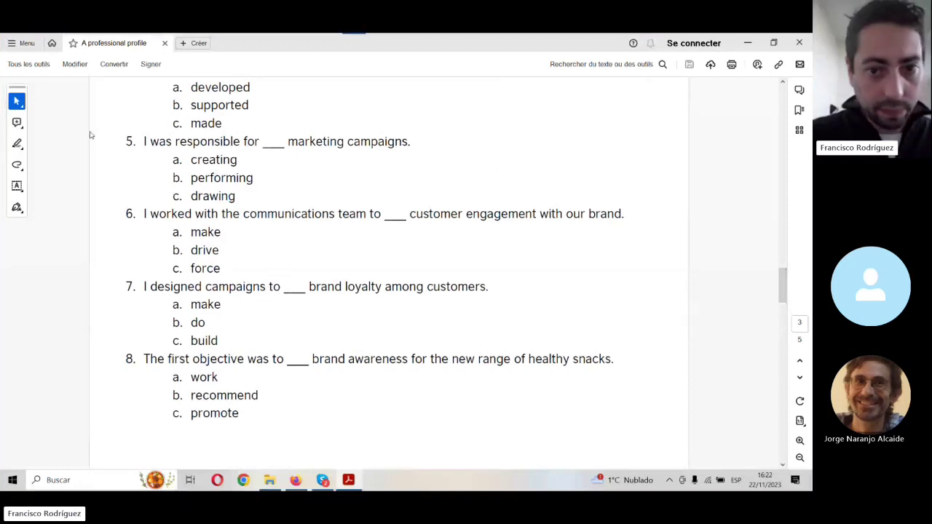
key("super+shift+s")
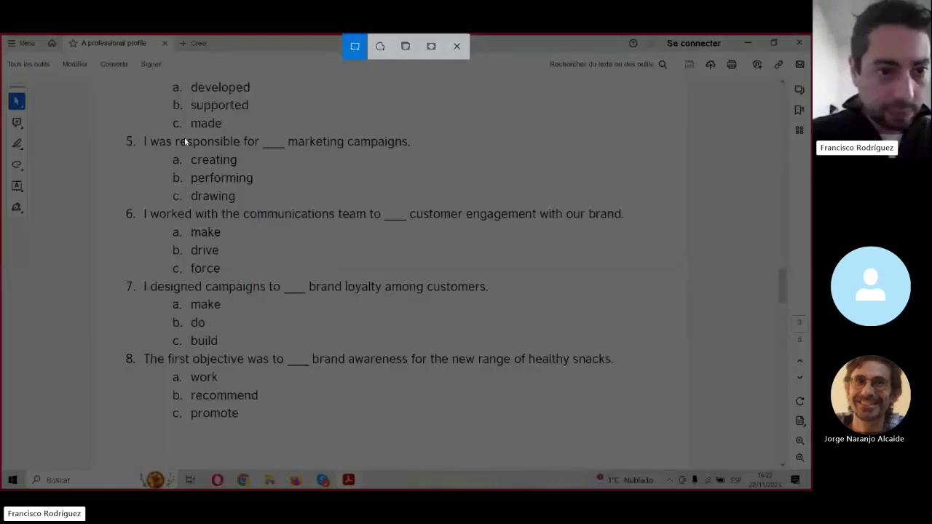
left_click_drag(89, 131, 689, 424)
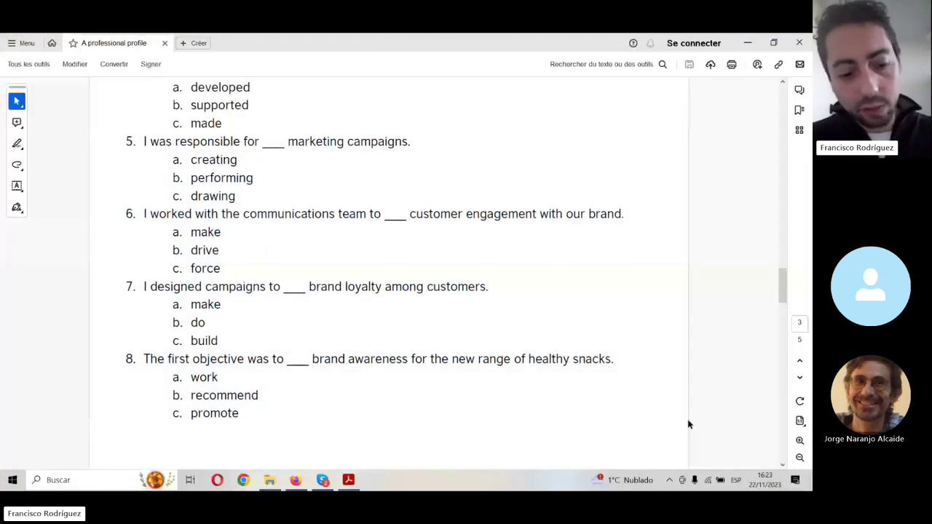
key("alt+Tab")
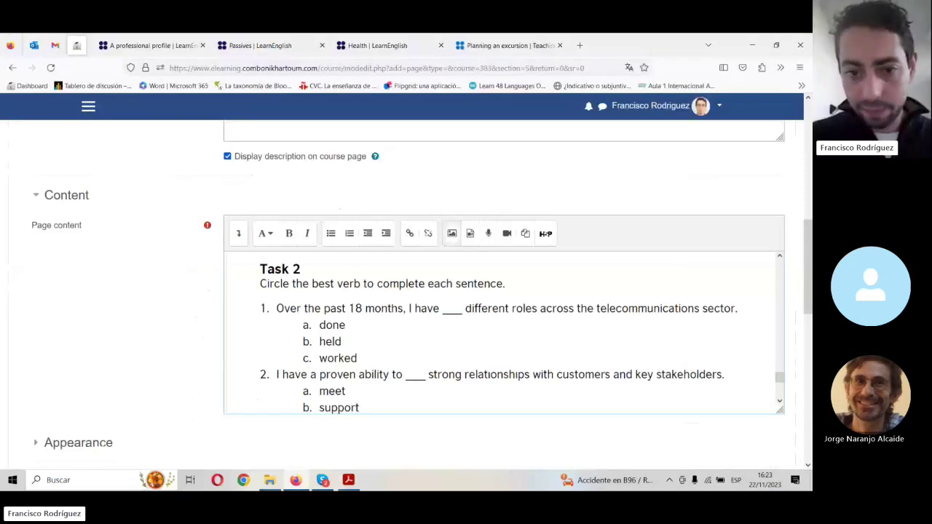
scroll(780, 379, "down", 3)
key("ctrl+v")
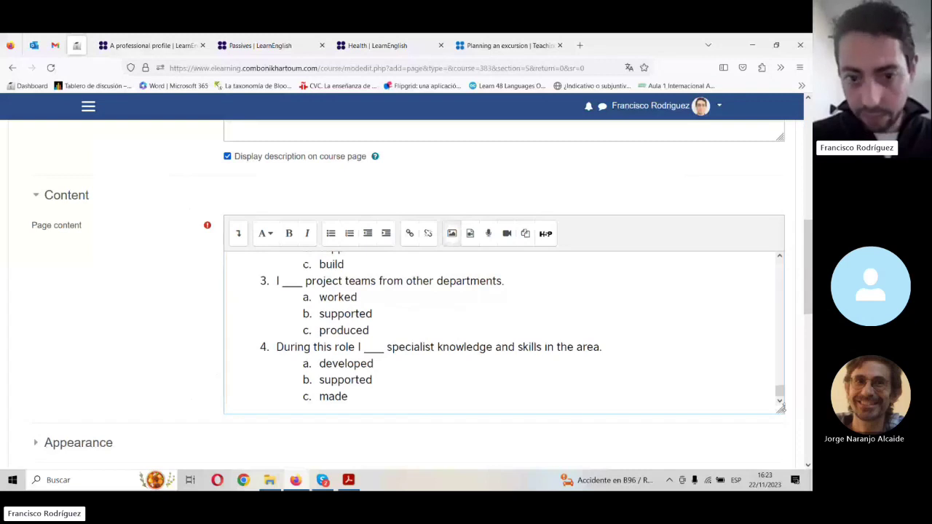
scroll(780, 379, "down", 2)
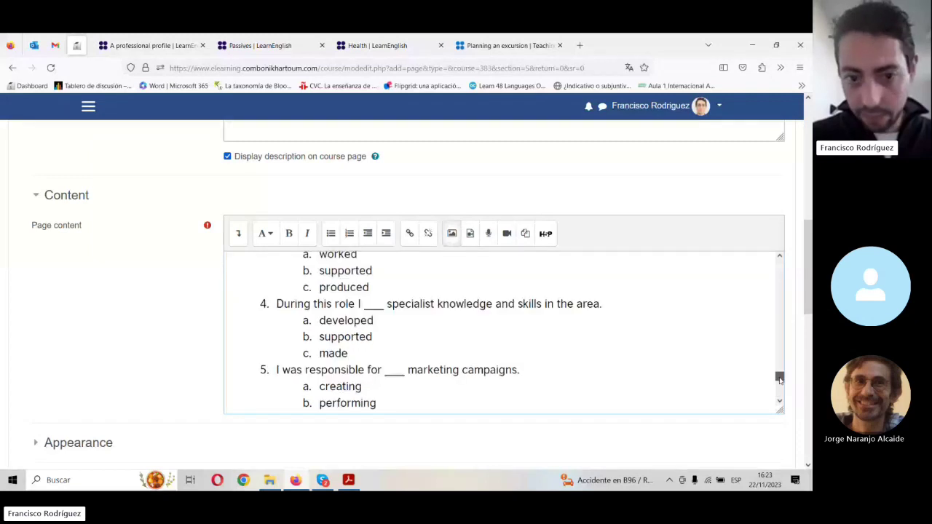
left_click_drag(780, 379, 780, 394)
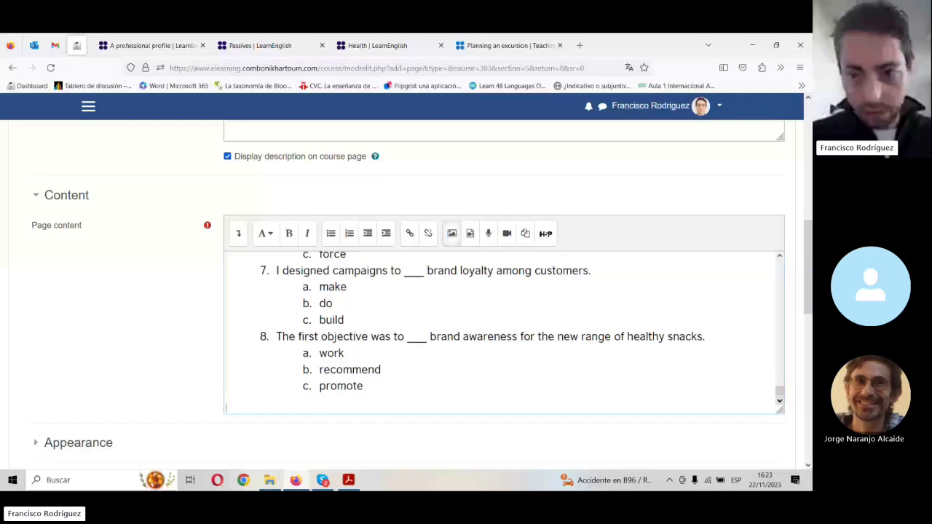
Step: Switch to the PDF in Acrobat and screen-capture Task 3 with its heading, word box and six gap-fill sentences
key("alt+Tab")
left_click_drag(785, 294, 786, 322)
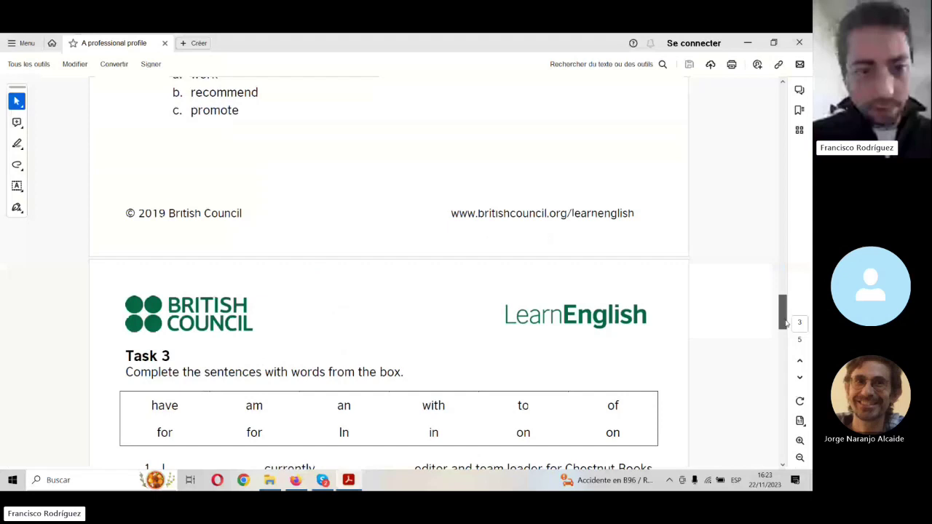
left_click_drag(785, 322, 789, 342)
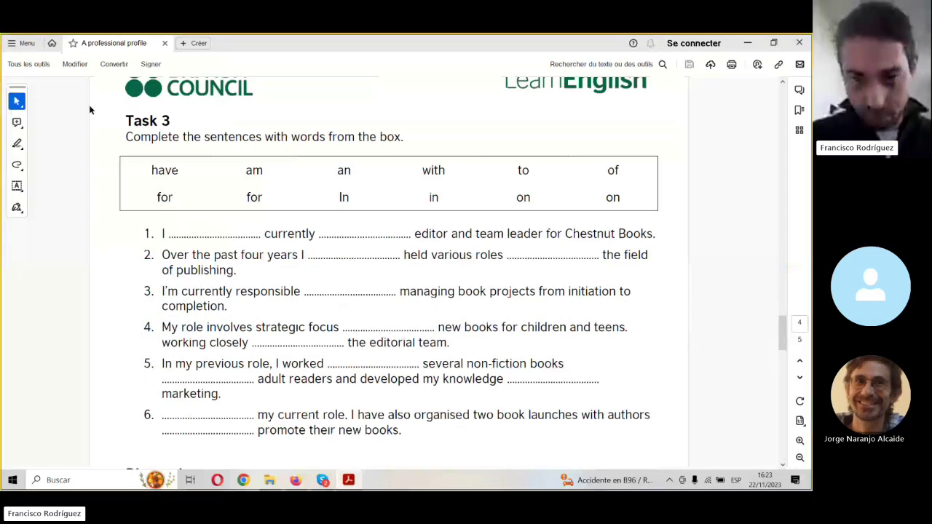
key("super+shift+s")
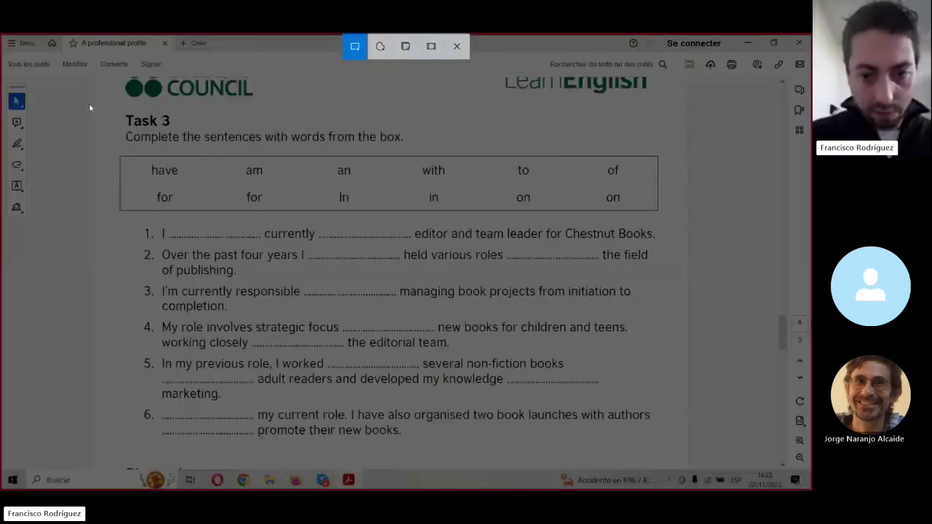
left_click_drag(88, 105, 688, 450)
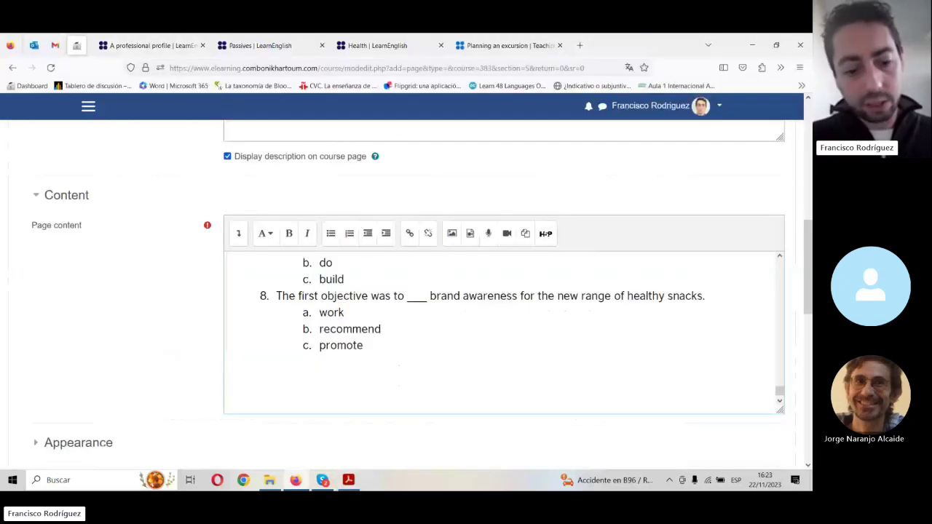
Step: Switch back to Moodle in Firefox and paste the captured Task 3 below Task 2's question 8 in the Page content
key("alt+Tab")
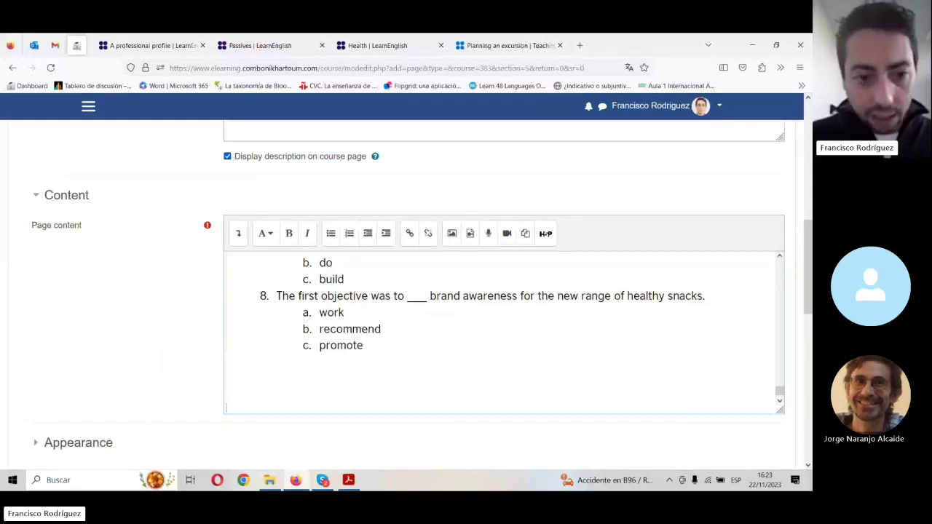
key("Delete")
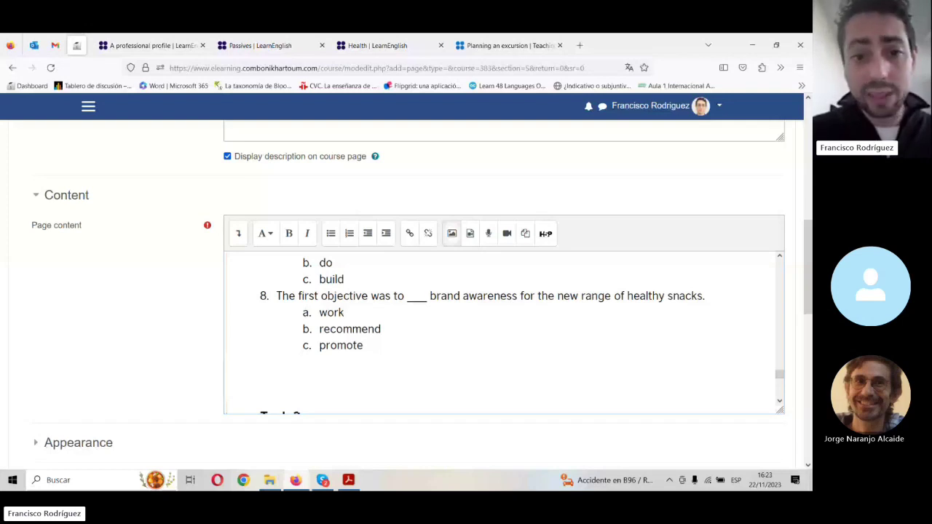
Step: Switch to the PDF in Acrobat and check the sections that follow Task 3, through the Discussion and Answers
key("alt+Tab")
scroll(783, 357, "down", 5)
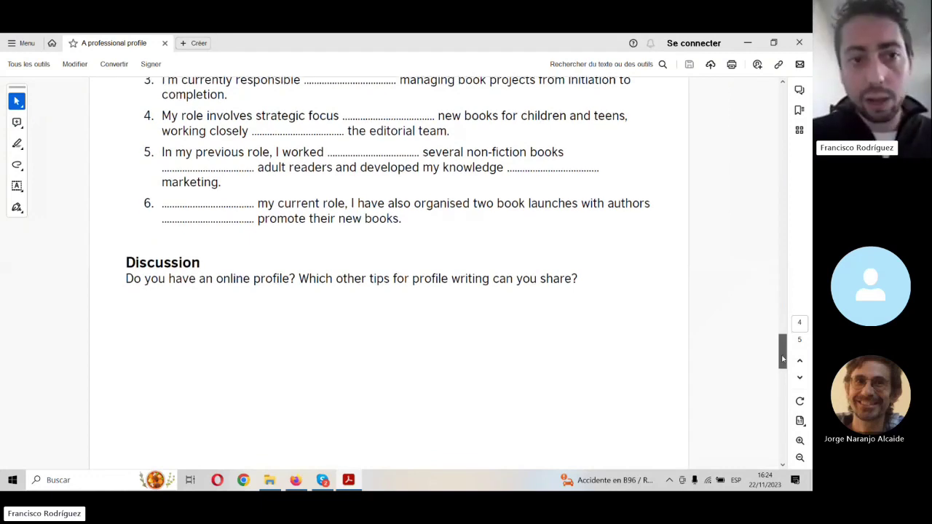
left_click_drag(783, 357, 778, 398)
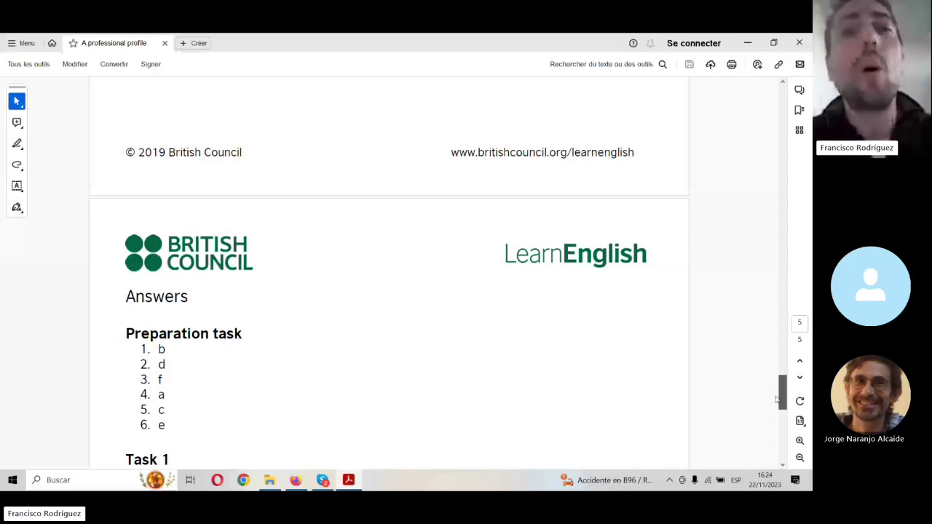
left_click_drag(778, 399, 778, 359)
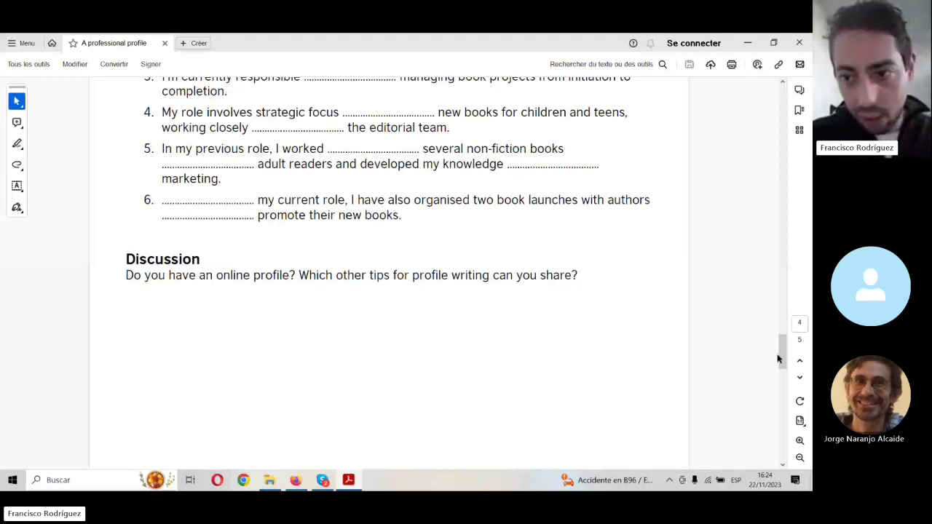
Step: Switch back to Moodle in Firefox, enlarge the Page content box and review the pasted captures from the reading text through Task 3
key("alt+Tab")
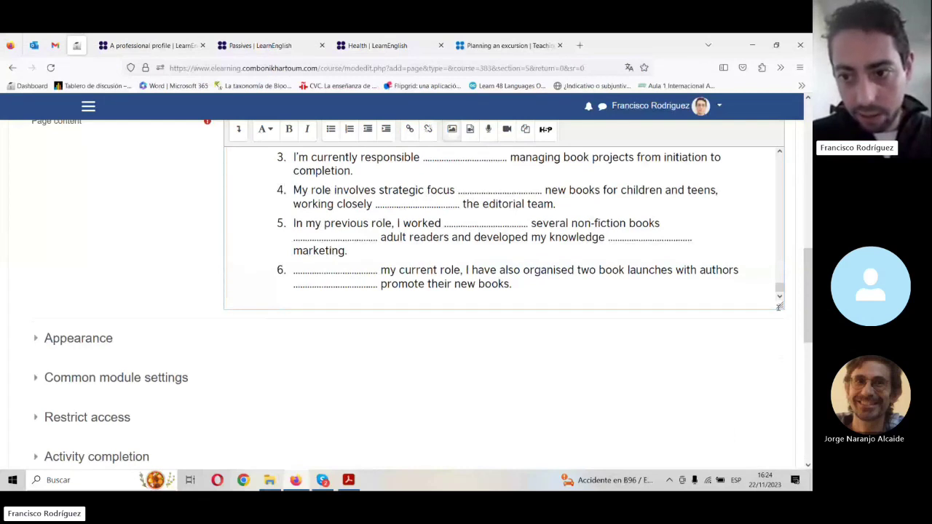
left_click_drag(779, 307, 779, 397)
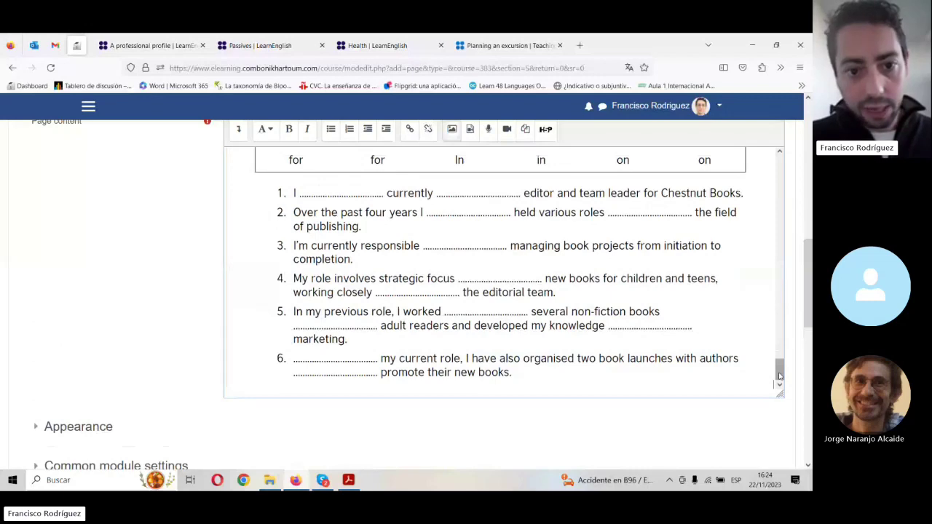
left_click_drag(780, 375, 776, 190)
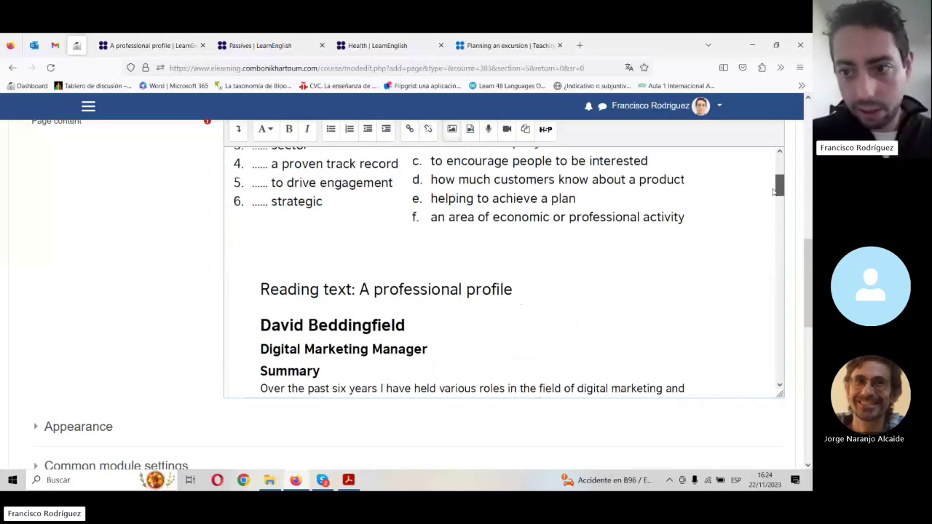
scroll(484, 191, "down", 5)
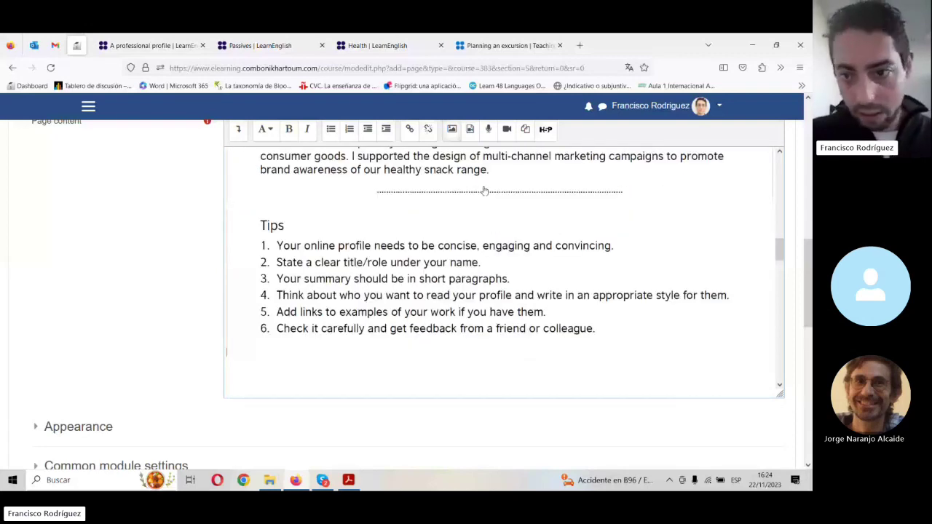
scroll(355, 236, "down", 2)
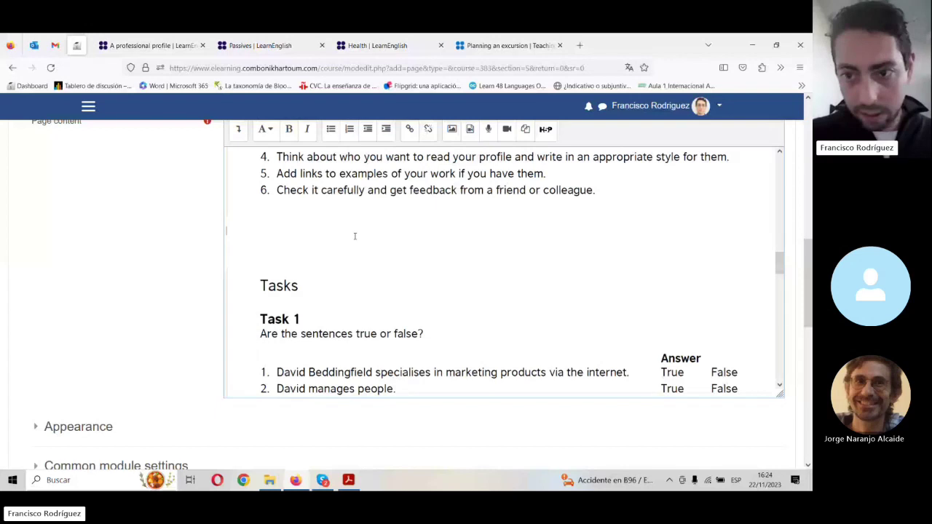
scroll(785, 258, "down", 1)
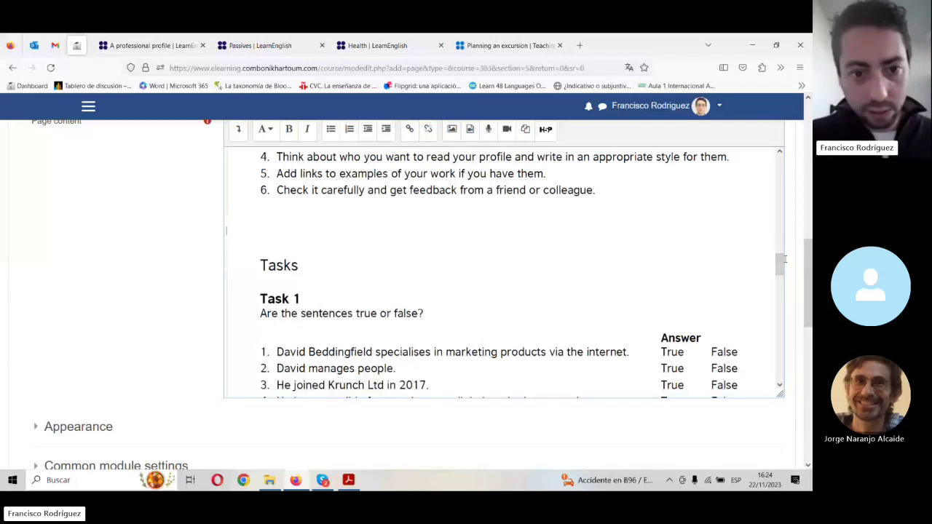
left_click_drag(784, 259, 789, 359)
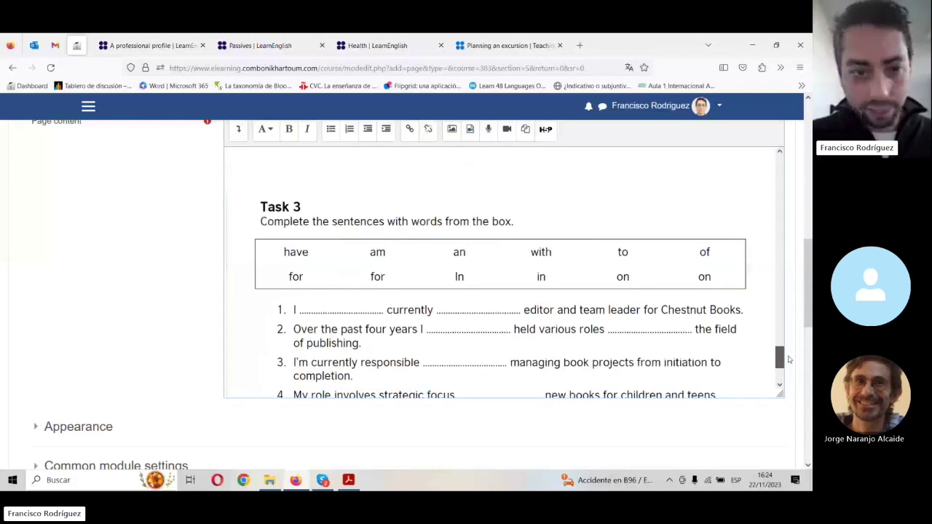
Step: Save and display the "1.1 | Writing your CV" page, and view its Before reading and Preparation task sections
scroll(331, 374, "down", 4)
scroll(332, 373, "down", 2)
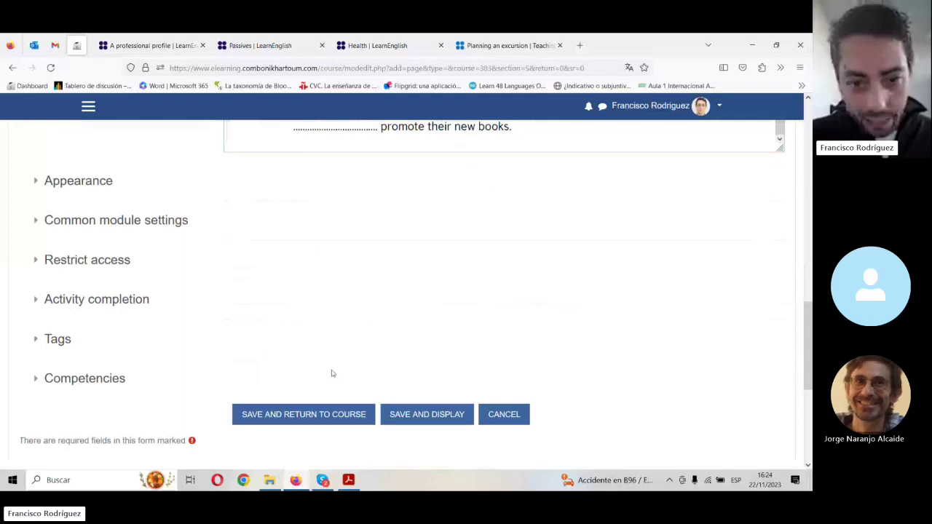
left_click(412, 416)
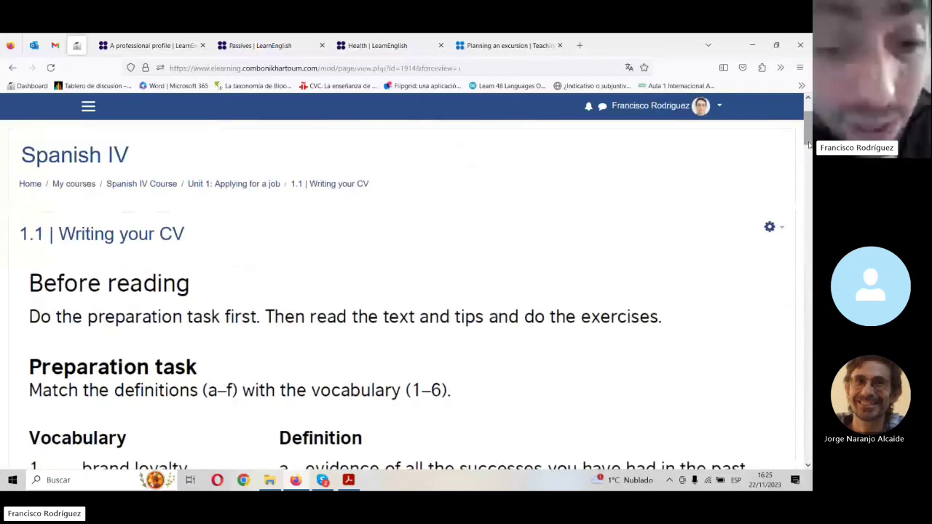
left_click_drag(808, 145, 808, 151)
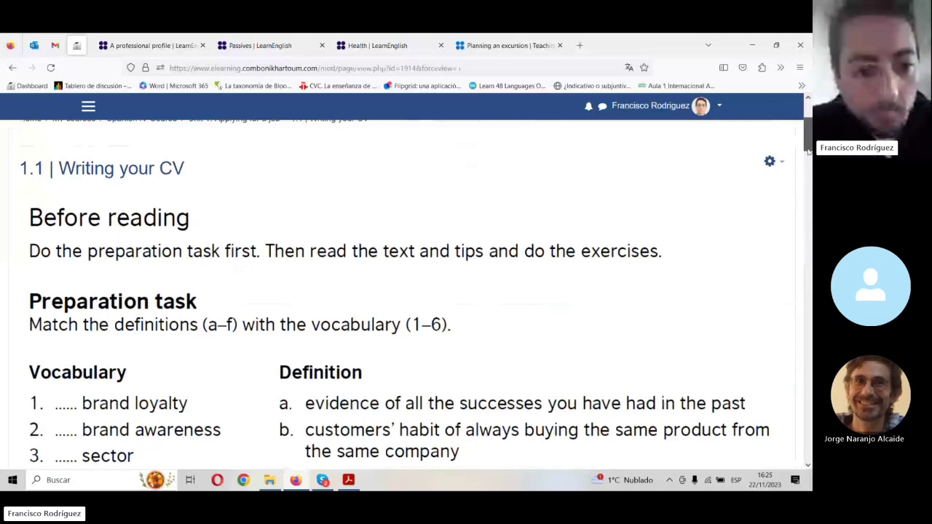
left_click_drag(809, 151, 808, 155)
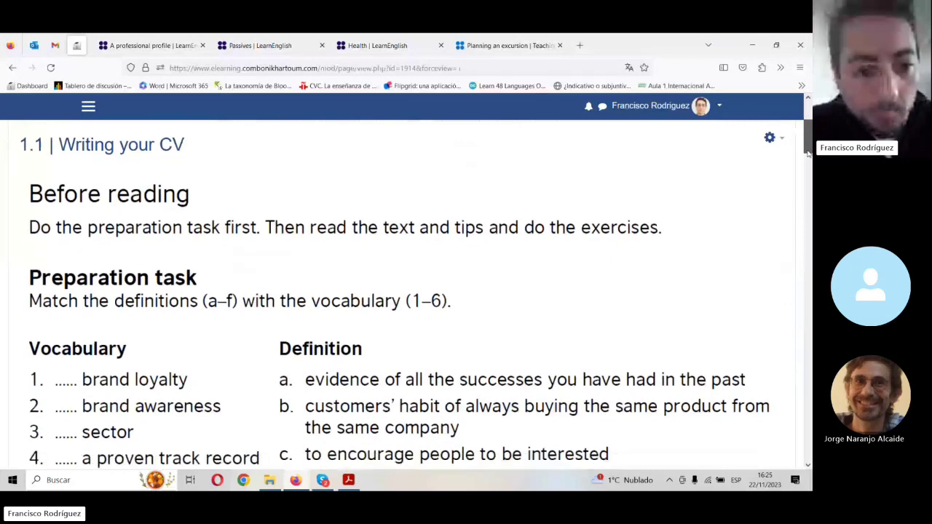
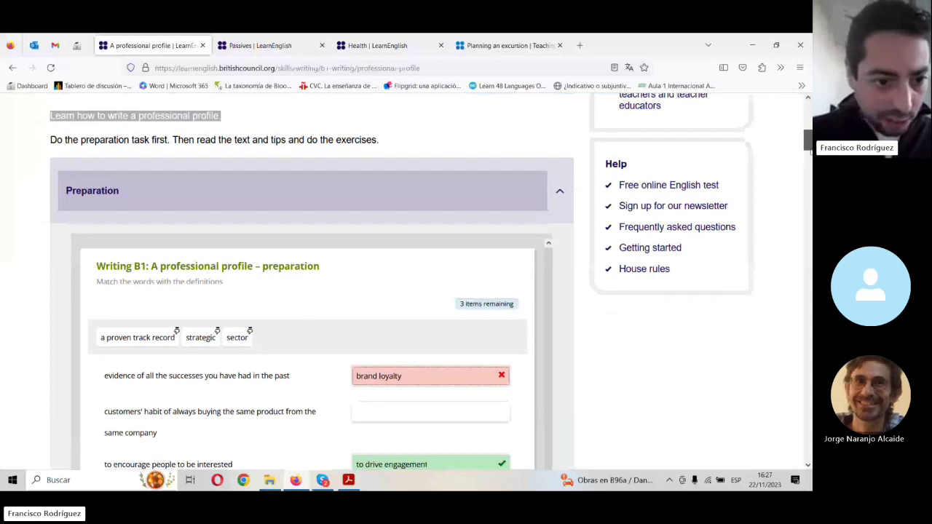
Step: Show the answers to the Preparation matching exercise on the LearnEnglish professional profile page
left_click(139, 399)
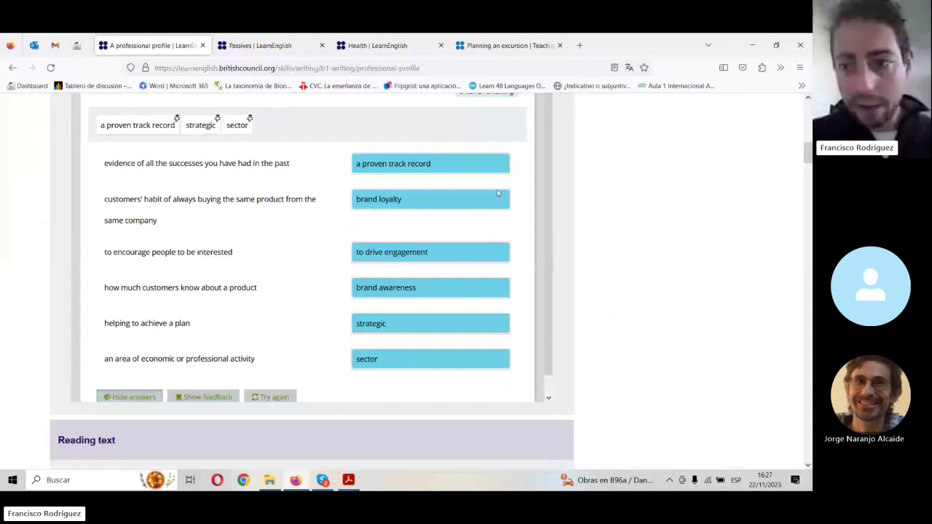
scroll(354, 227, "up", 2)
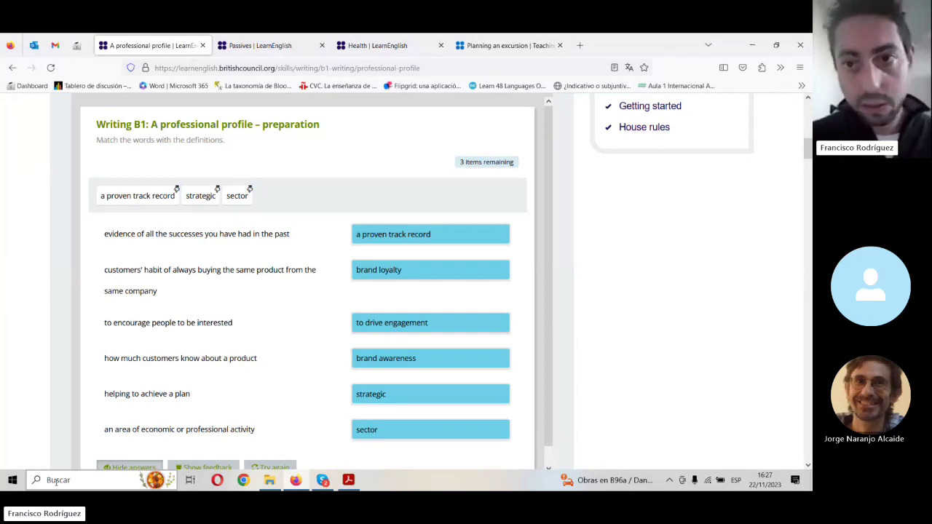
Step: Open a new browser tab and search Google for "city record audio", correcting the query to "audacity record audio"
left_click(582, 46)
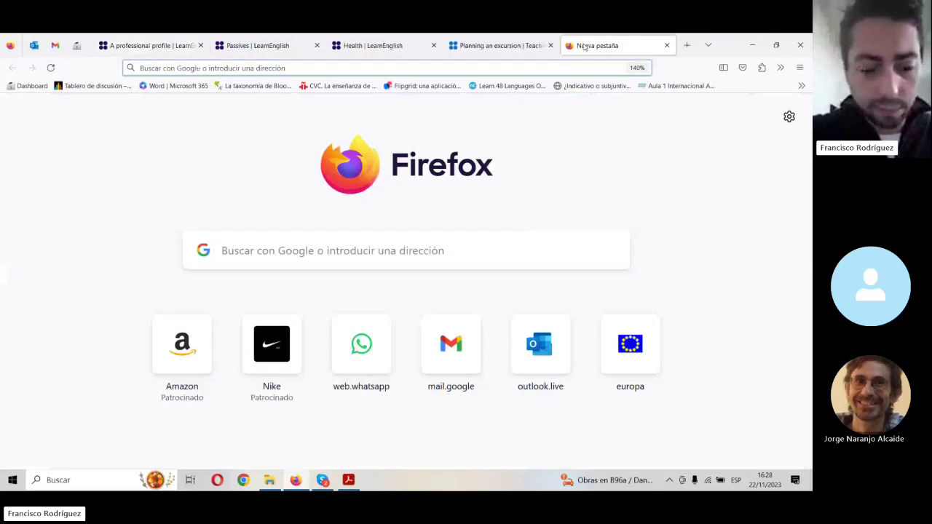
type("c")
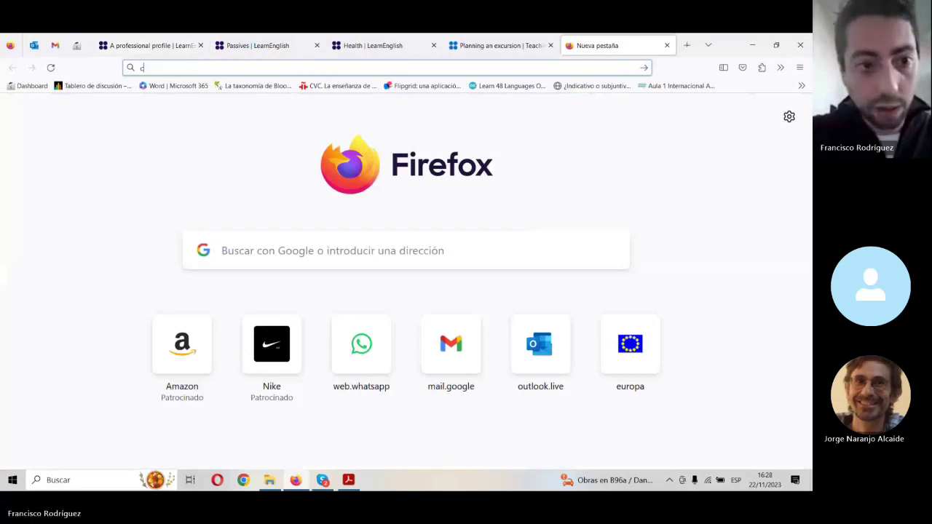
type("ity record audio")
key("Return")
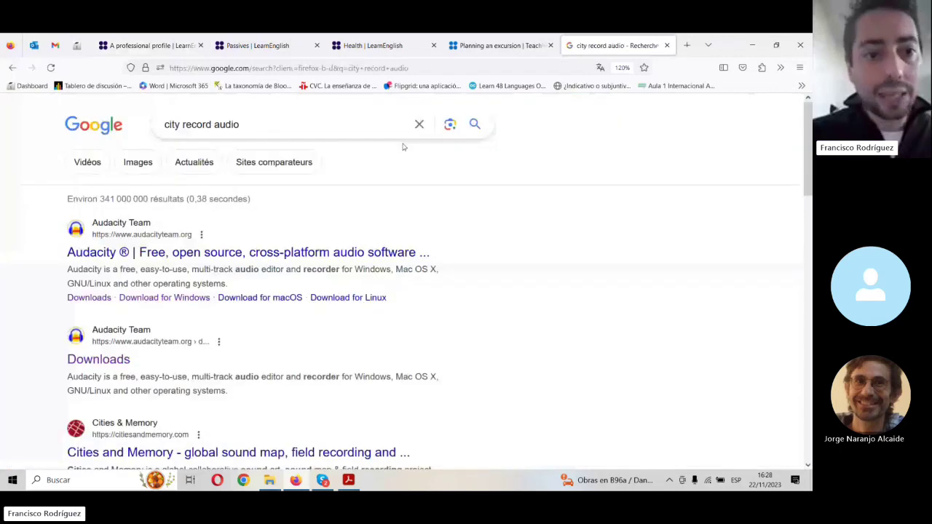
left_click(164, 124)
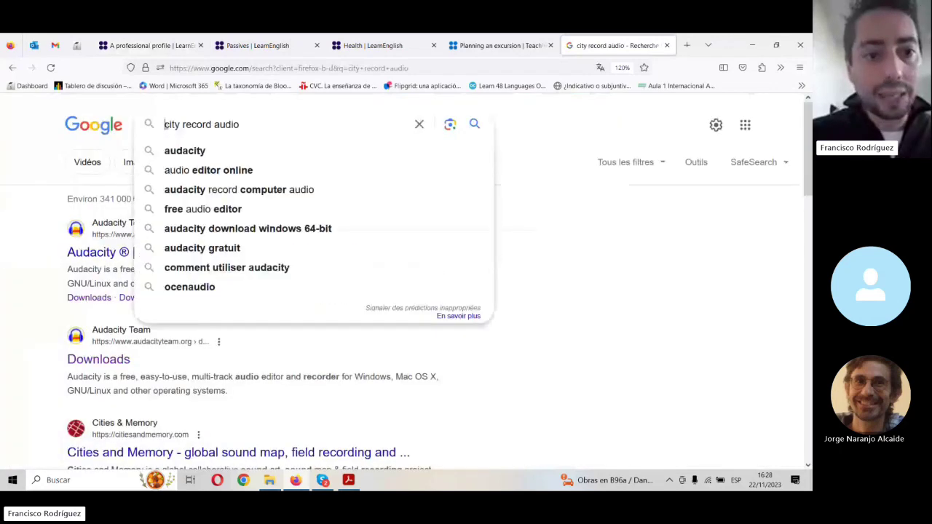
type("au")
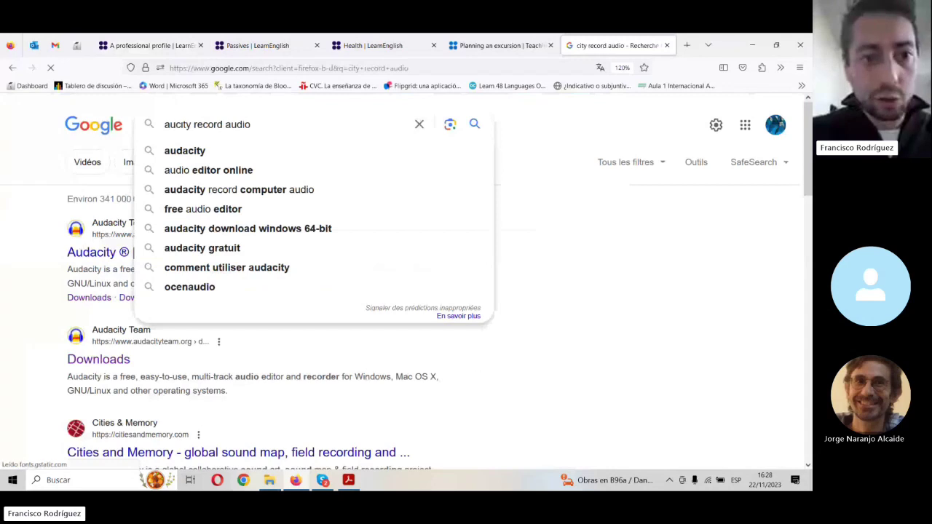
type("da")
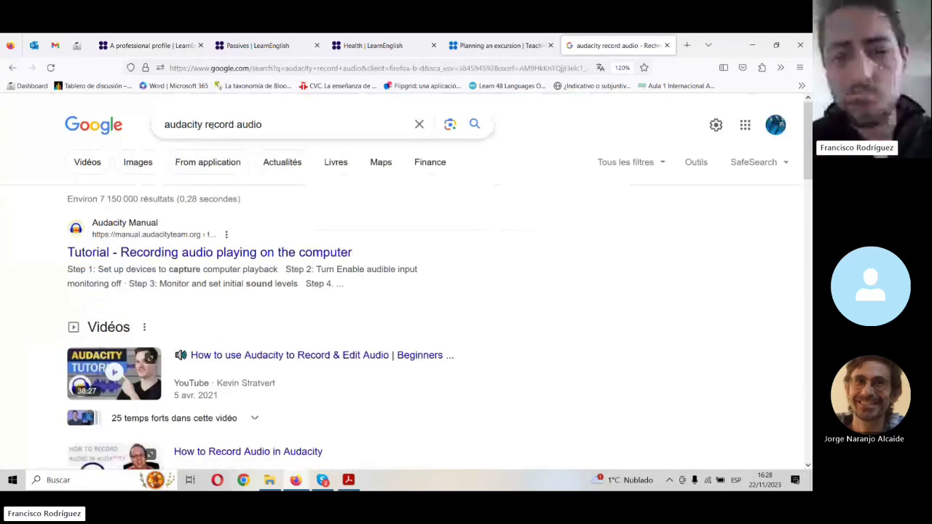
Step: Change the Google search to "audacity download" and open the Audacity Team Downloads page
left_click(207, 125)
left_click(287, 125, "shift")
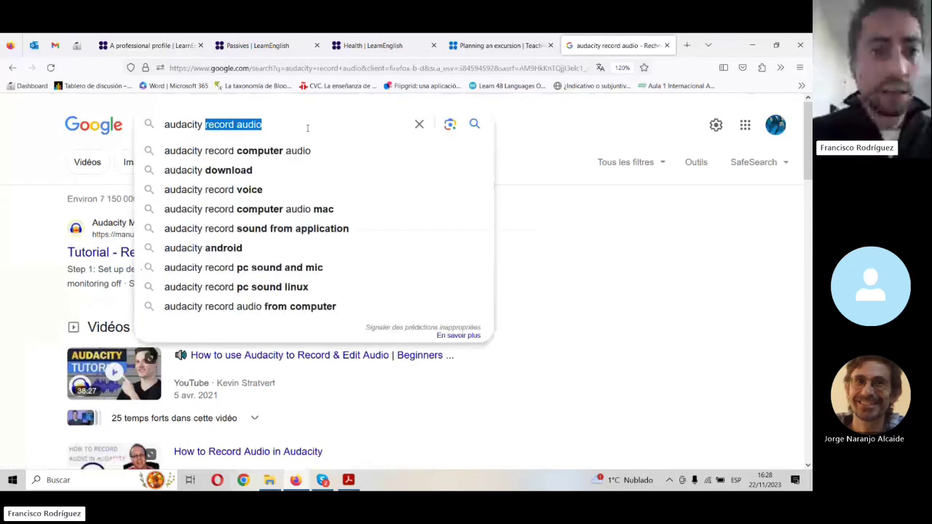
type("dow")
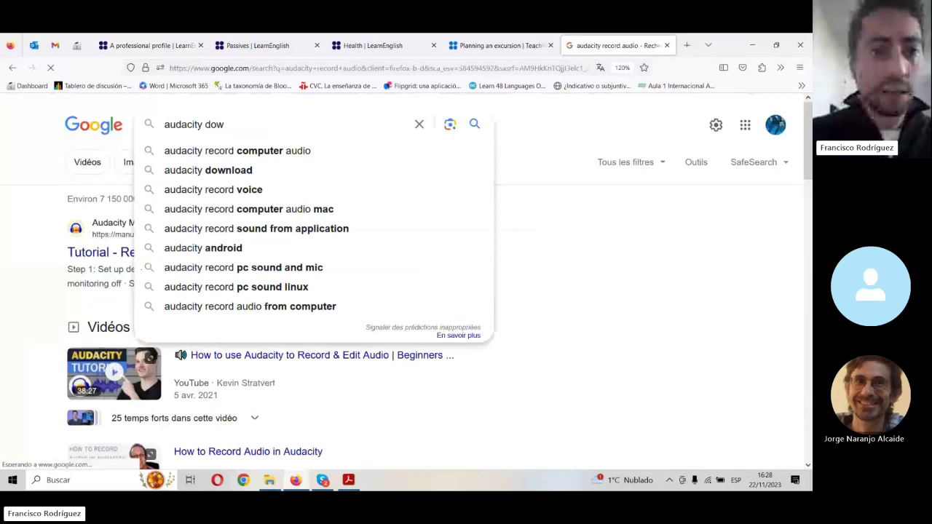
type("nload")
key("Return")
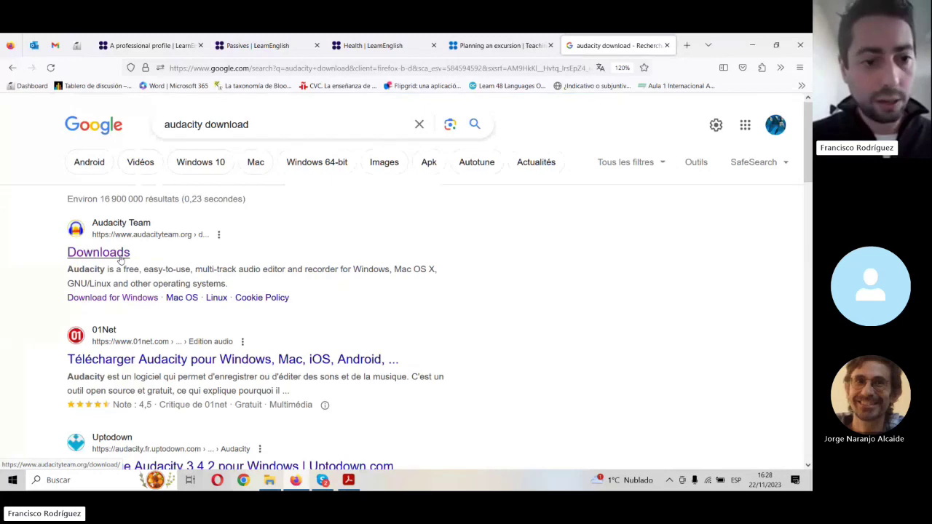
left_click(121, 256)
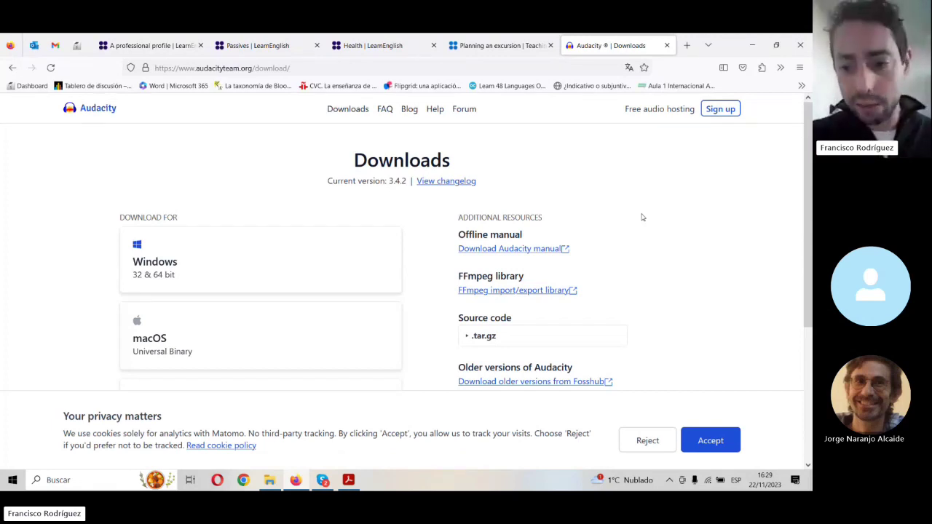
Step: Accept the cookies on the Audacity Downloads page, look through the download options and open the Windows download page
left_click(710, 441)
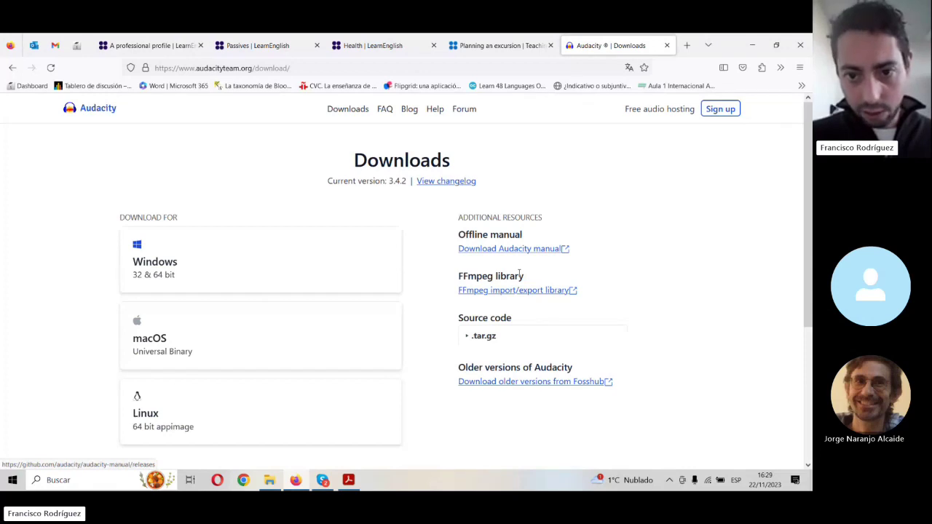
scroll(504, 252, "down", 2)
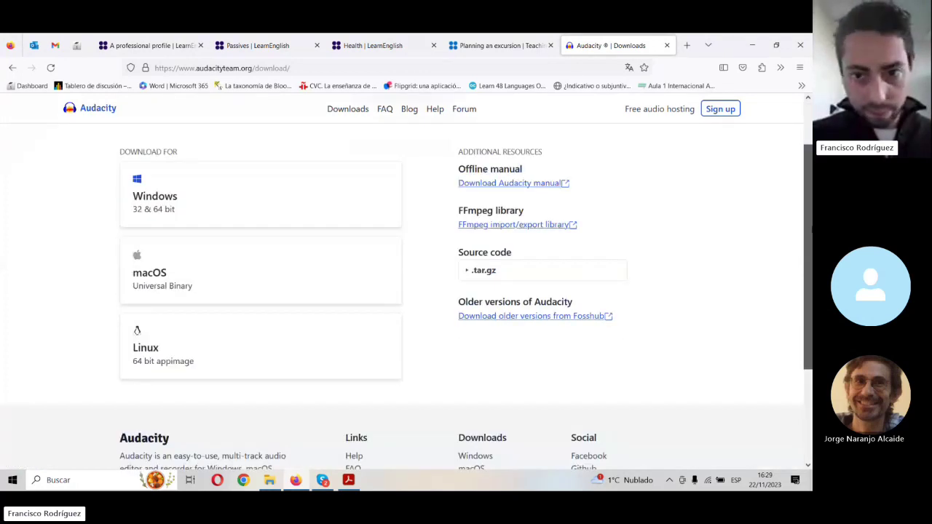
scroll(406, 284, "down", 1)
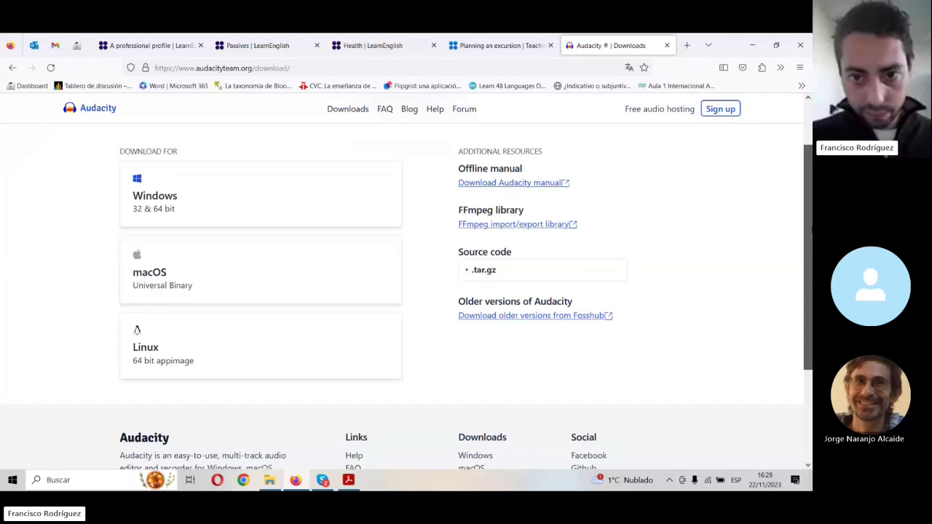
left_click_drag(812, 230, 811, 221)
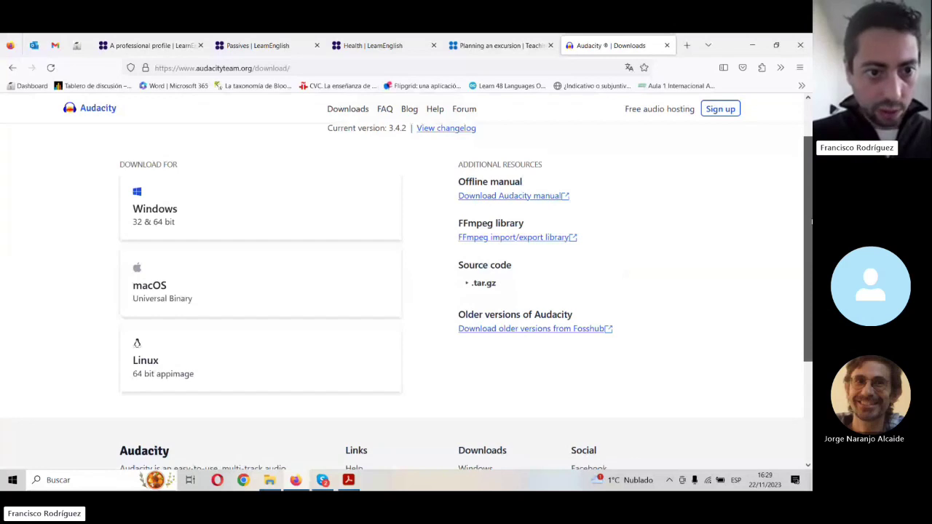
scroll(437, 240, "up", 1)
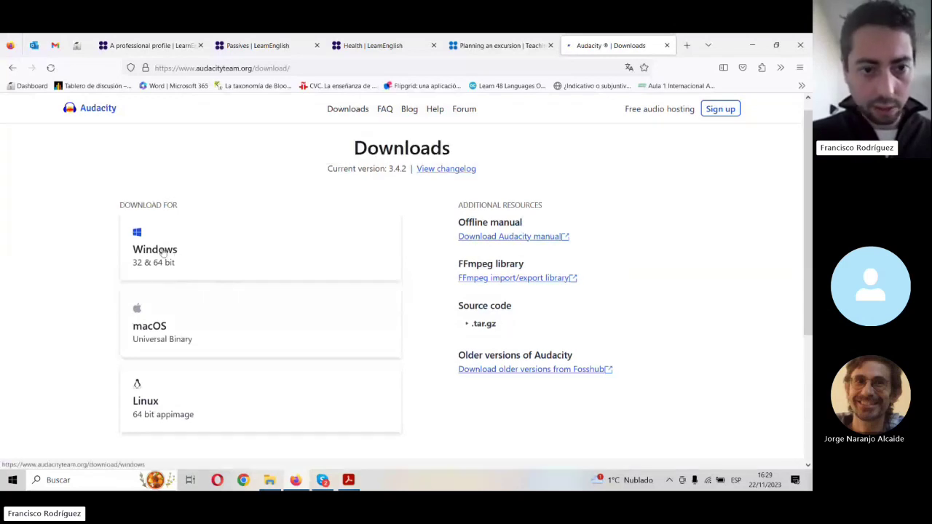
left_click(163, 252)
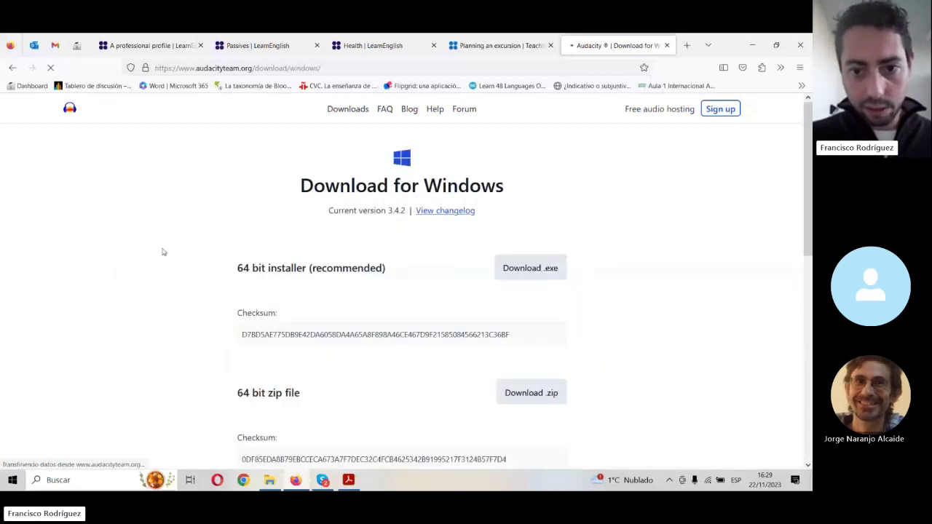
Step: Download the recommended 64-bit Audacity installer for Windows and start it with English as the installation language
left_click(524, 272)
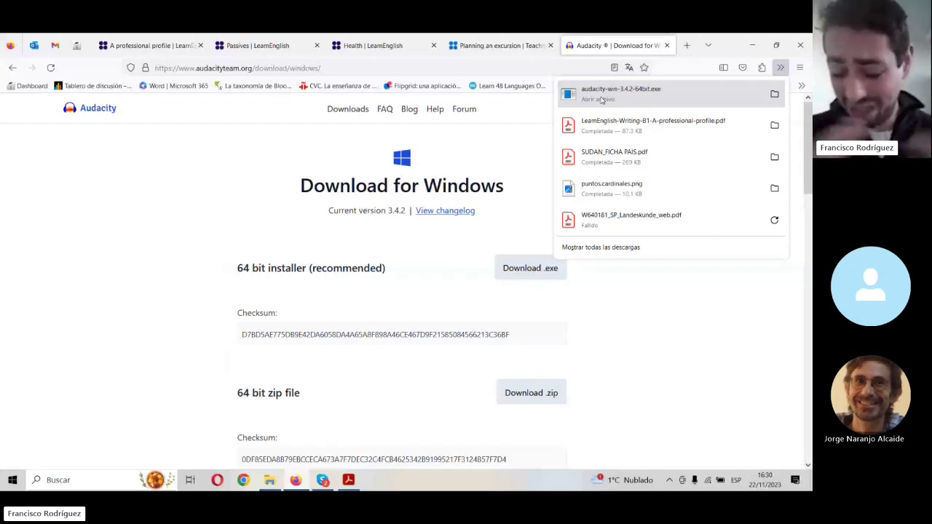
left_click(601, 100)
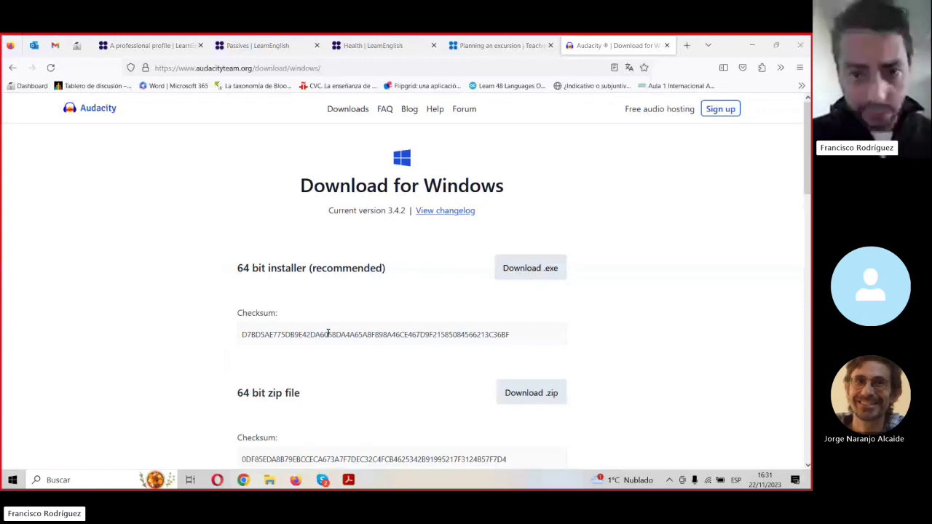
left_click(440, 257)
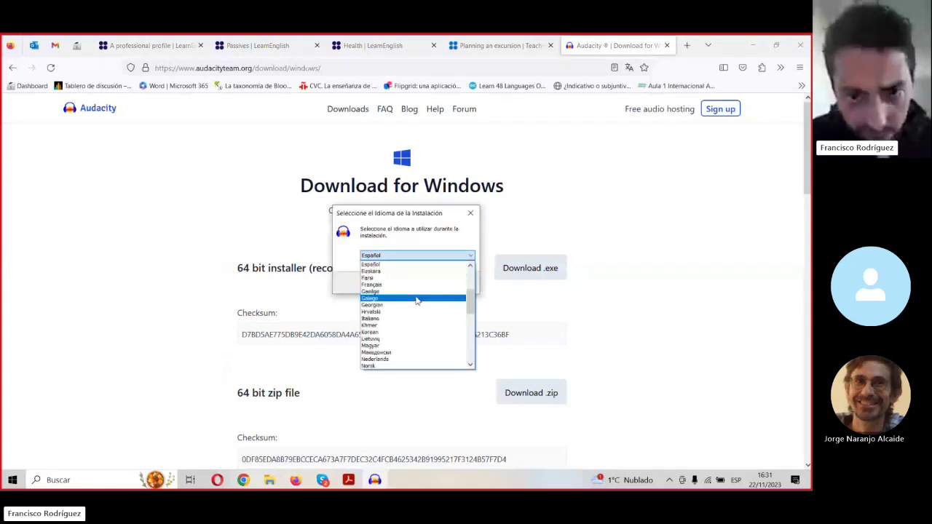
scroll(471, 279, "up", 4)
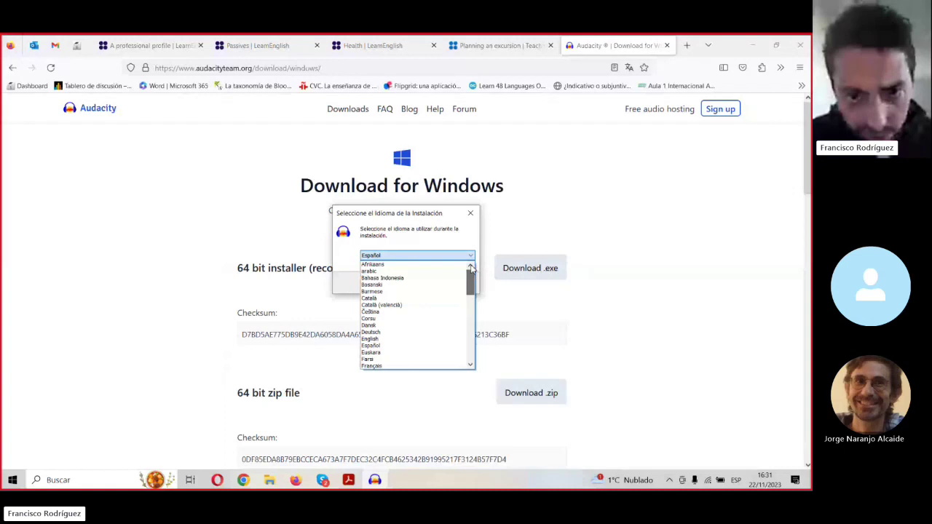
left_click(384, 339)
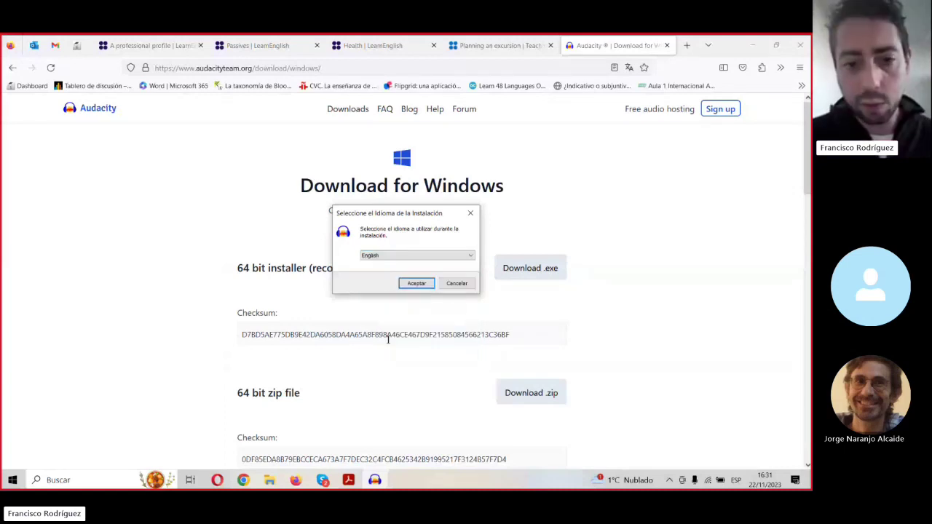
left_click(416, 284)
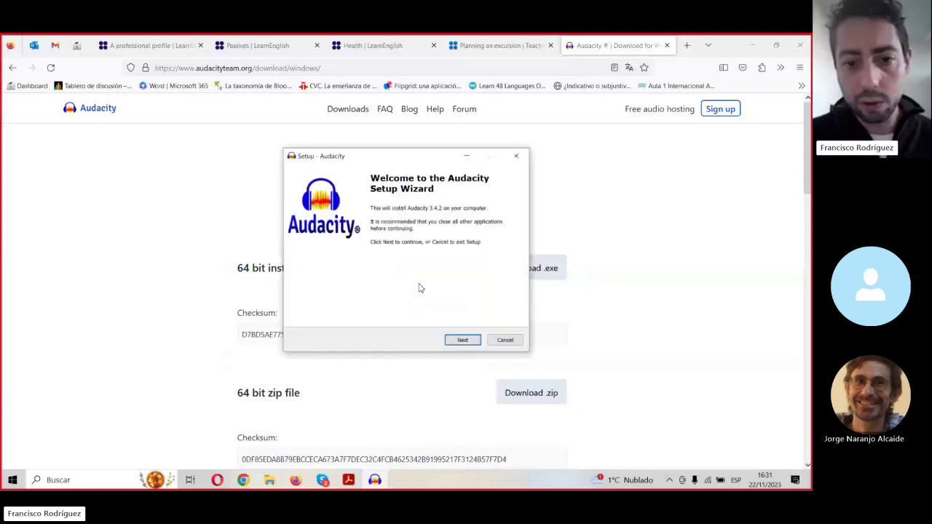
Step: Install Audacity into the existing folder C:\Program Files\Audacity and finish the setup wizard
left_click(470, 343)
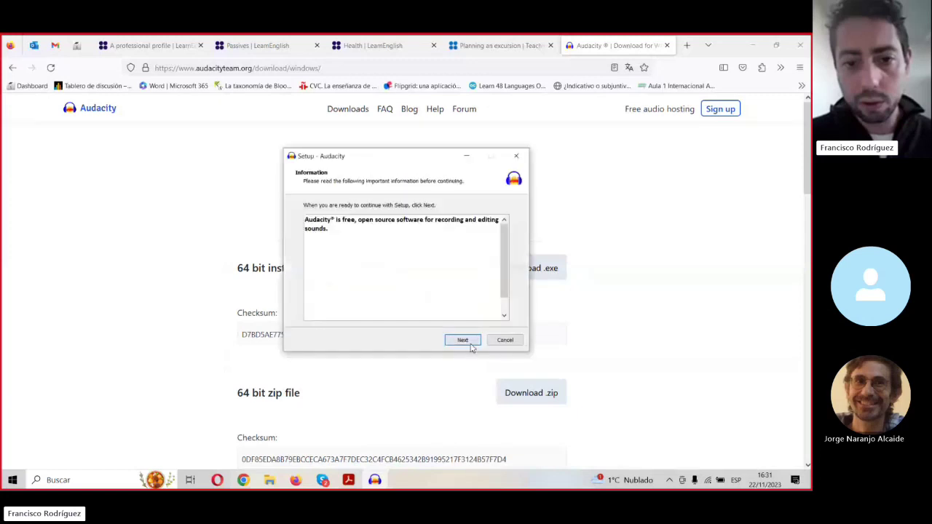
left_click(469, 345)
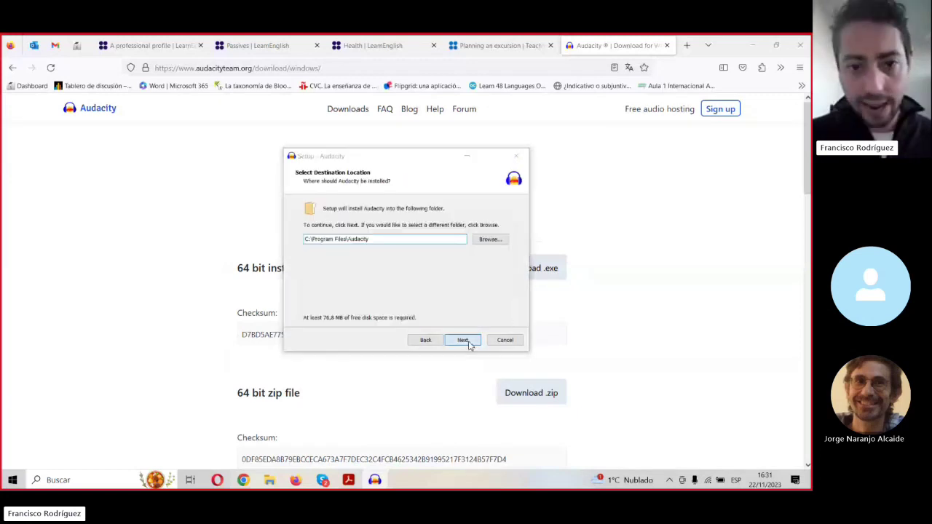
left_click(470, 345)
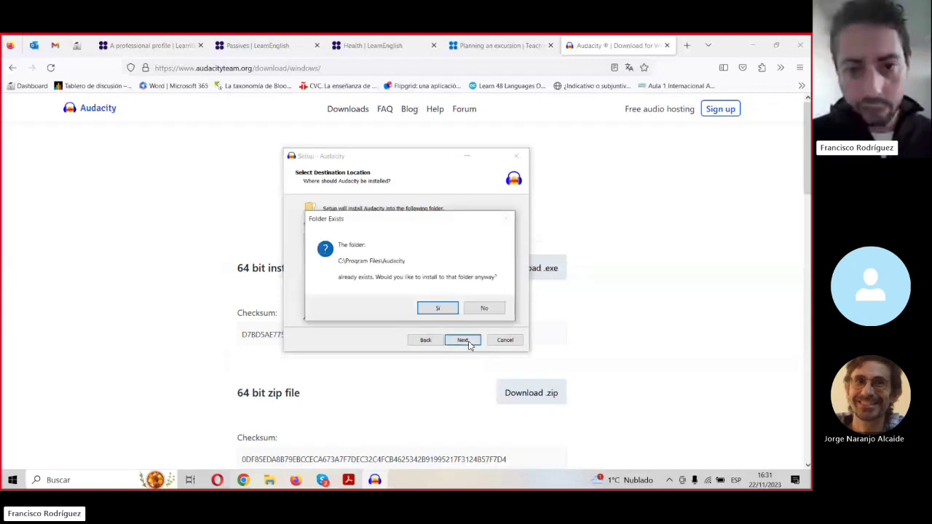
left_click(438, 309)
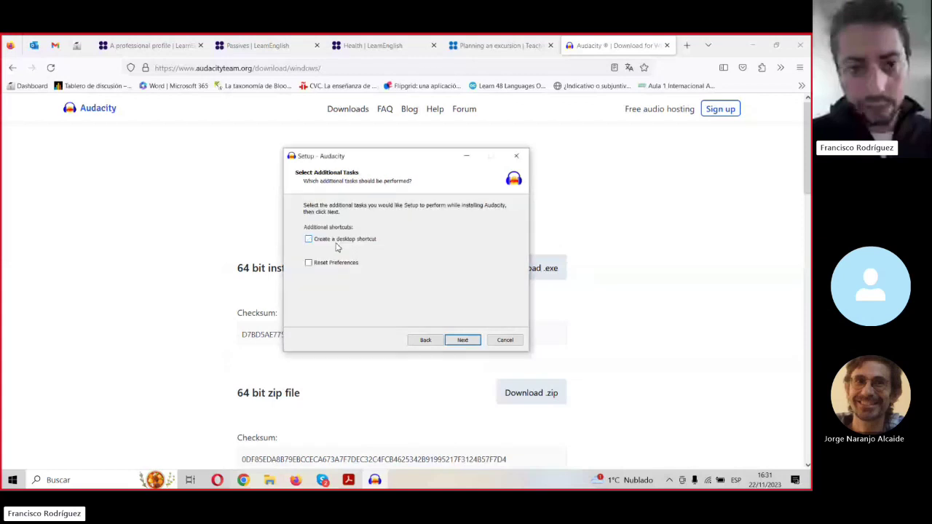
left_click(462, 342)
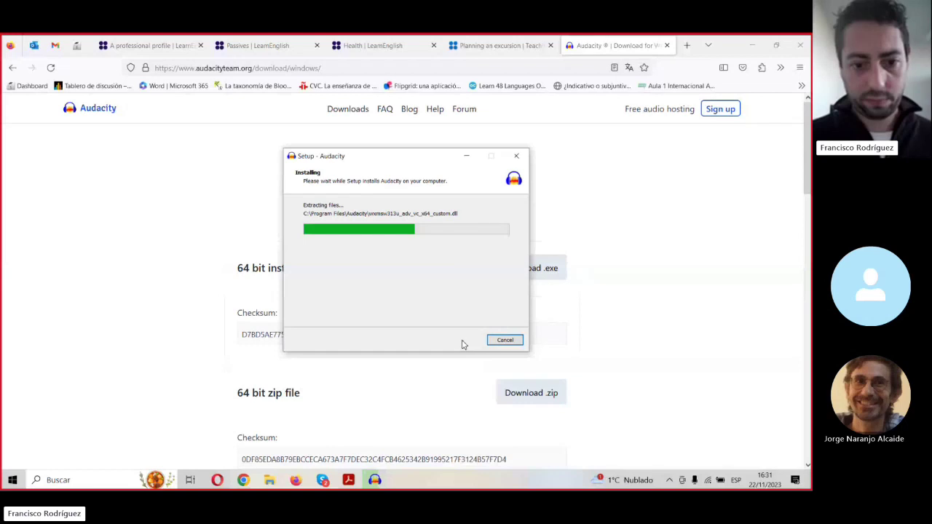
left_click(463, 341)
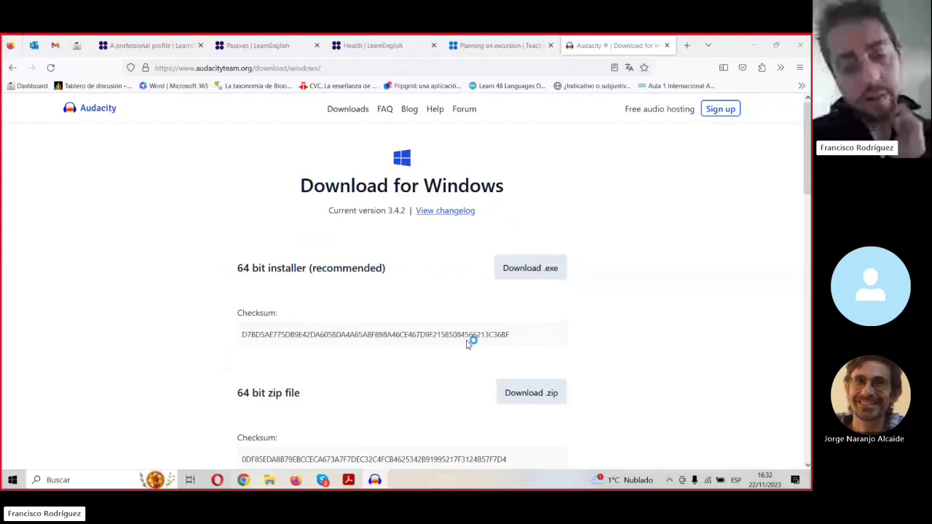
Step: Close the Audacity download page and return to the A professional profile page
key("ctrl+w")
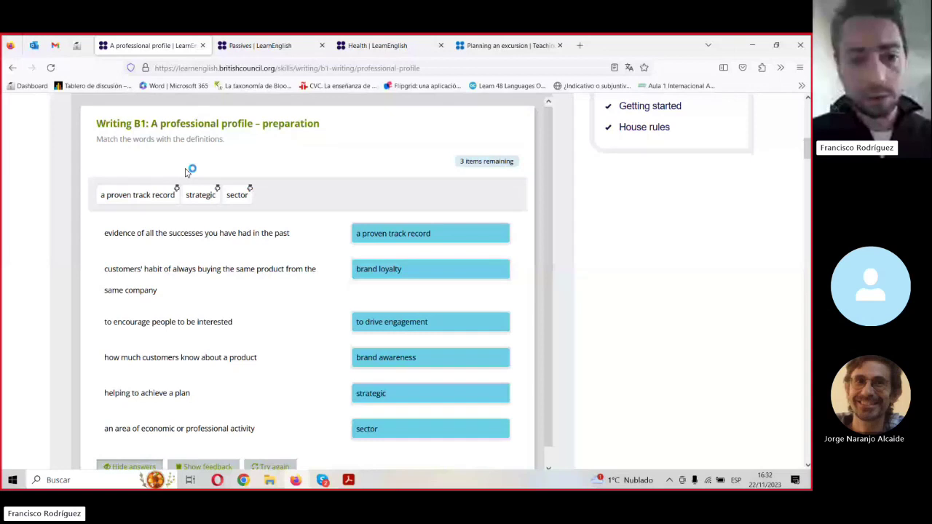
mouse_move(355, 483)
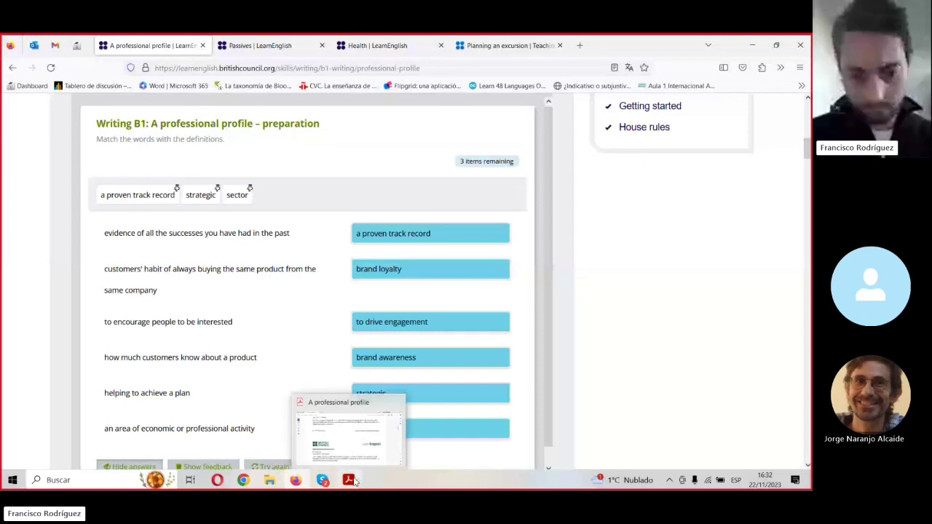
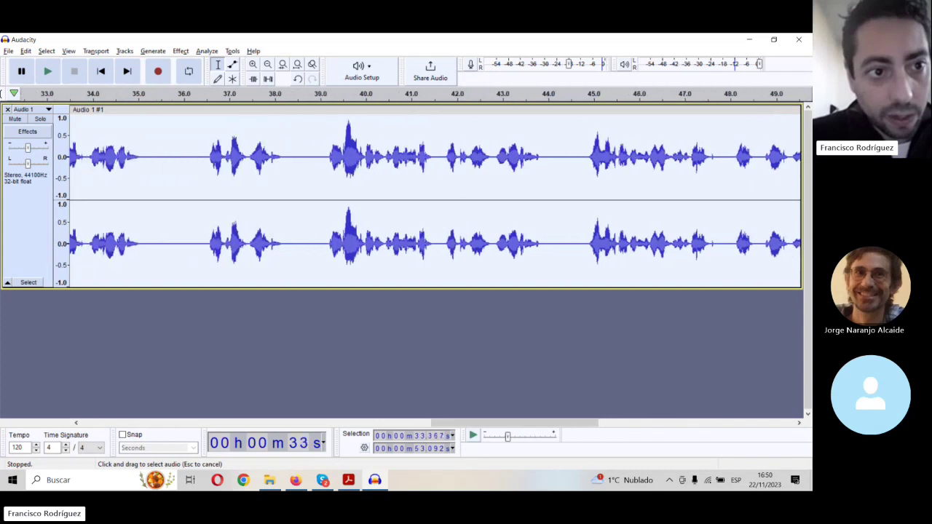
Step: Start an audio export of the recorded track in Audacity as an MP3 file named 1.1.1
left_click(9, 51)
left_click(46, 70)
left_click(8, 51)
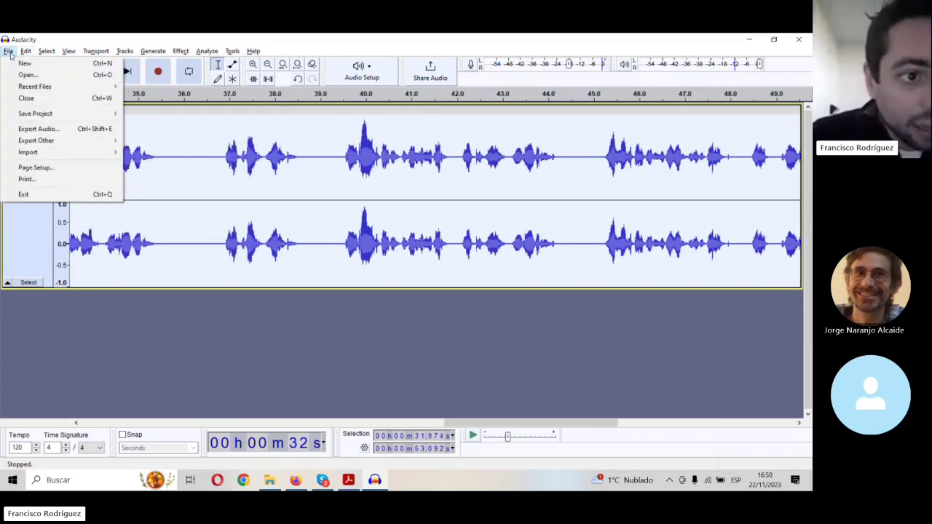
mouse_move(48, 142)
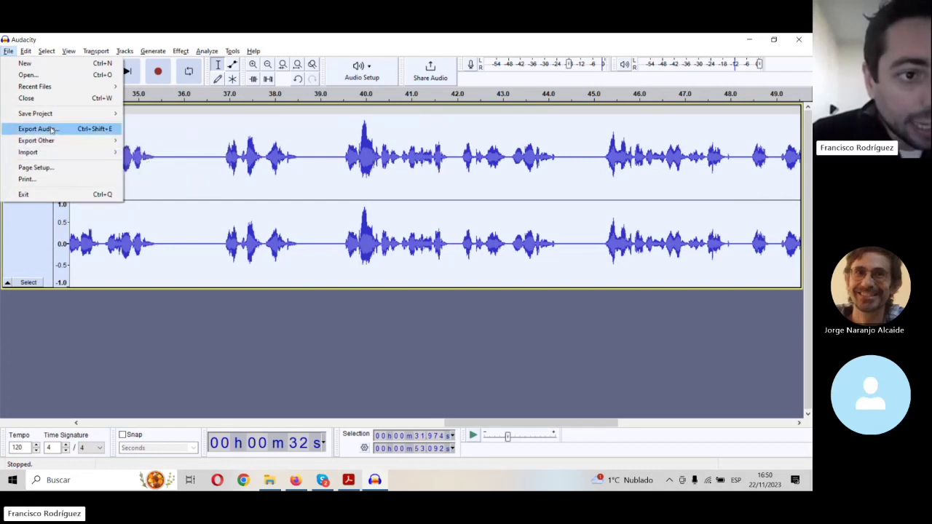
left_click(71, 132)
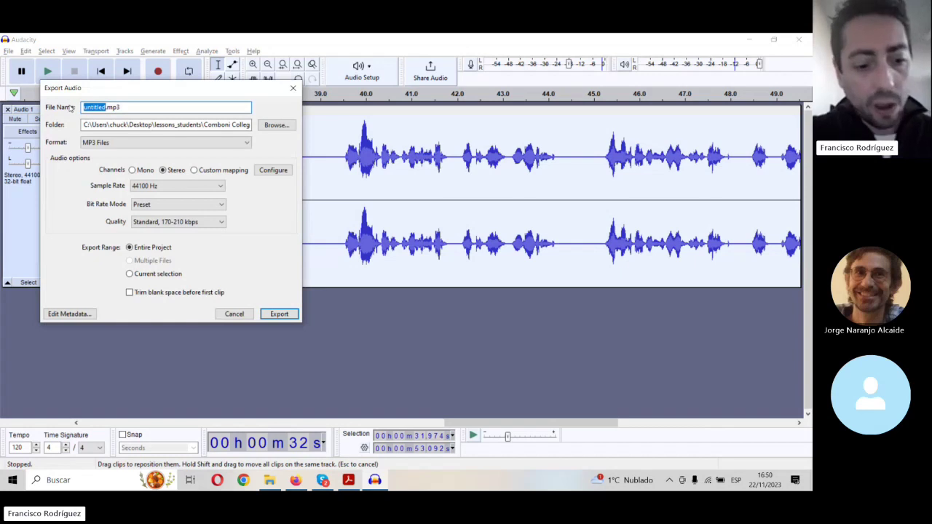
type("1.1")
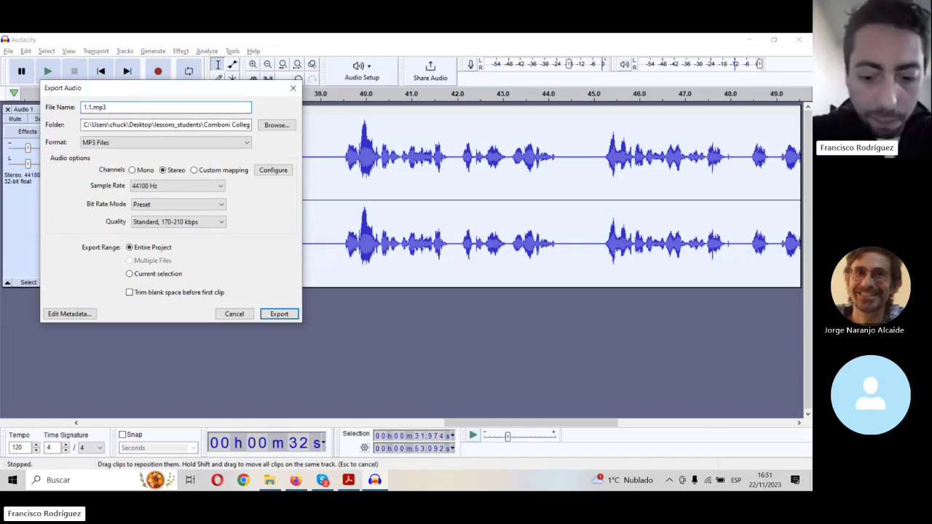
type(".a.")
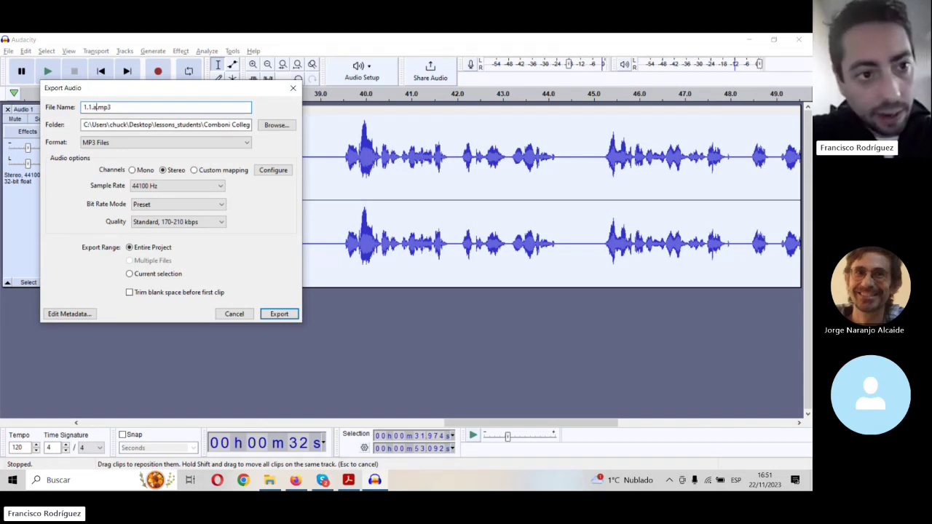
key("BackSpace")
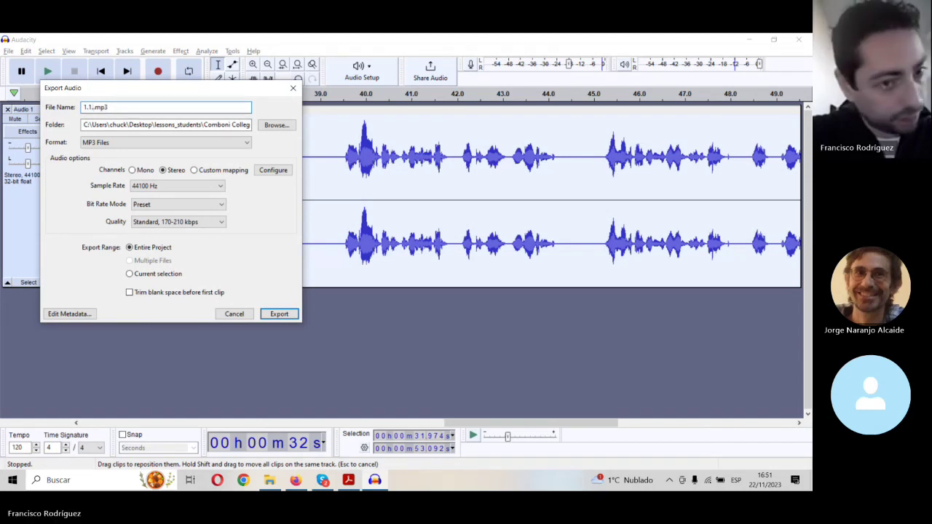
type("1")
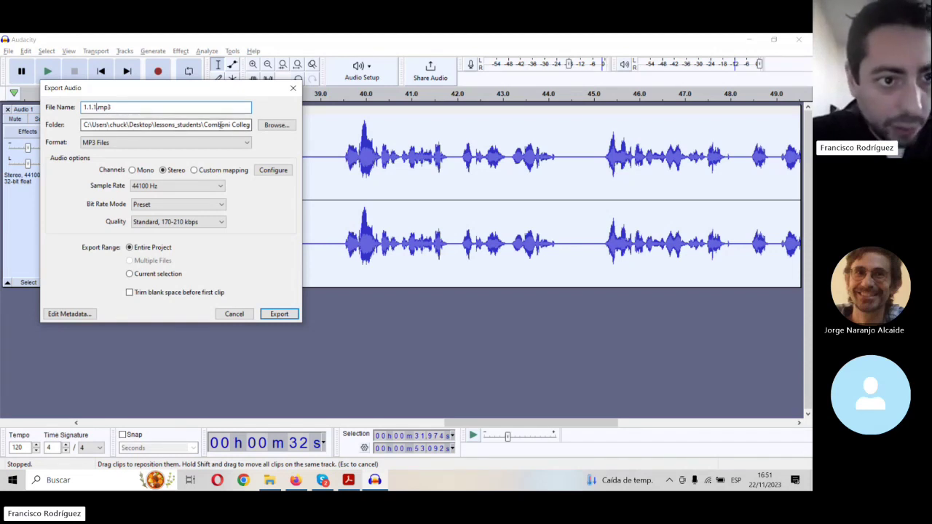
Step: Browse for the export location and open the folder Seminario profes Moodle inside Comboni College
left_click(276, 126)
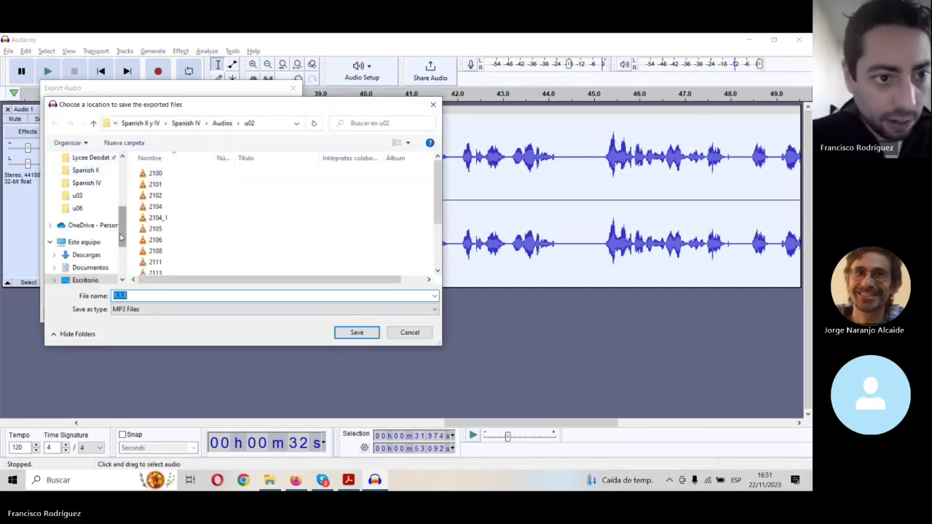
scroll(93, 206, "up", 2)
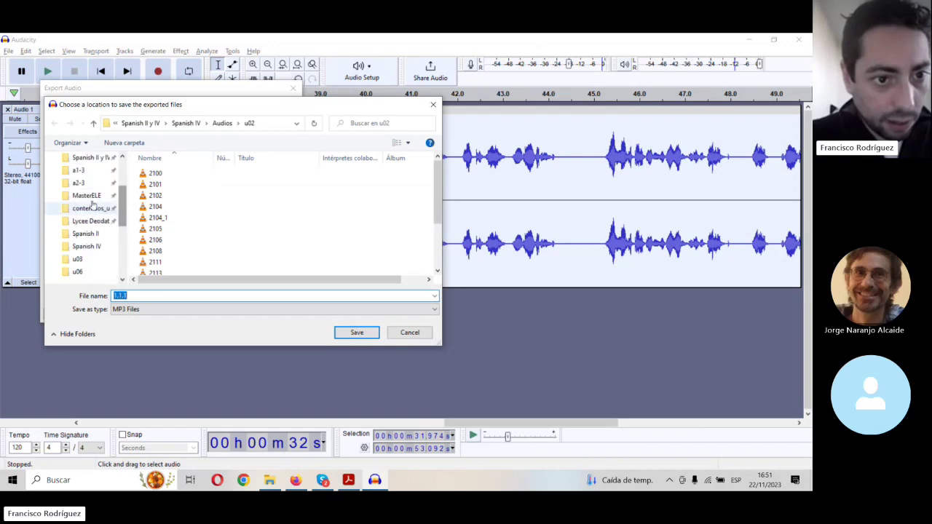
scroll(124, 207, "up", 2)
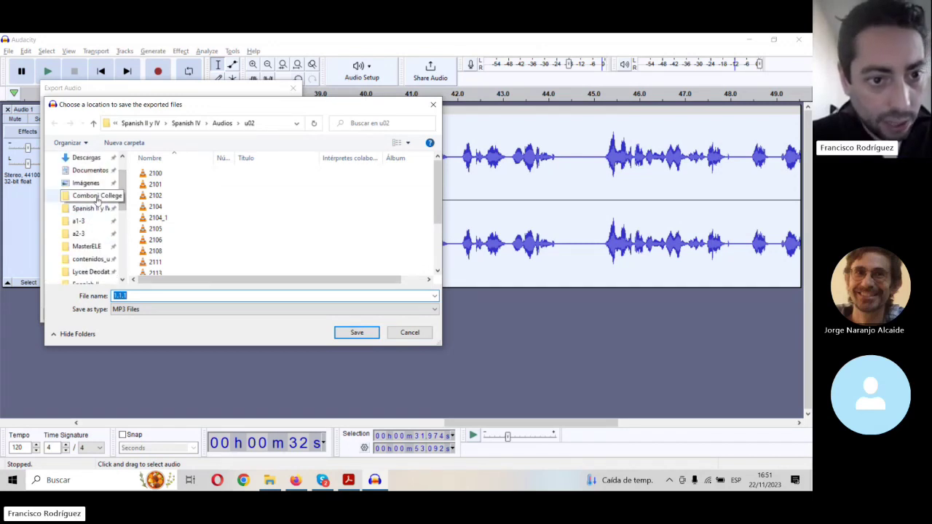
left_click(96, 196)
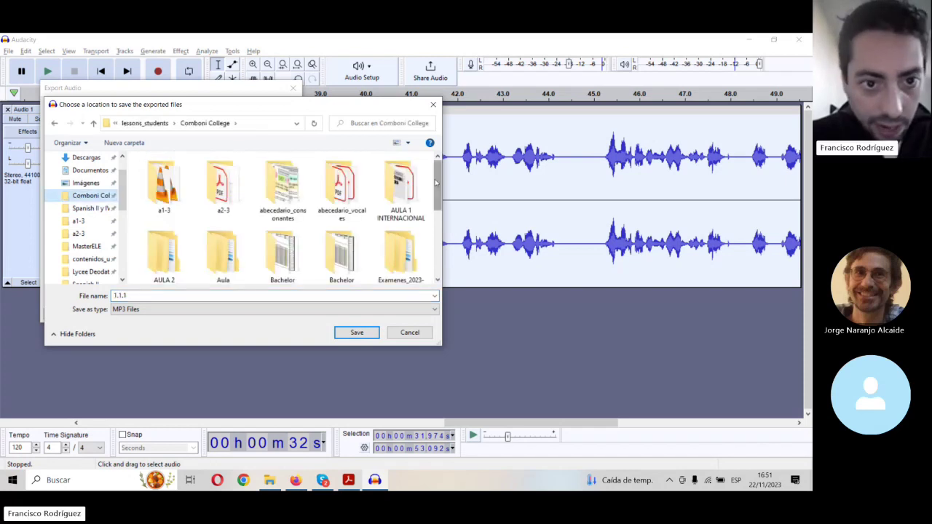
left_click_drag(436, 184, 432, 230)
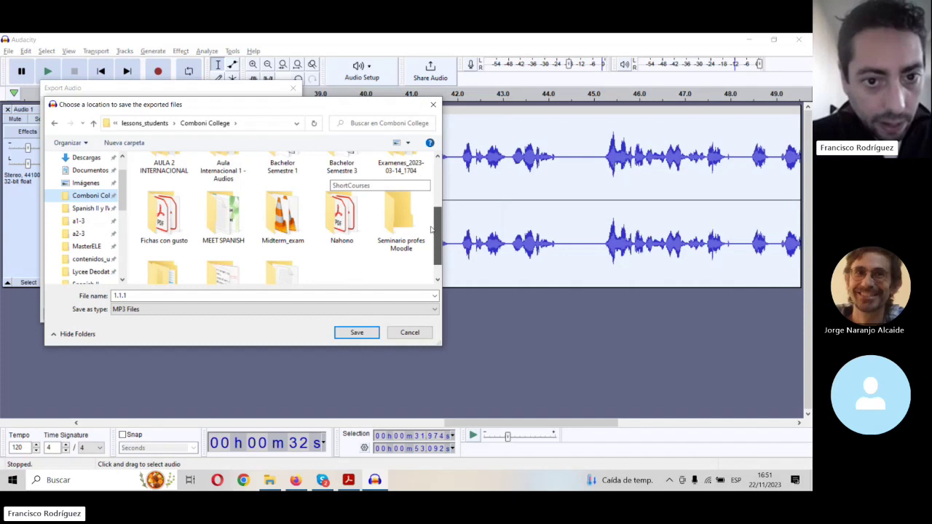
scroll(397, 204, "down", 1)
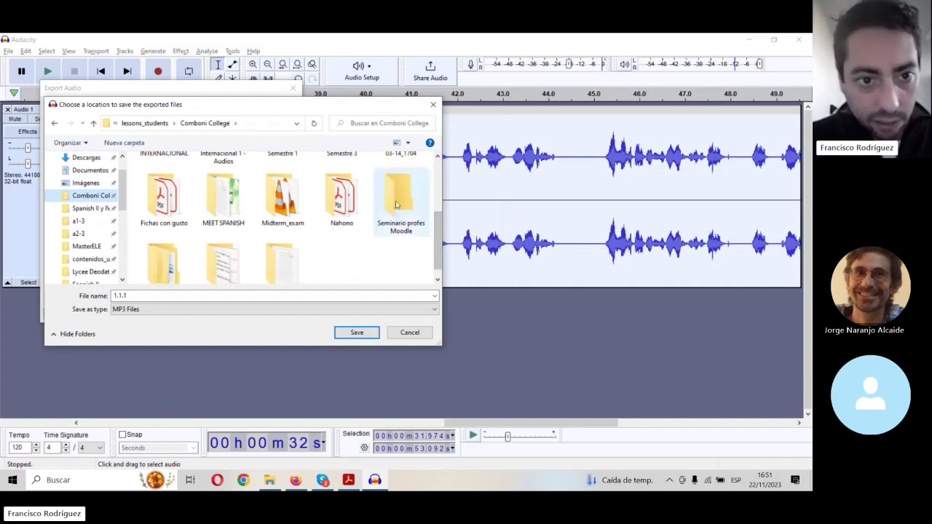
double_click(397, 205)
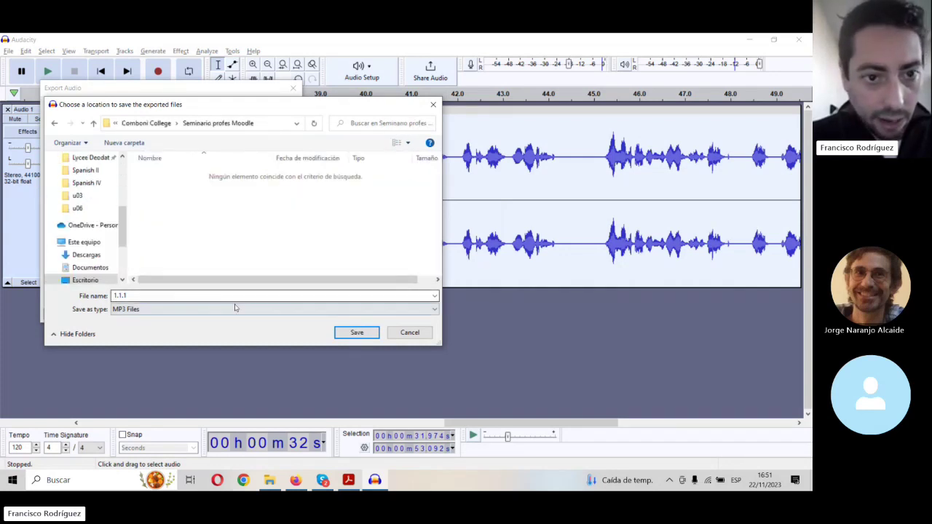
Step: Create a new folder named Unit 1 Audios inside Seminario profes Moodle
right_click(317, 236)
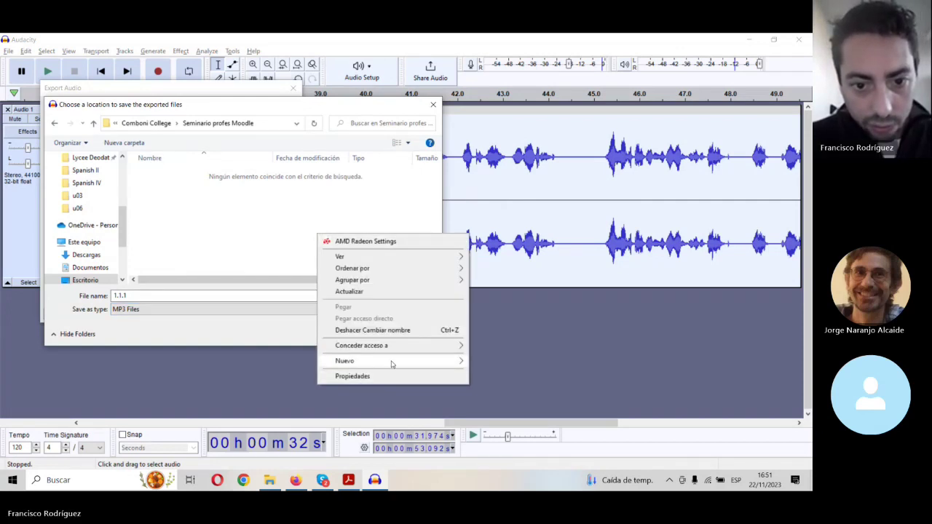
mouse_move(455, 365)
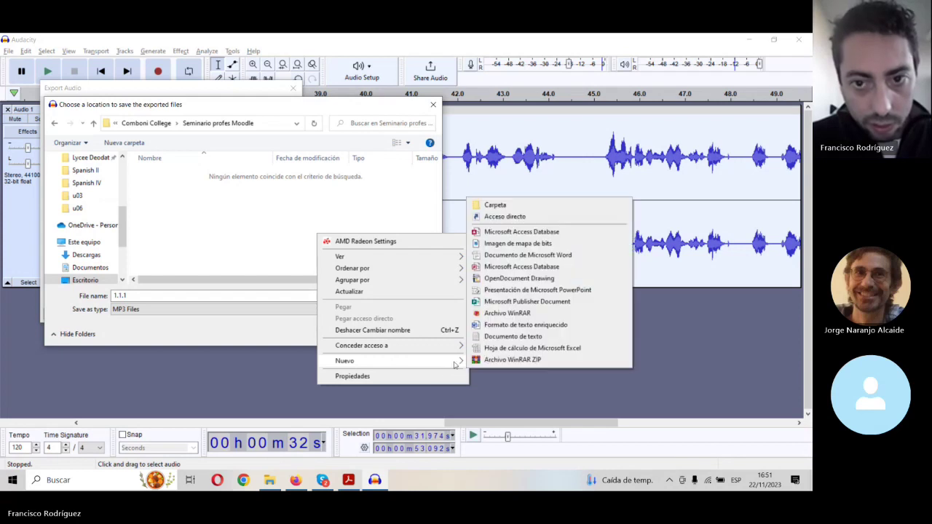
left_click(496, 204)
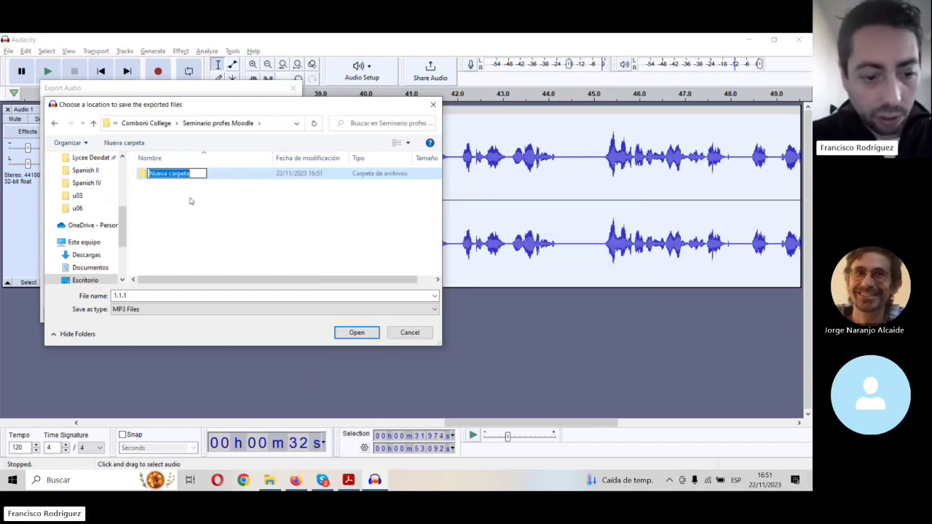
type("U")
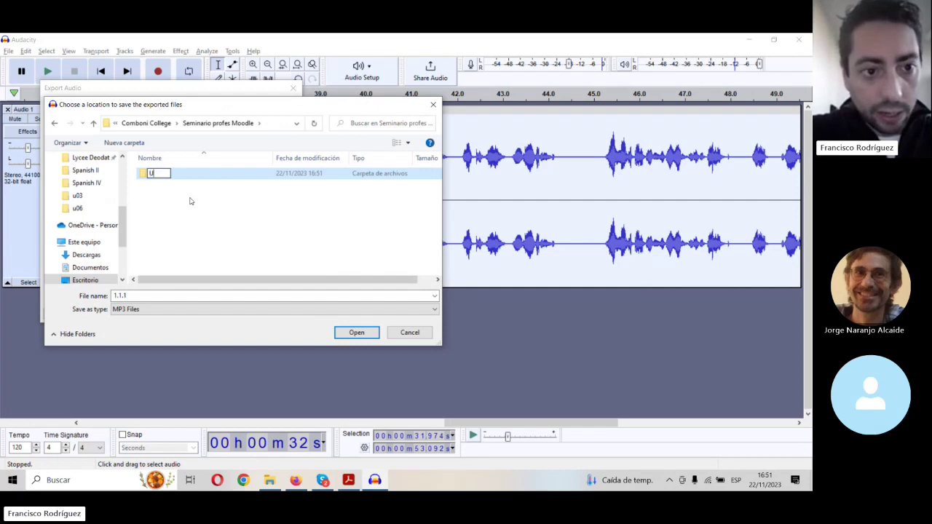
type("nit 1")
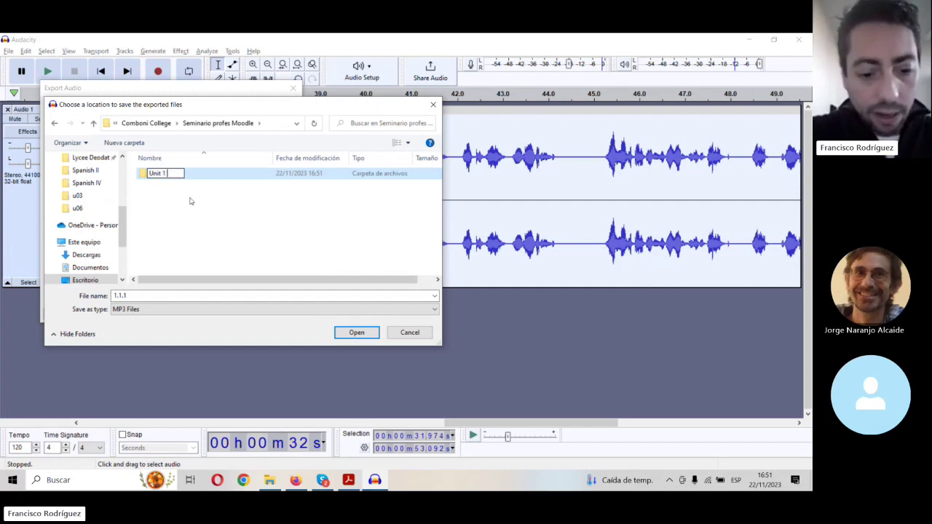
type(" Audios")
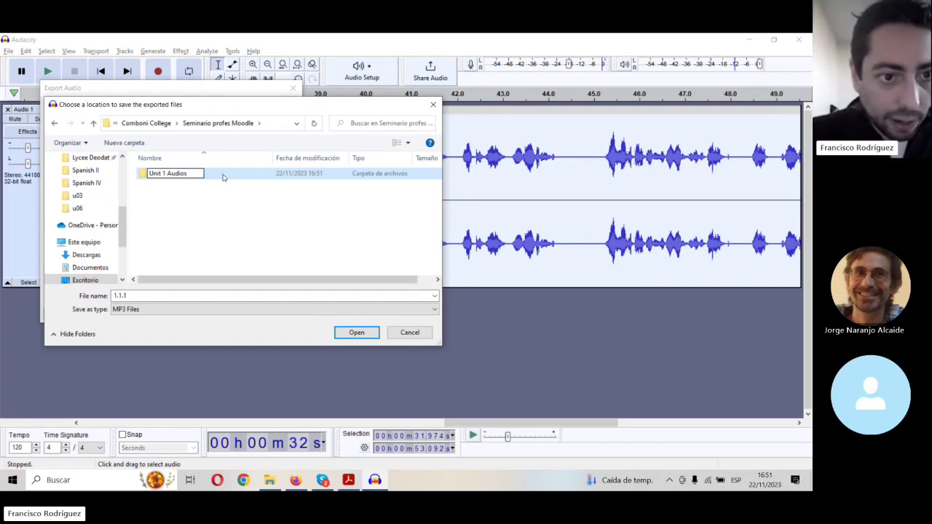
Step: Choose the Unit 1 Audios folder as the save location and export the entire project as 1.1.1.mp3
left_click(377, 332)
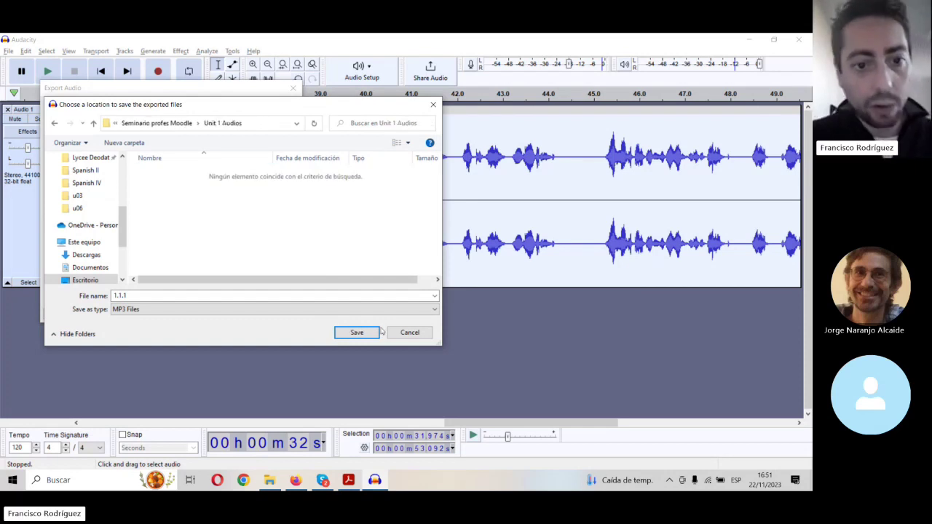
left_click(377, 332)
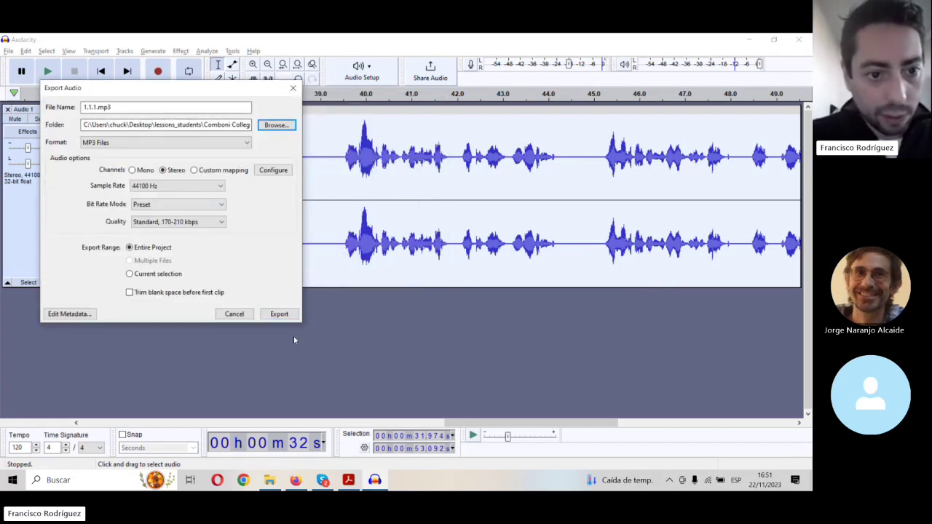
left_click(282, 316)
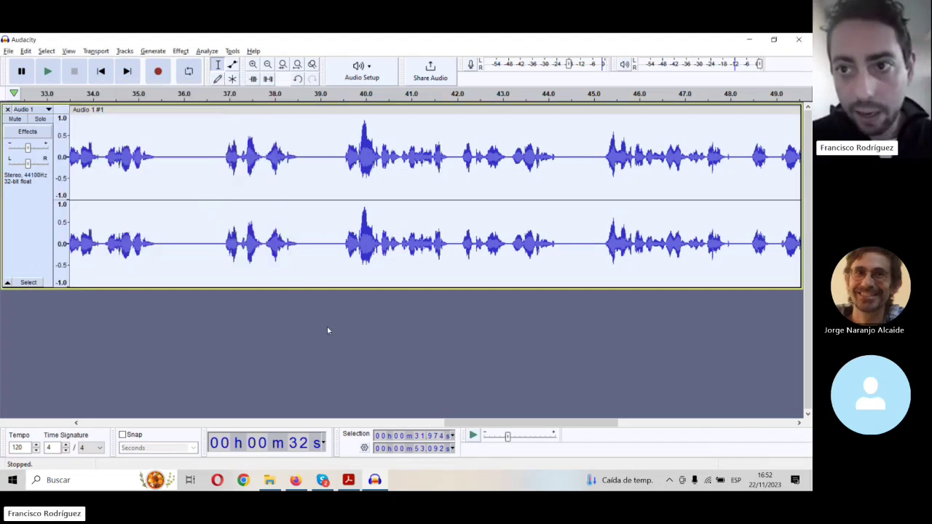
Step: Minimize Audacity, switch to File Explorer and open the Unit 1 Audios folder to check the exported file
left_click(750, 41)
left_click(270, 480)
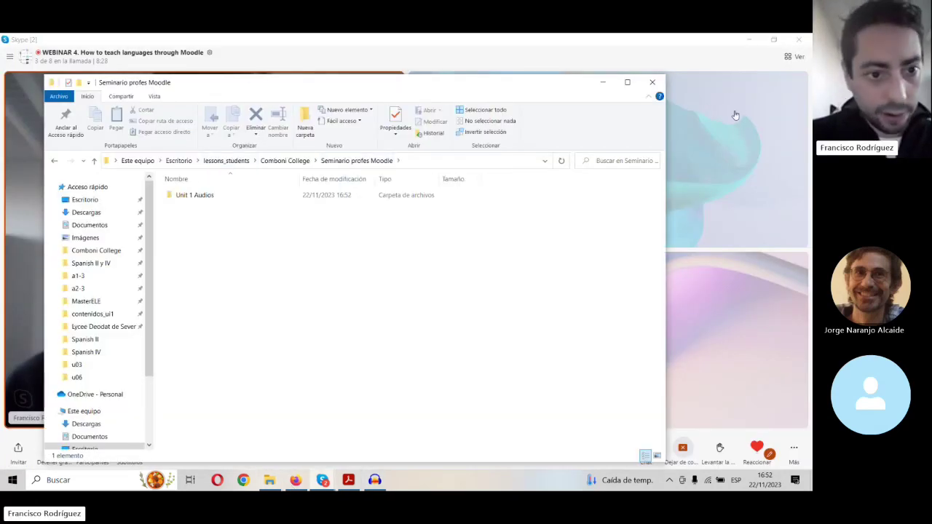
left_click(223, 196)
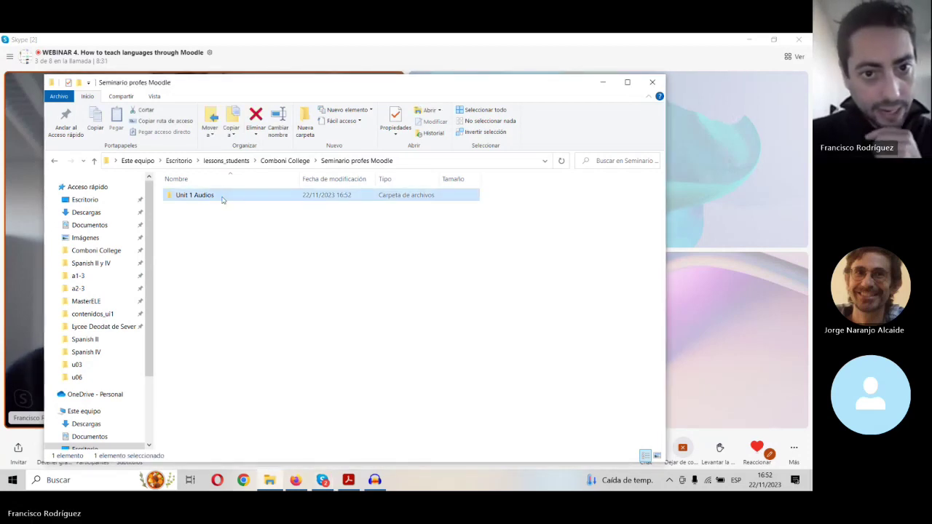
double_click(223, 198)
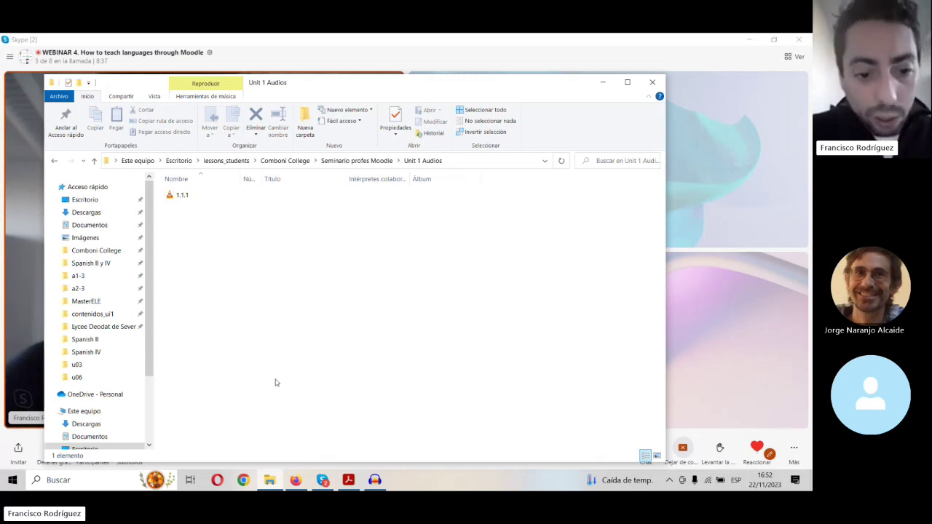
Step: Switch to Firefox and open the settings of the Moodle page 1.1 | Writing your CV for editing
left_click(296, 480)
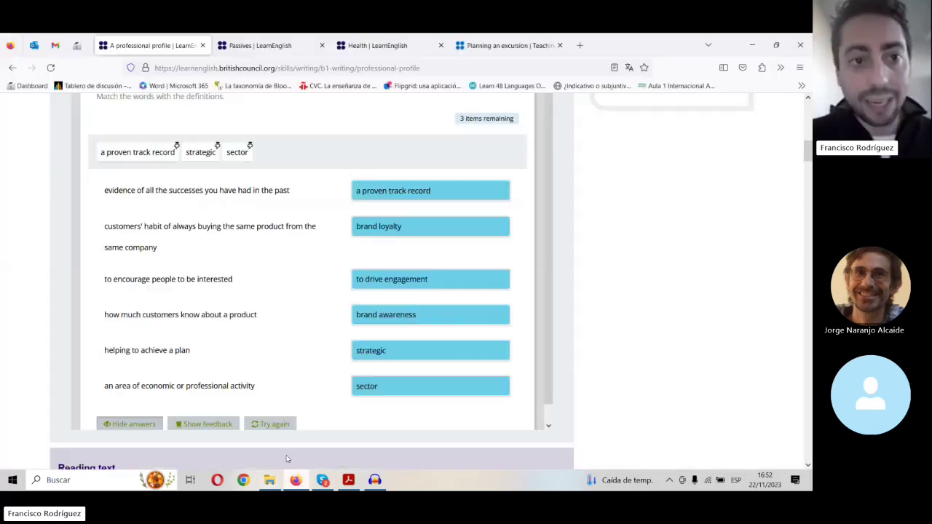
left_click(77, 46)
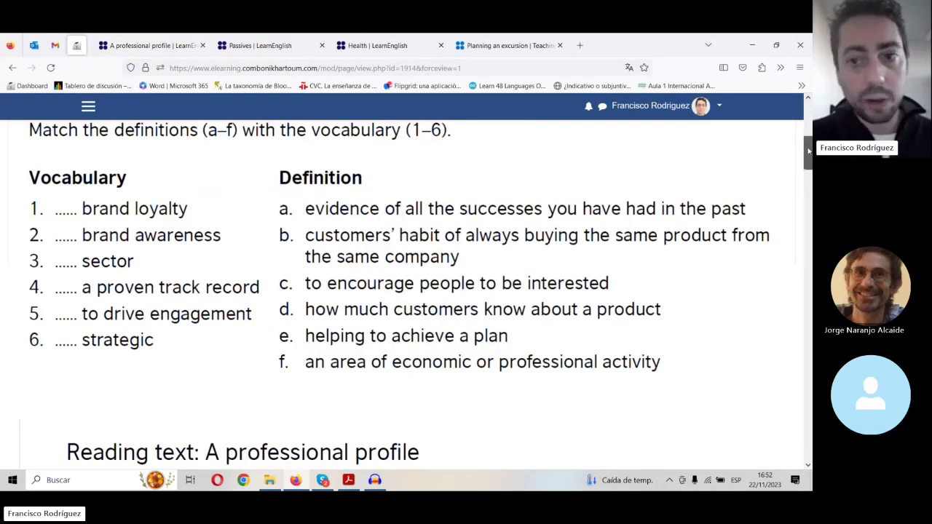
scroll(776, 273, "up", 5)
left_click(771, 291)
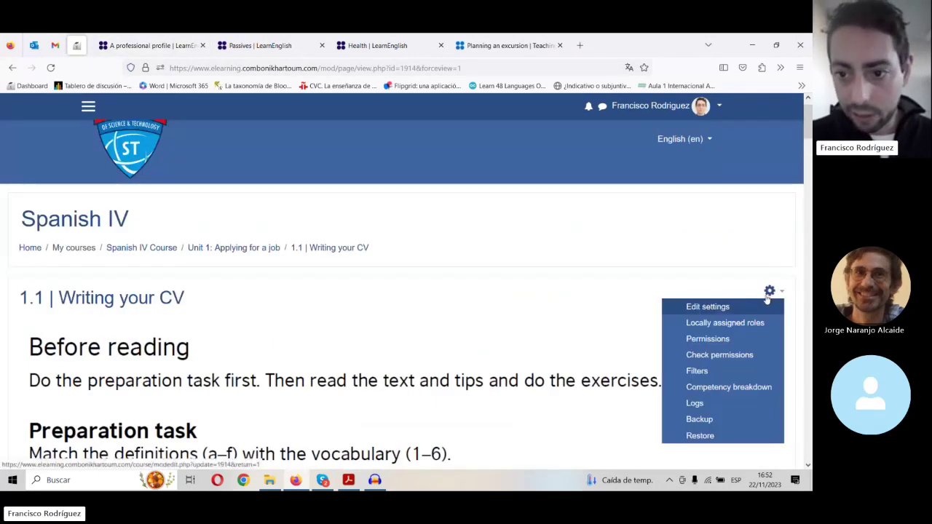
left_click(734, 309)
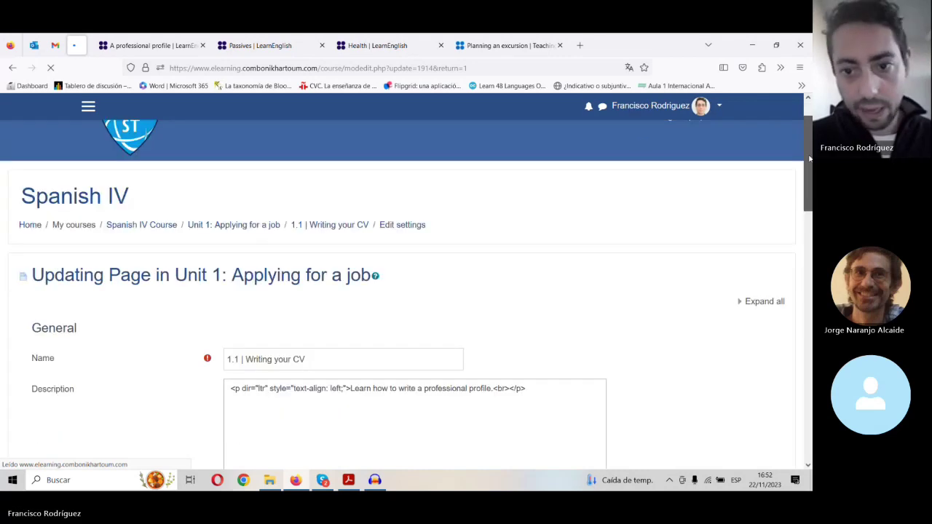
Step: Add the line "Do the preparation task first, and then listen to the audio to correct it." above Before reading in the page content
scroll(598, 195, "down", 5)
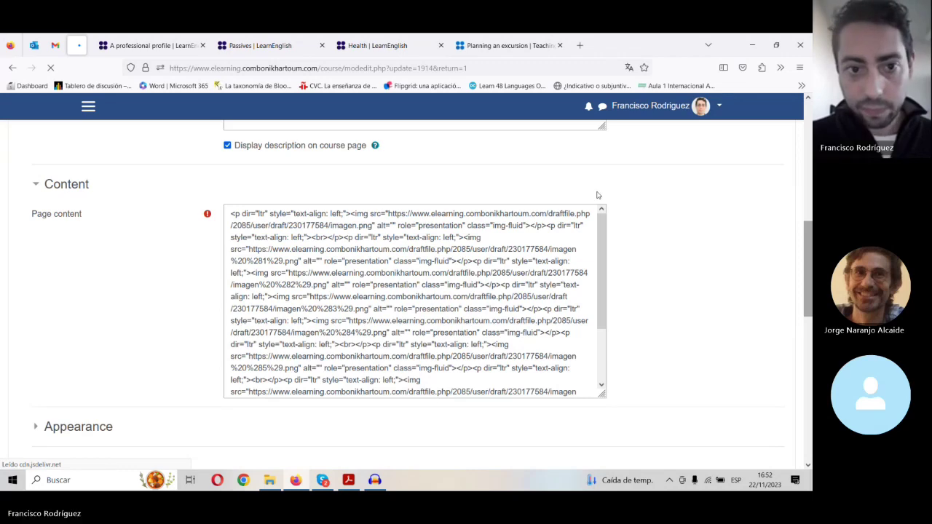
scroll(809, 204, "up", 2)
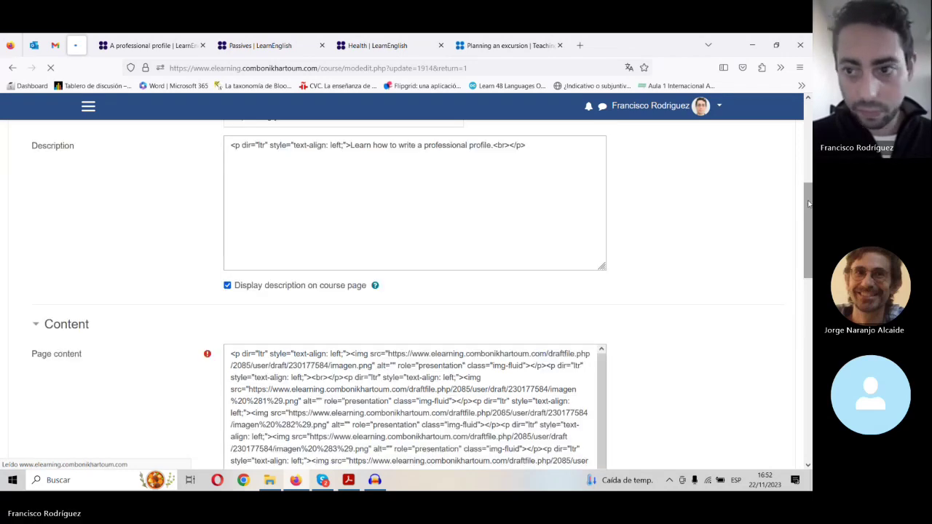
scroll(562, 297, "down", 1)
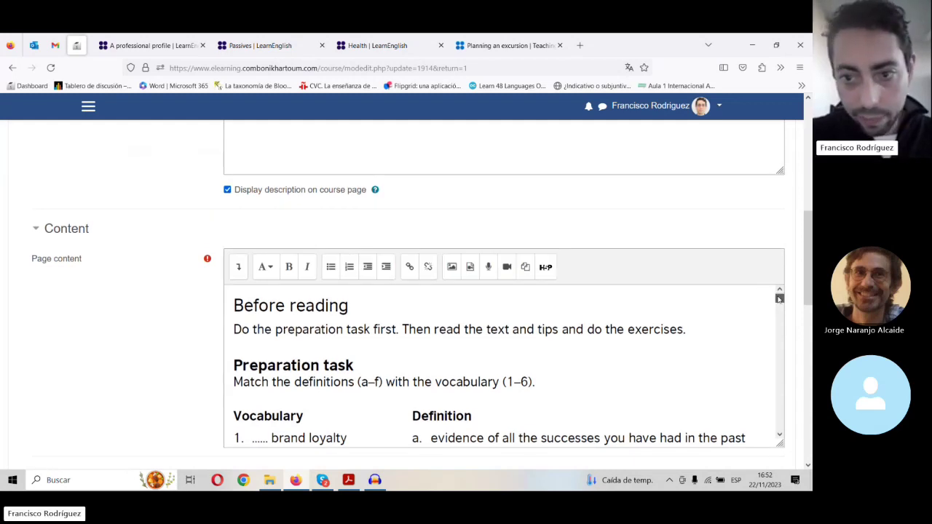
key("ctrl+a")
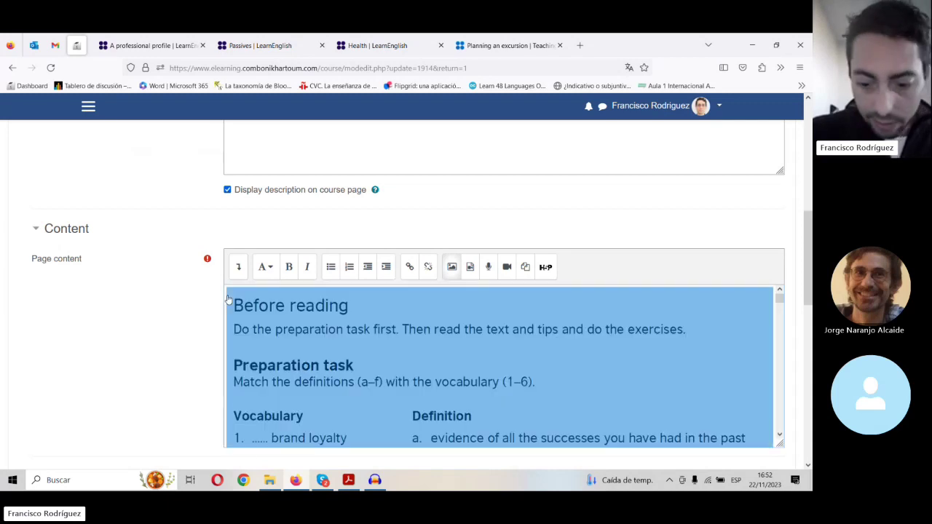
scroll(227, 299, "down", 1)
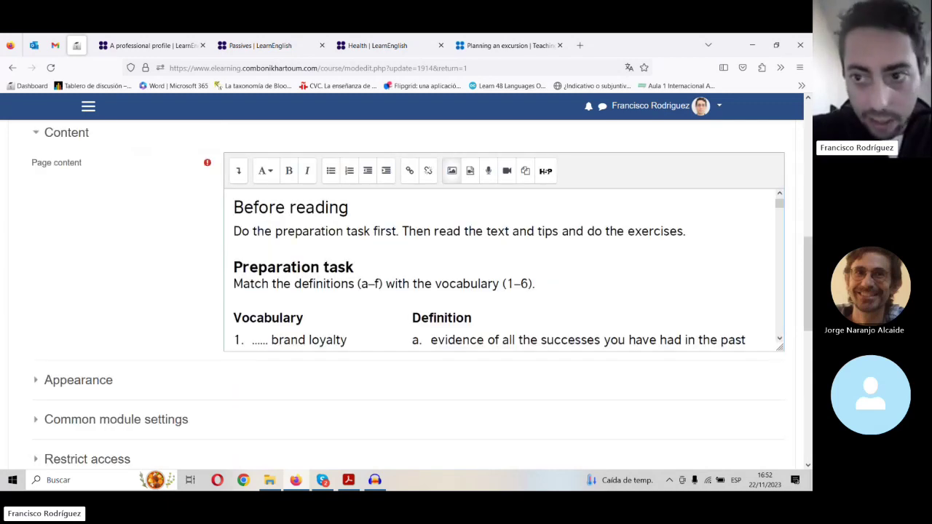
key("Return")
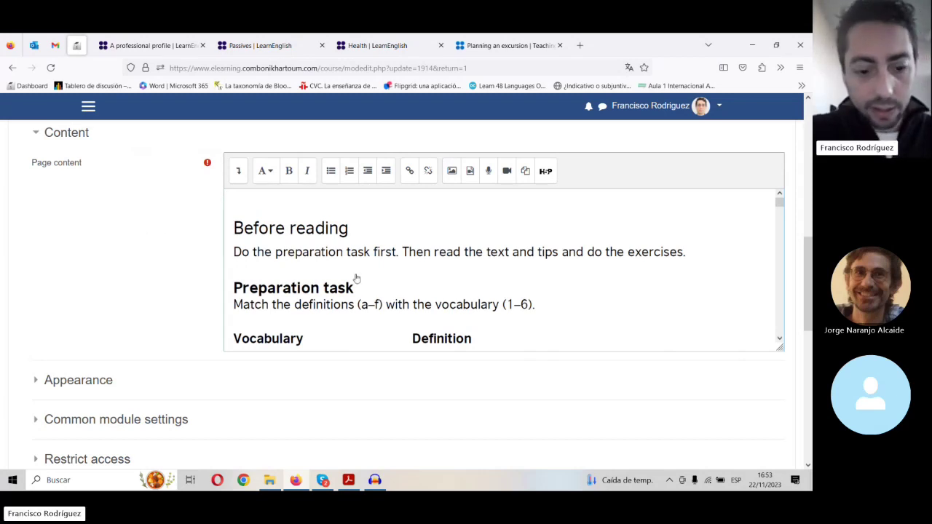
type("Do")
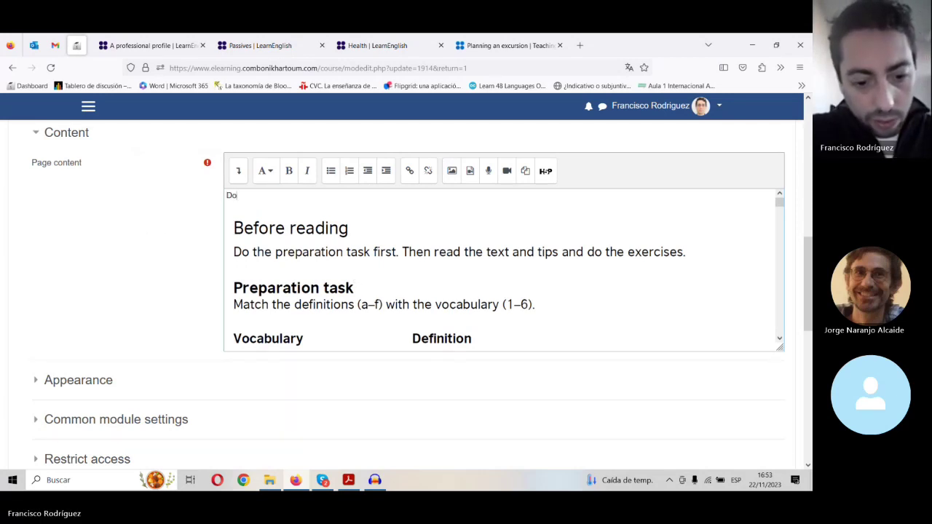
type(" the")
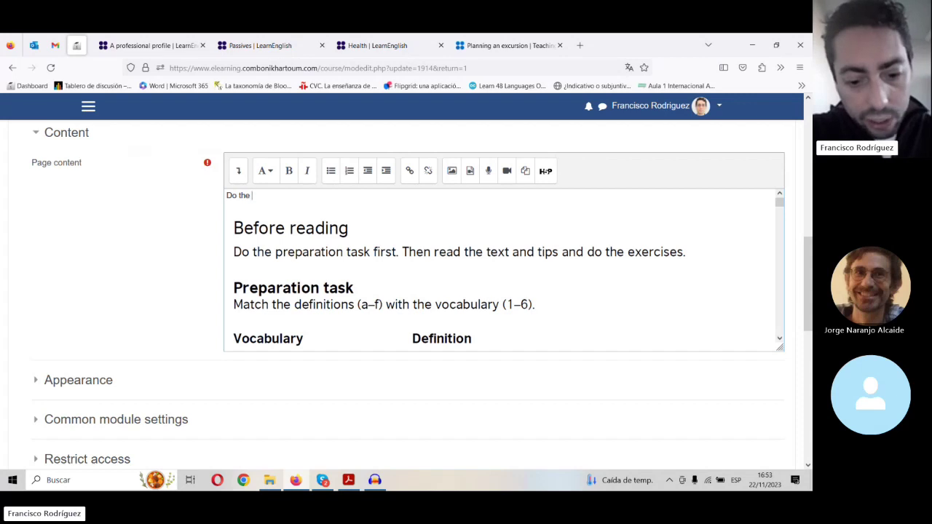
type(" preparation task ")
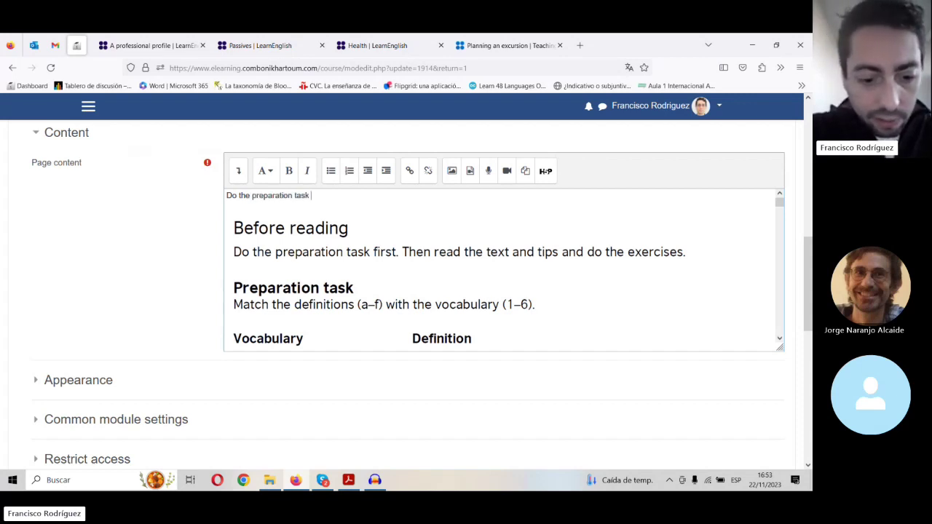
type("first, and then ")
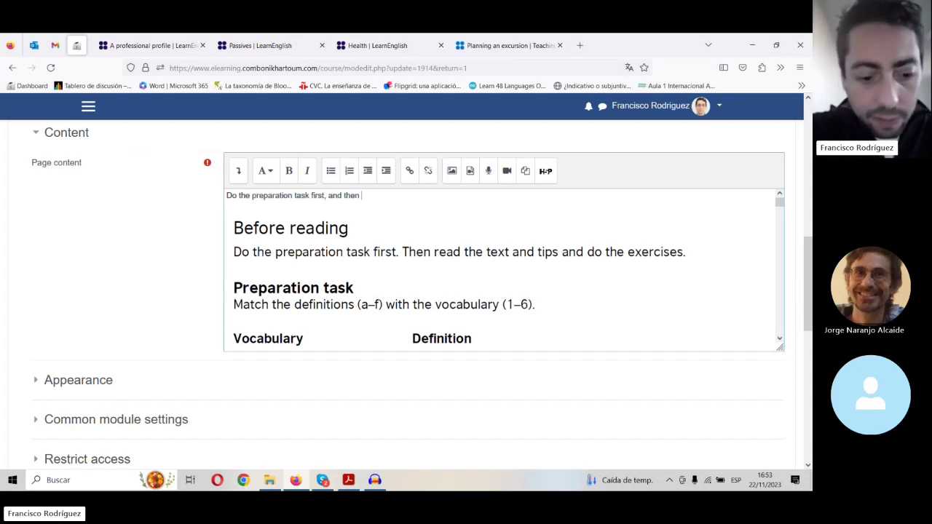
type("listen")
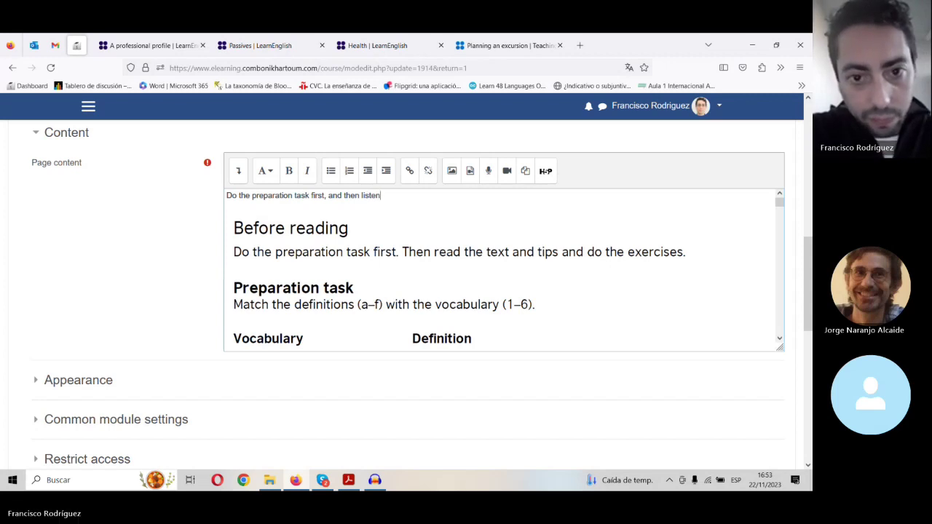
type(" to the audio")
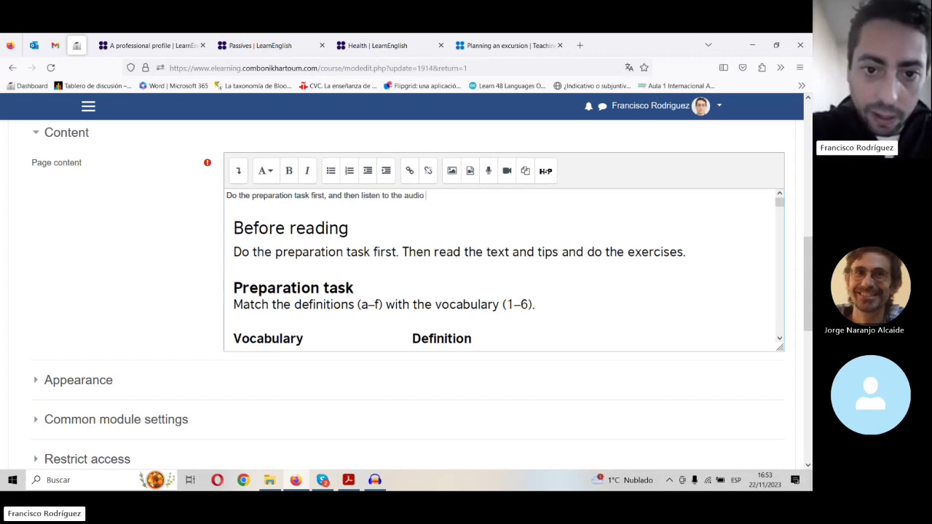
type(" to c")
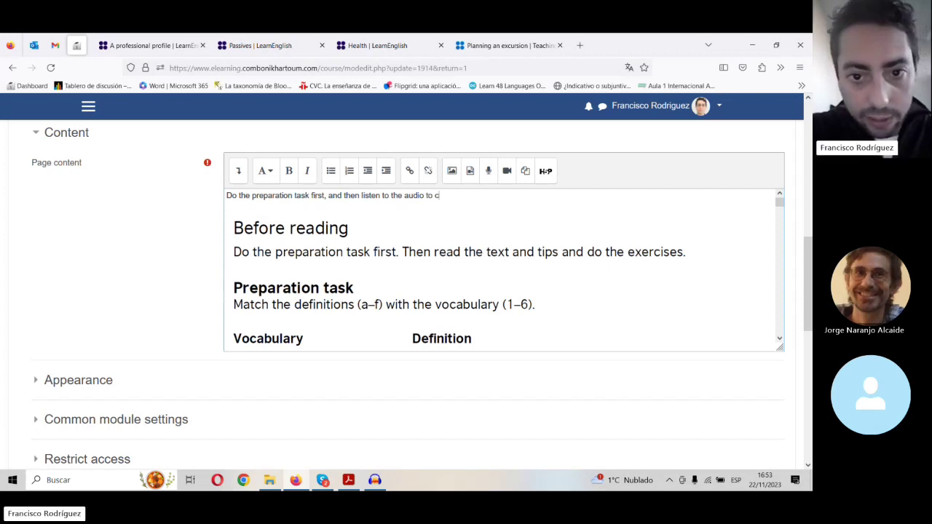
type("r")
type("orrect")
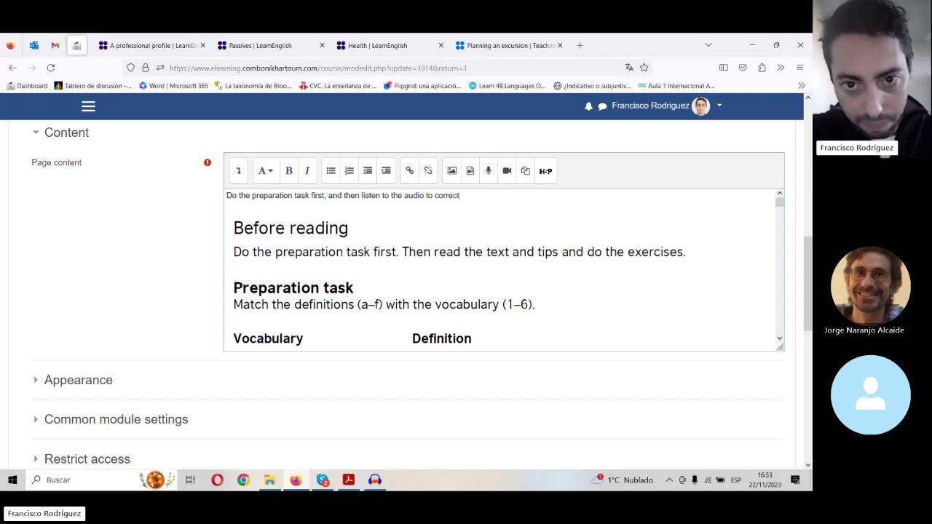
type(" it")
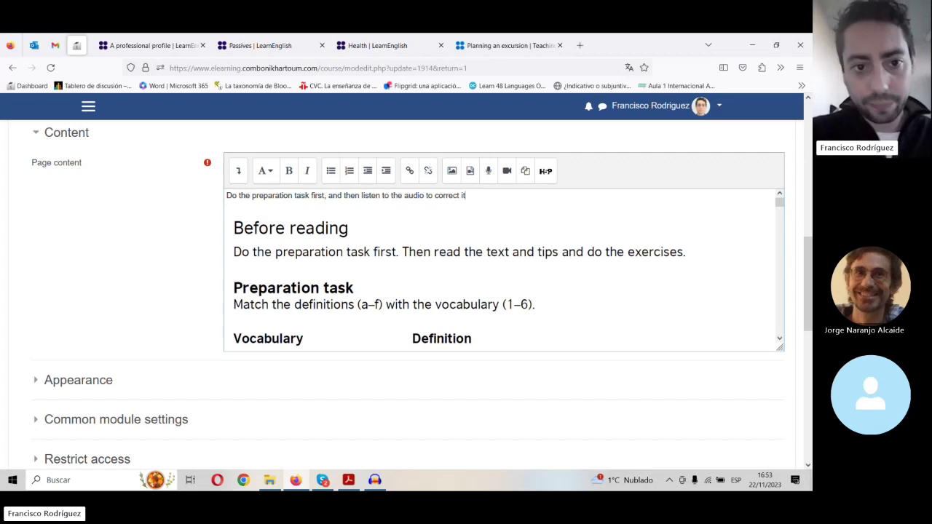
type(".")
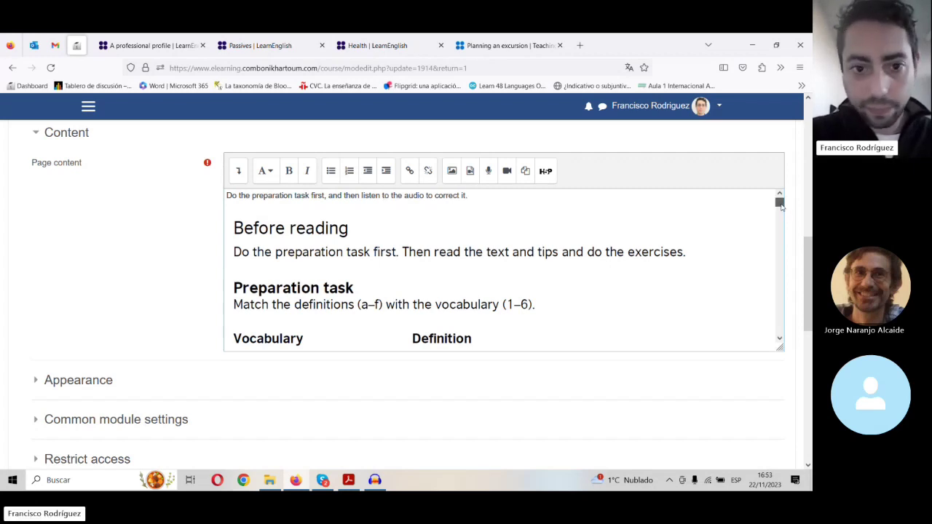
Step: Start inserting an audio file in the empty line between the preparation task and Reading text: A professional profile, uploading it from the computer
left_click_drag(780, 206, 646, 230)
left_click(465, 252)
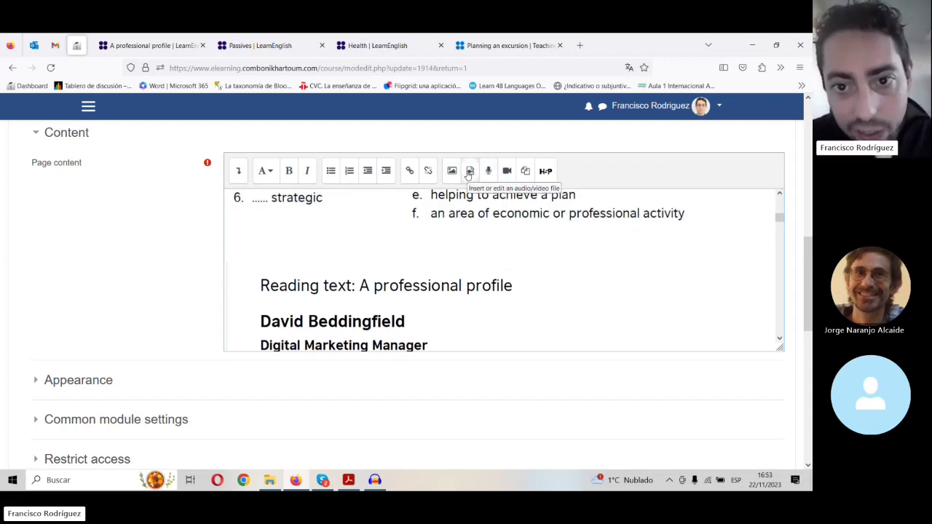
left_click(470, 171)
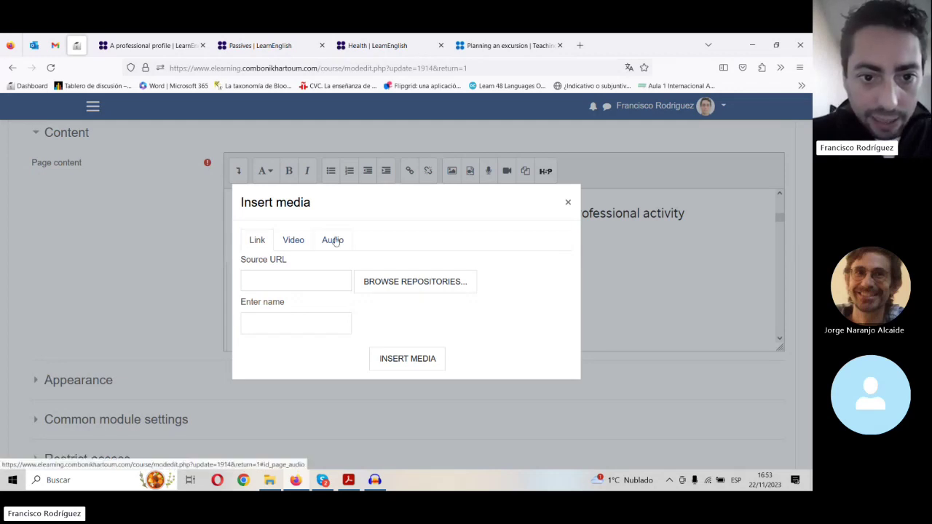
left_click(332, 240)
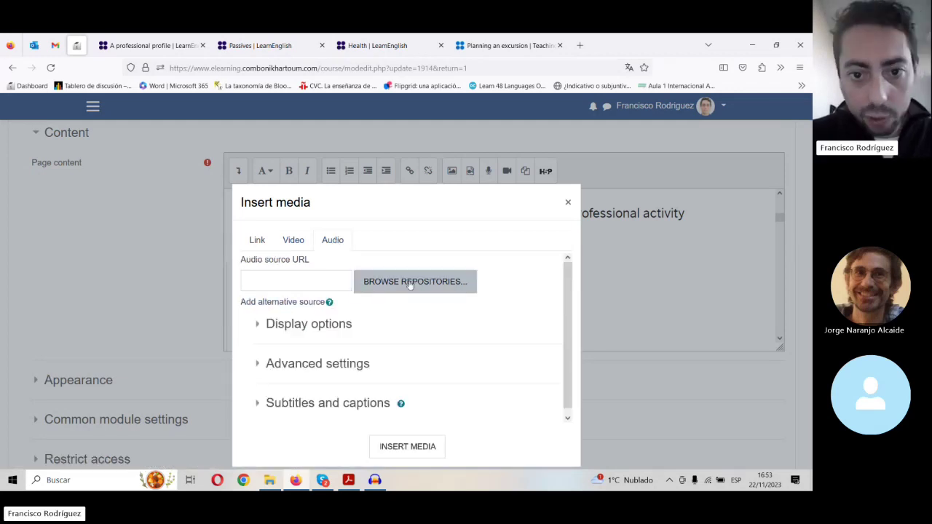
left_click(410, 284)
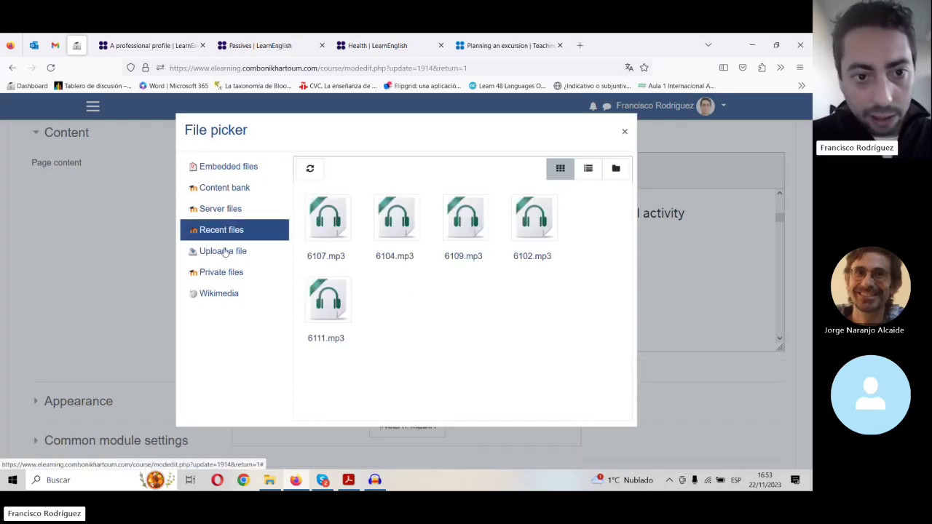
left_click(225, 250)
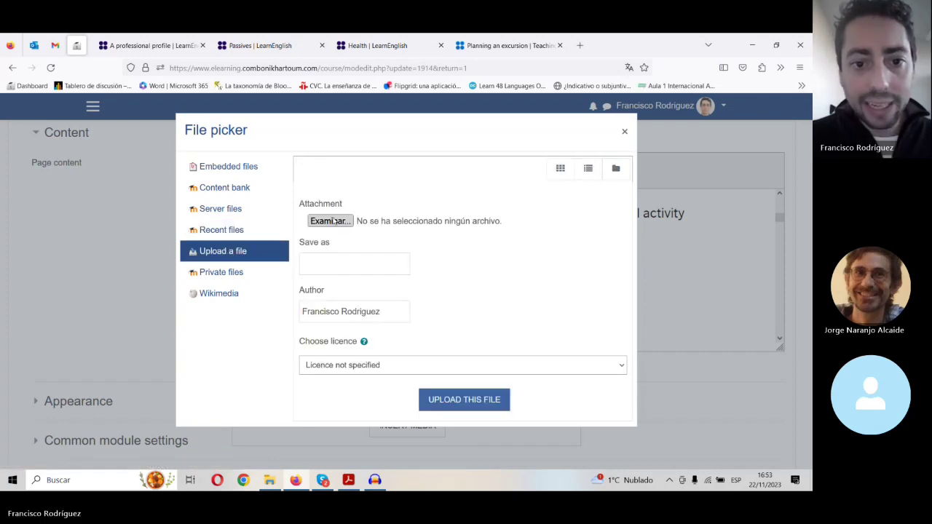
left_click(334, 221)
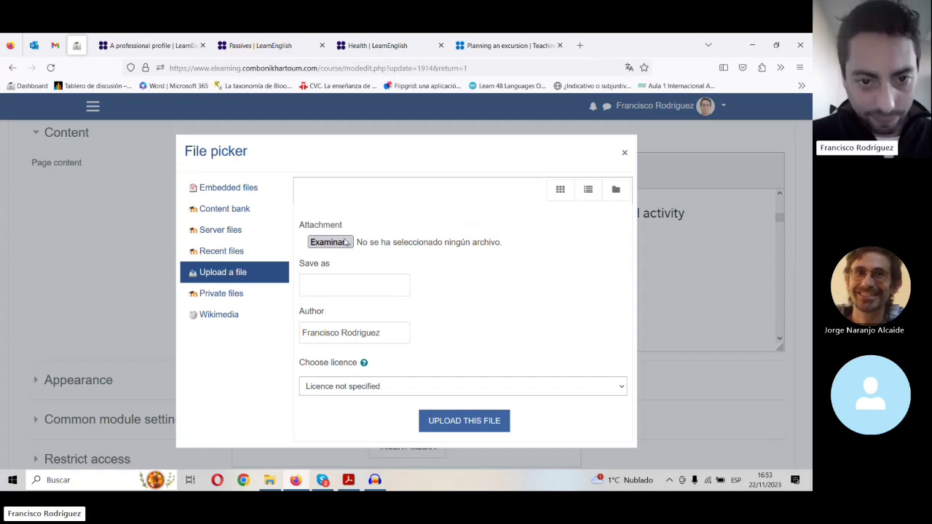
left_click(346, 242)
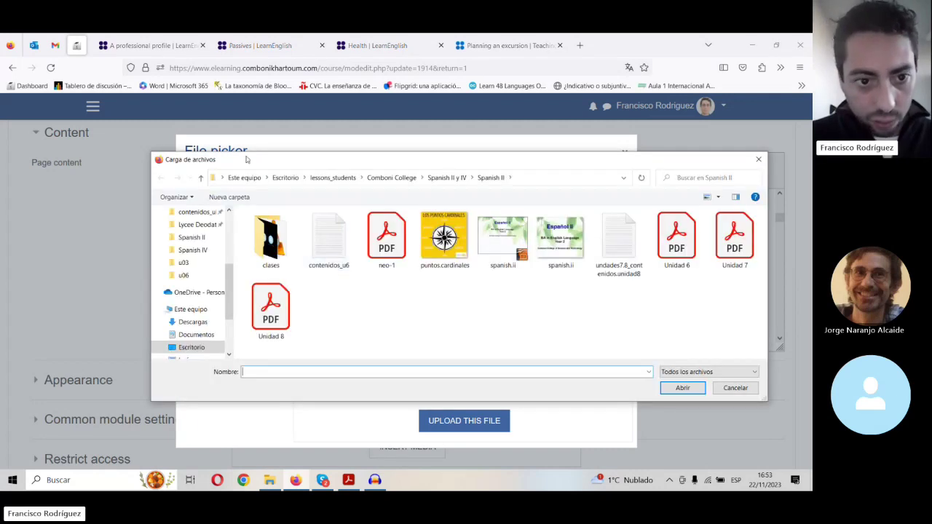
Step: Choose 1.1.1.mp3 from Comboni College > Seminario profes Moodle > Unit 1 Audios as the attachment
left_click_drag(231, 291, 231, 253)
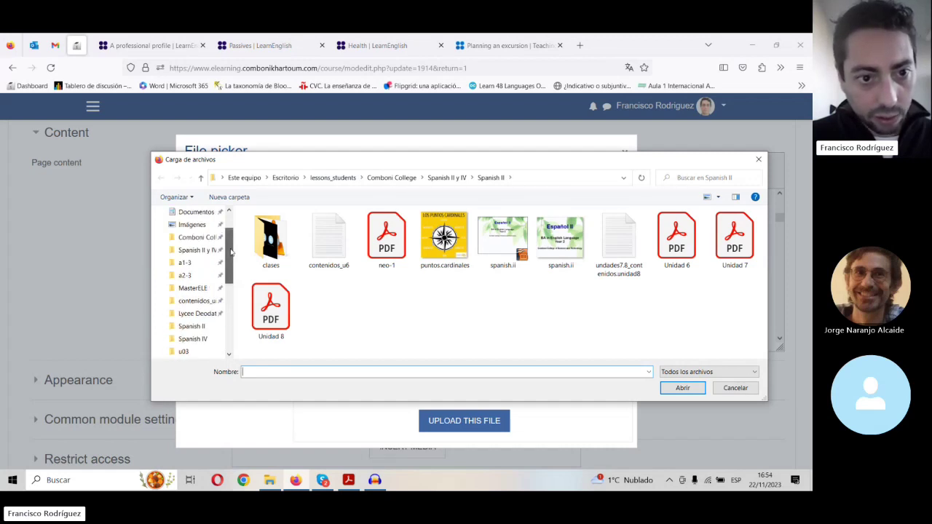
left_click(191, 239)
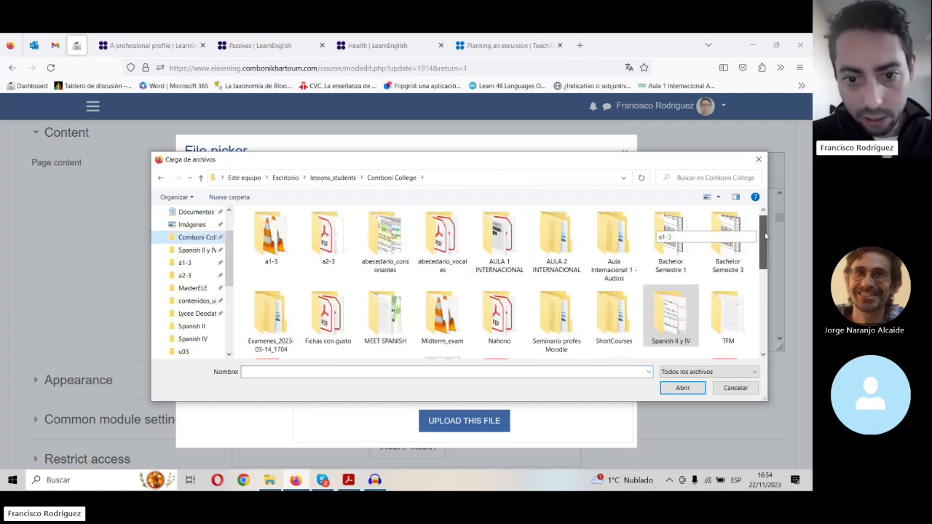
scroll(560, 286, "down", 1)
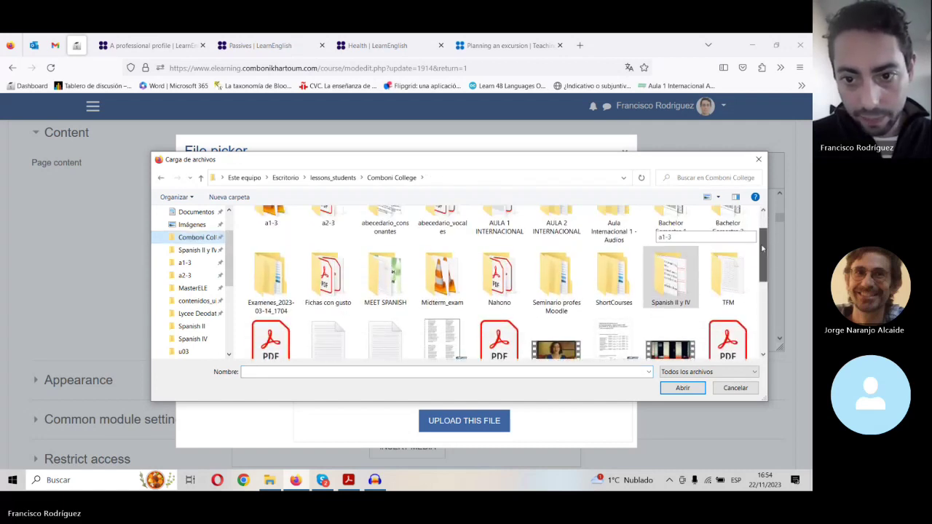
double_click(555, 286)
left_click(274, 229)
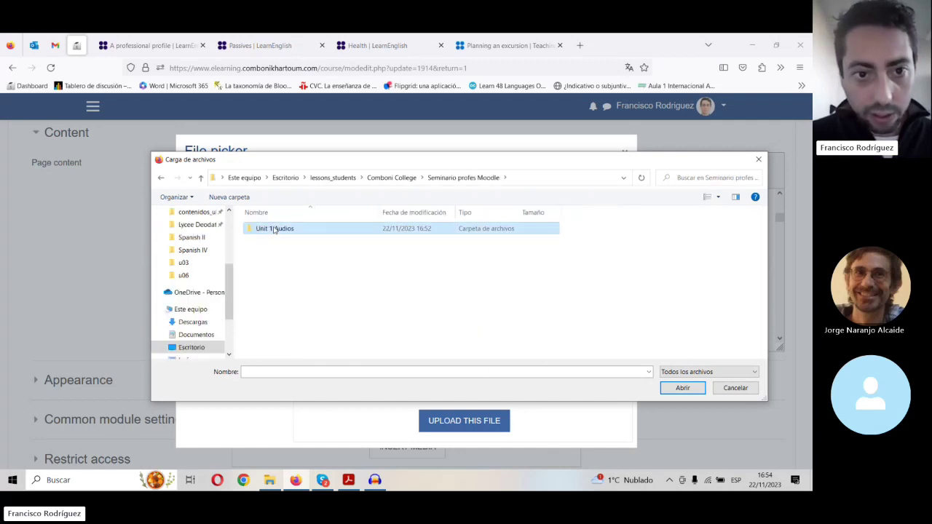
double_click(273, 229)
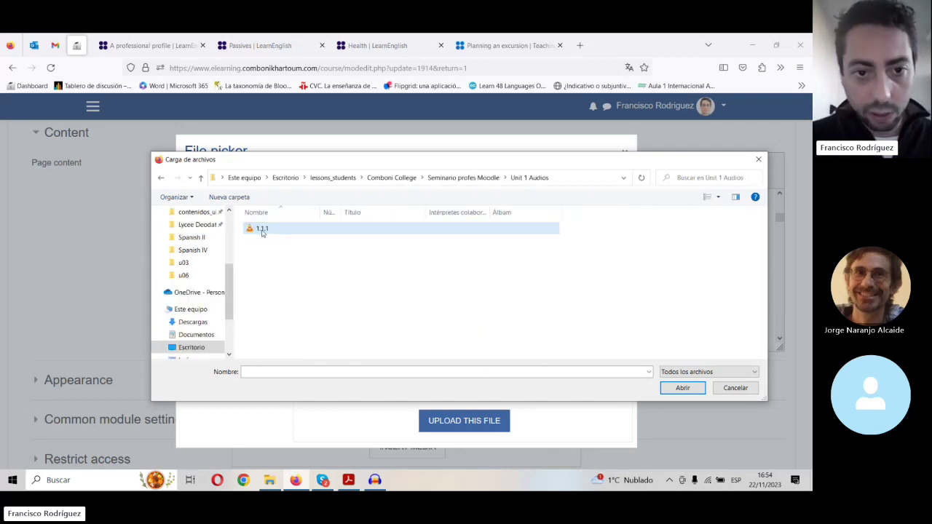
double_click(276, 230)
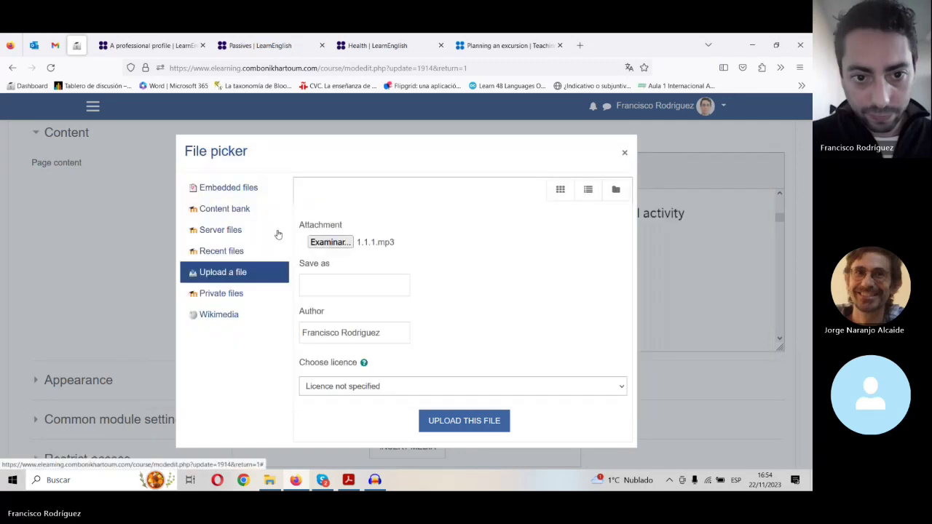
Step: Upload the chosen audio file and insert it into the page content
left_click(484, 425)
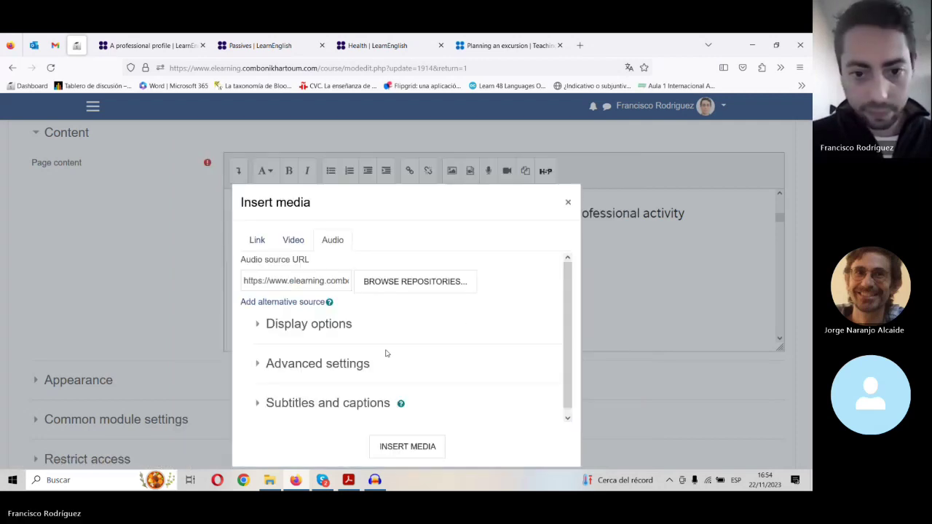
scroll(387, 353, "down", 1)
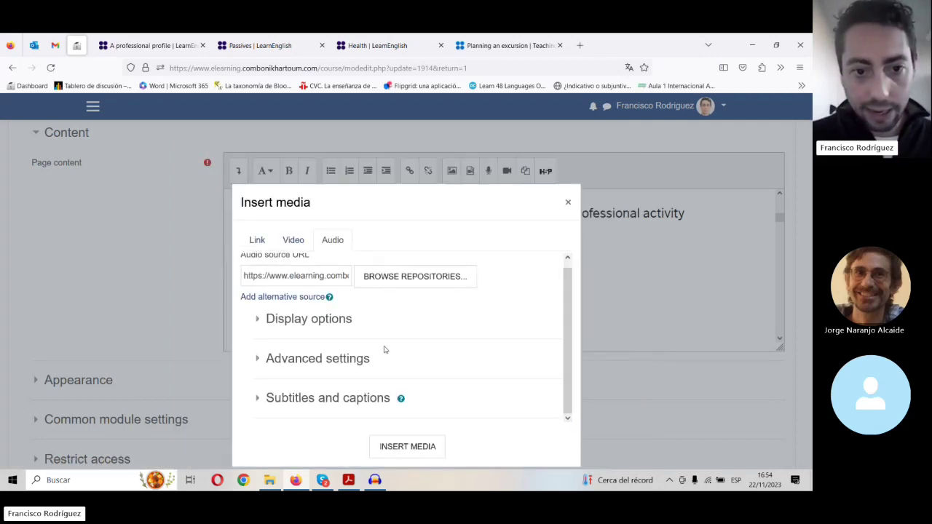
left_click(408, 448)
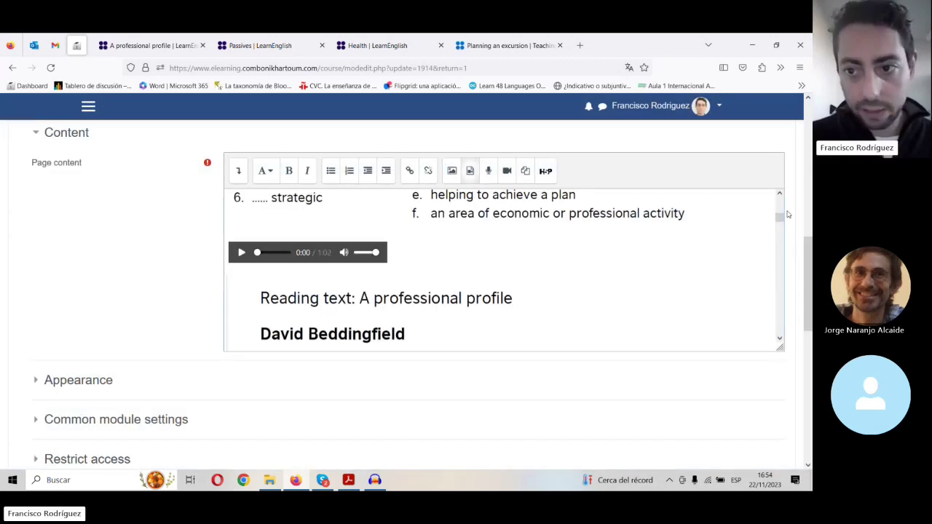
Step: Check the audio player's position below the preparation task, and save and display the page
mouse_move(780, 219)
left_mouse_down()
mouse_move(780, 206)
mouse_move(781, 214)
left_mouse_up()
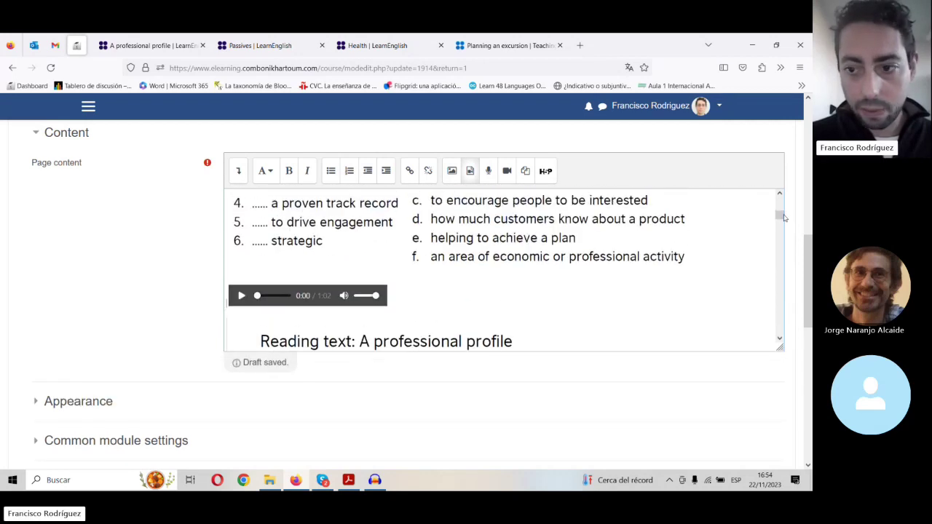
left_click_drag(810, 257, 810, 289)
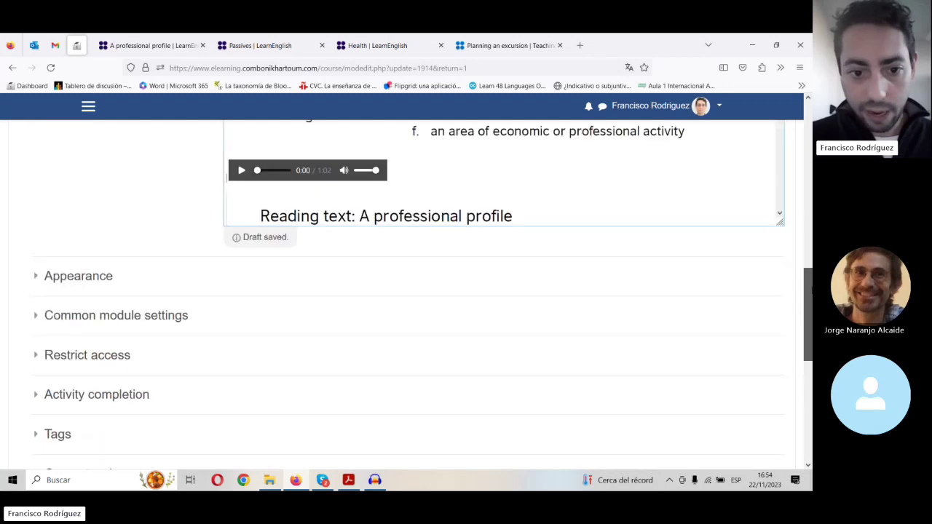
scroll(637, 287, "down", 2)
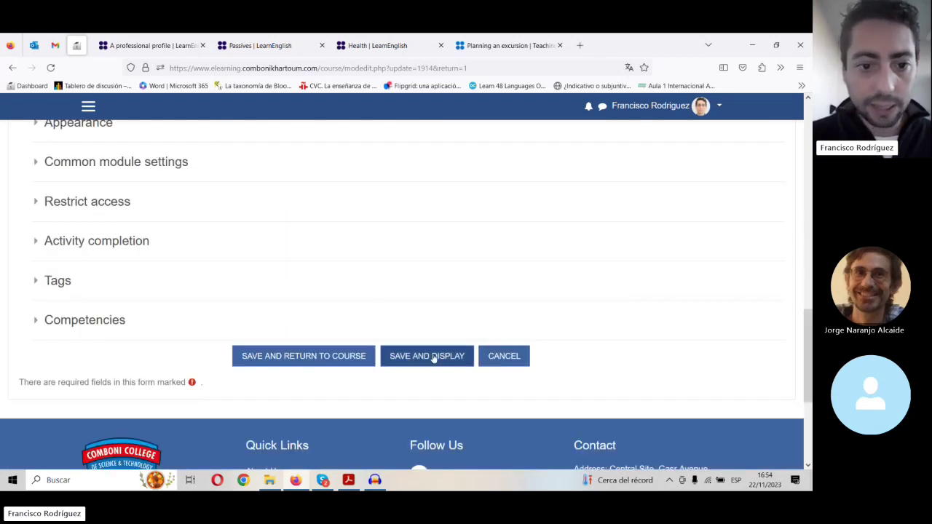
scroll(379, 353, "down", 1)
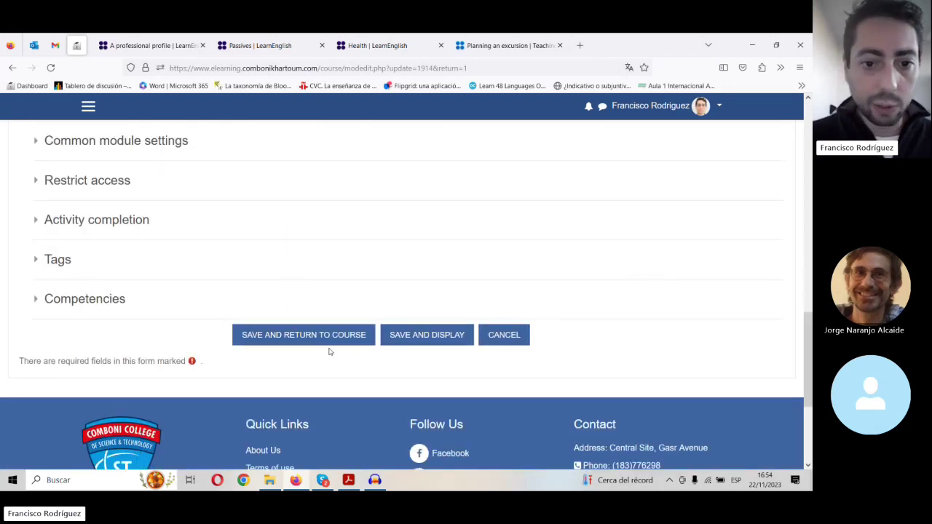
left_click(427, 335)
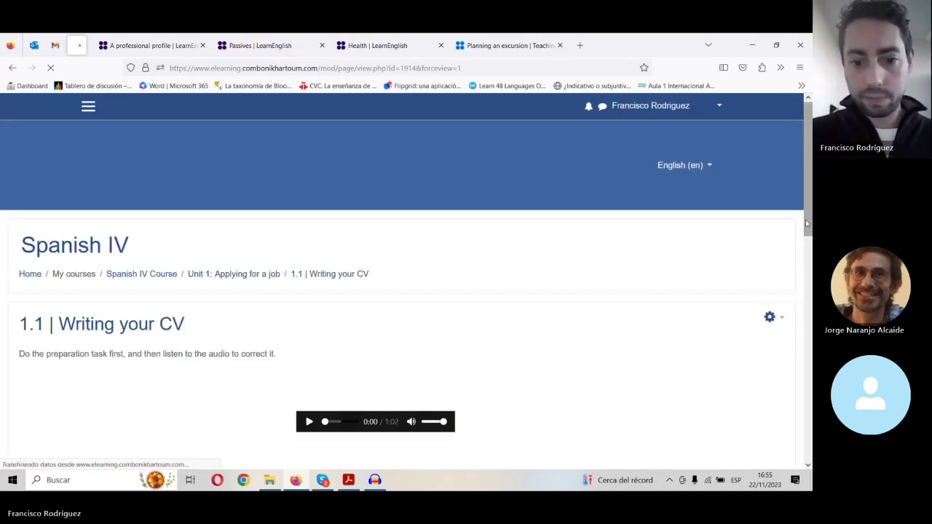
Step: Reduce the browser zoom to 67% so that the preparation task and its audio player can be viewed together
left_click_drag(807, 223, 807, 348)
left_click(801, 67)
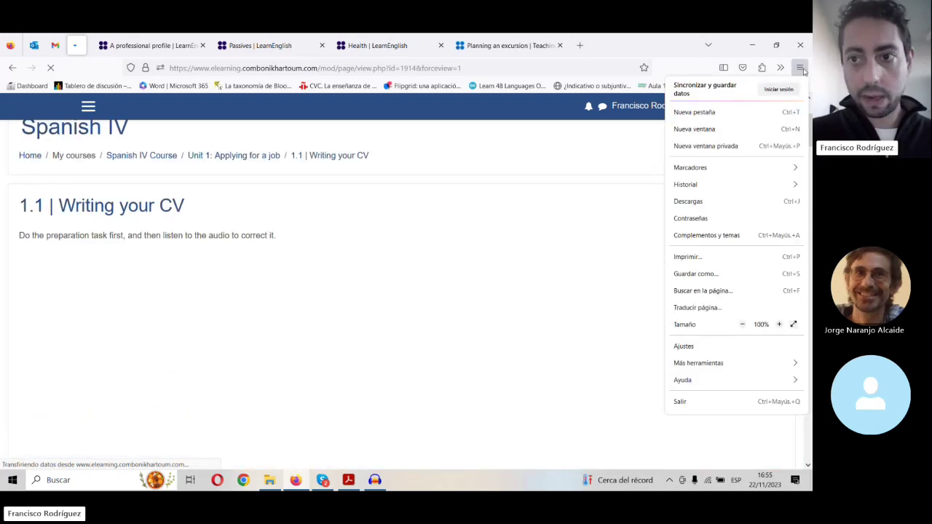
left_click(742, 325)
left_click(742, 325)
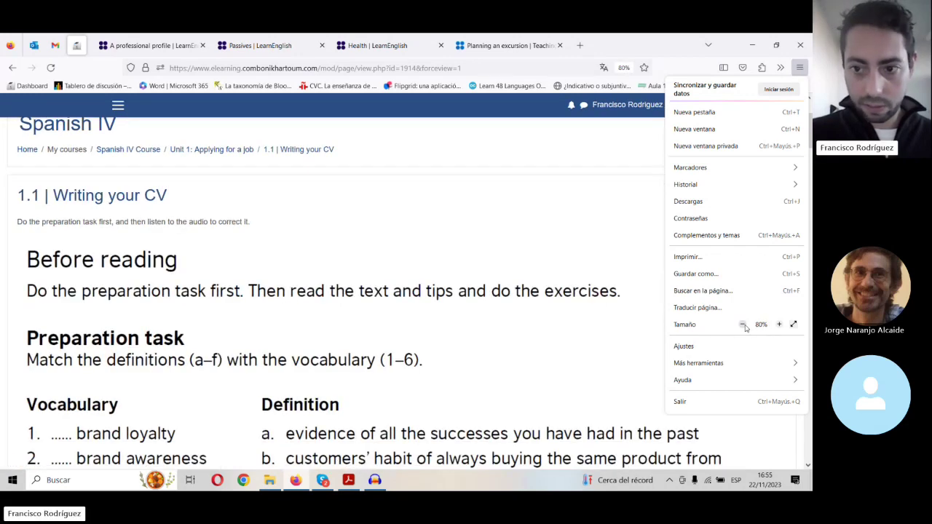
left_click(743, 325)
left_click(743, 325)
left_click(584, 293)
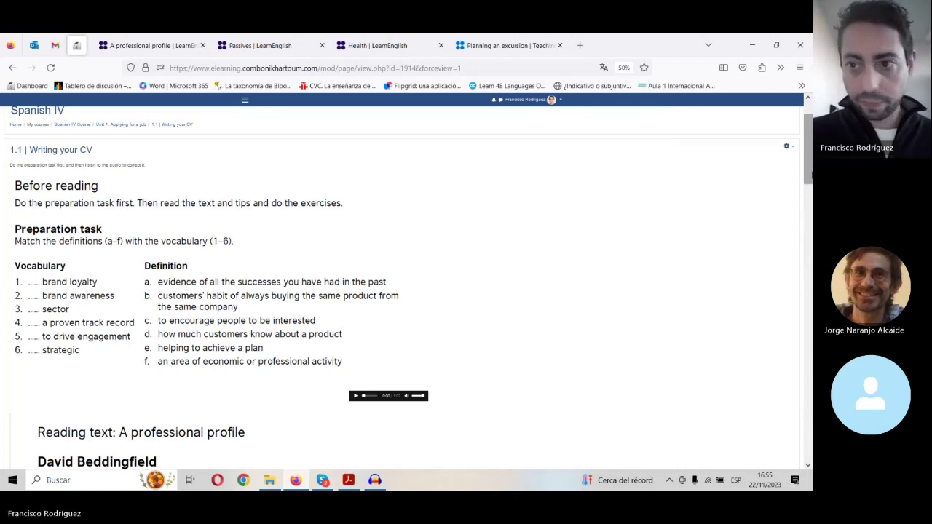
scroll(175, 208, "up", 1)
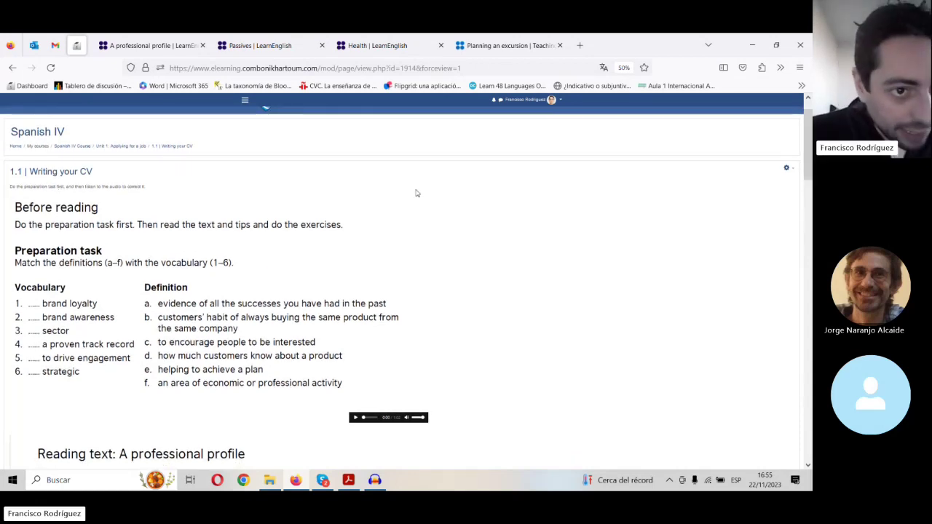
left_click(799, 67)
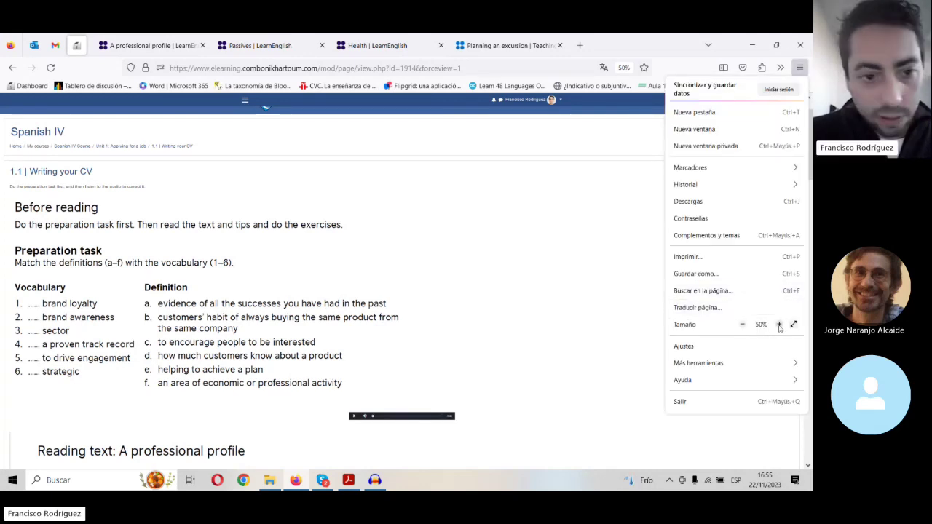
left_click(780, 325)
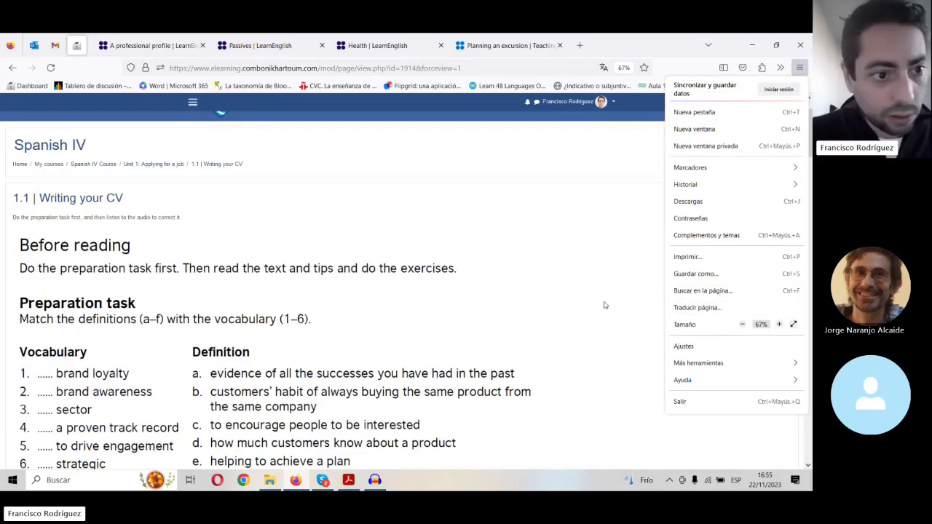
left_click(604, 306)
Step: Review the saved page from the preparation task and audio player through the reading text to Tasks 1, 2 and 3
scroll(510, 350, "down", 3)
scroll(437, 394, "up", 1)
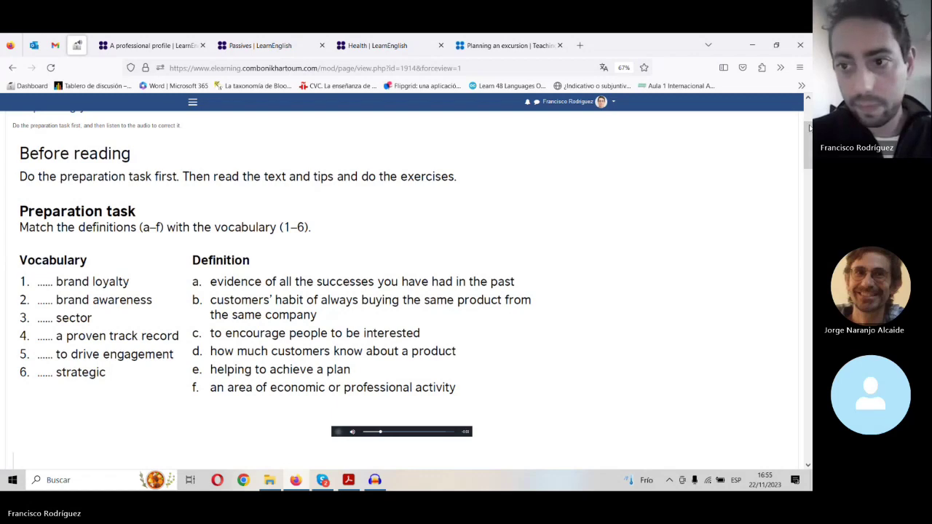
mouse_move(808, 143)
left_mouse_down()
mouse_move(808, 116)
mouse_move(810, 129)
left_mouse_up()
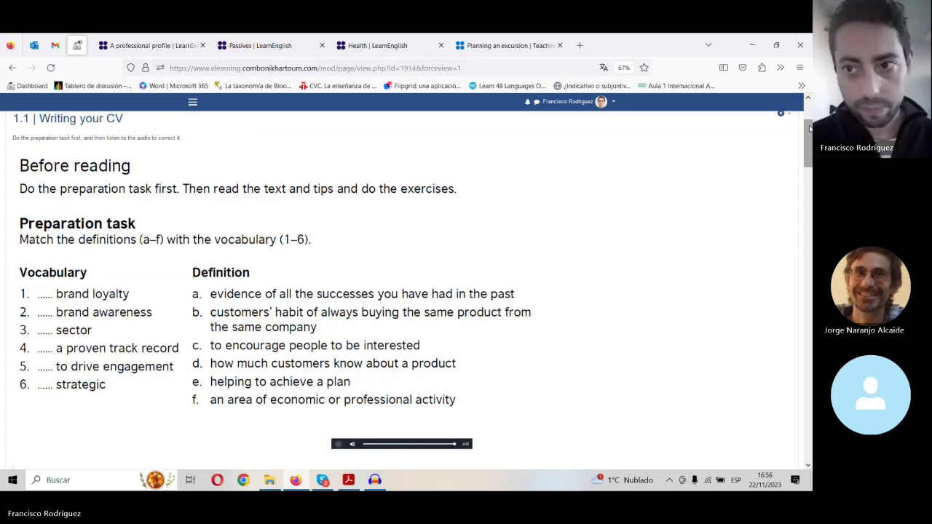
left_click_drag(809, 128, 808, 130)
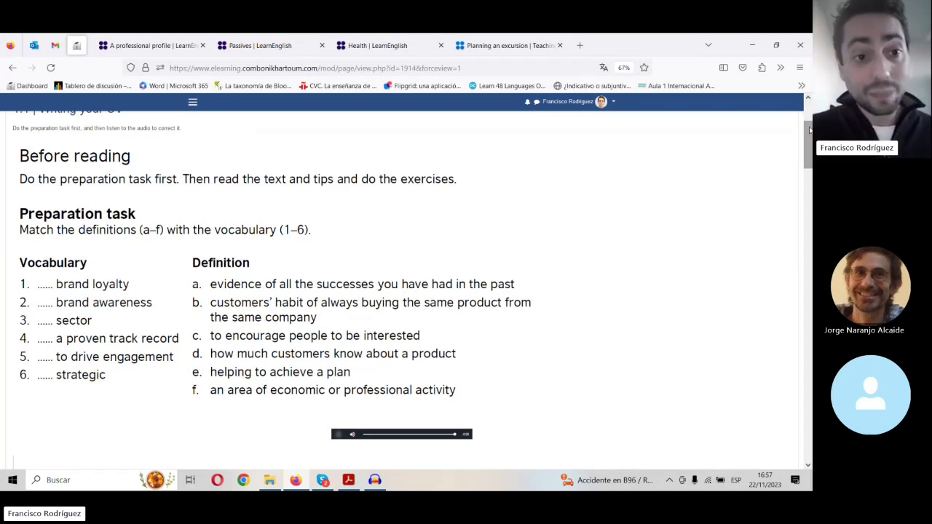
left_click_drag(810, 130, 810, 134)
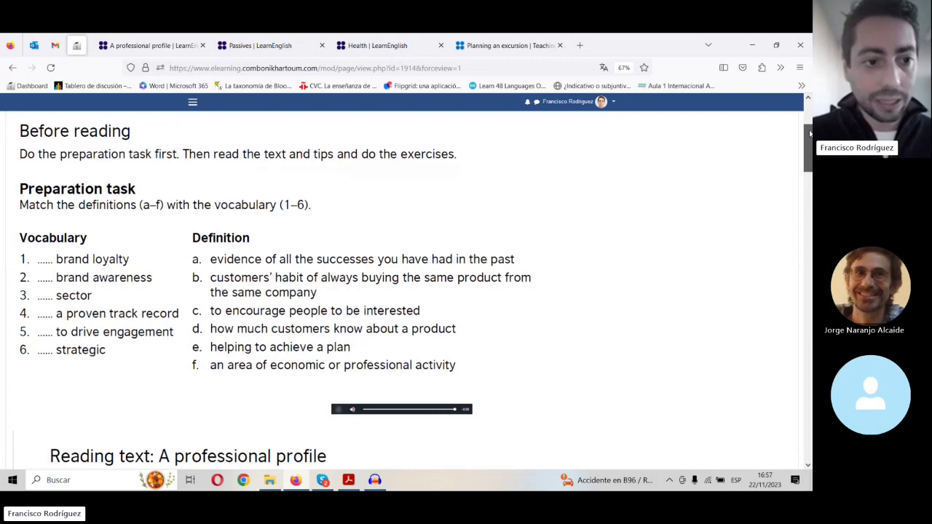
left_click_drag(810, 133, 806, 281)
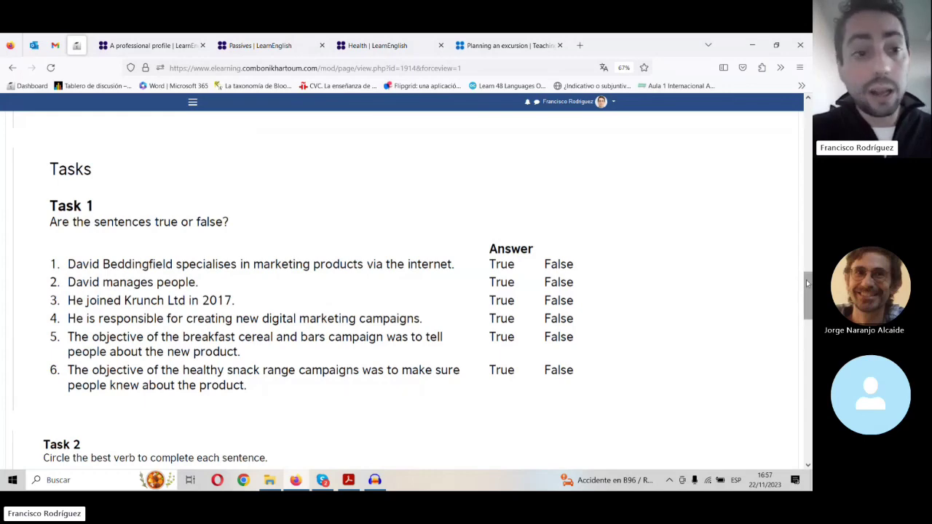
left_click_drag(807, 284, 809, 175)
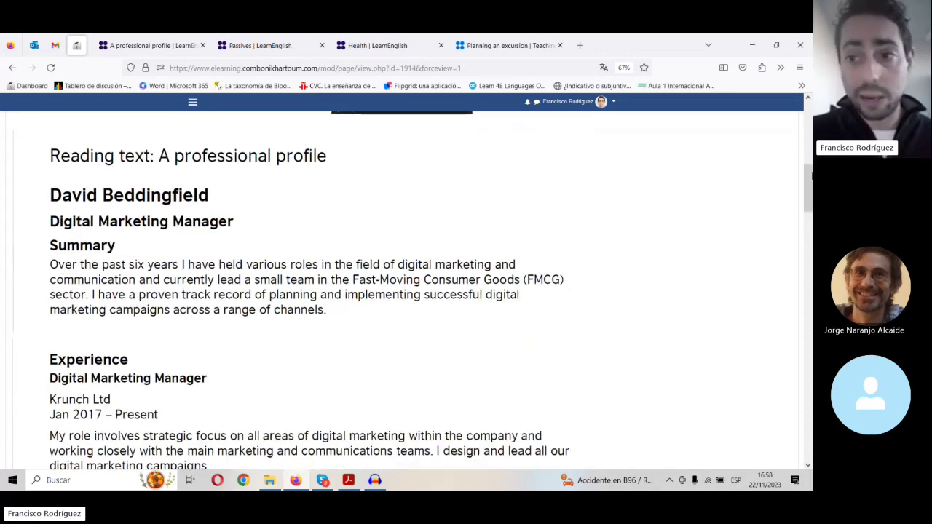
left_click_drag(809, 176, 807, 182)
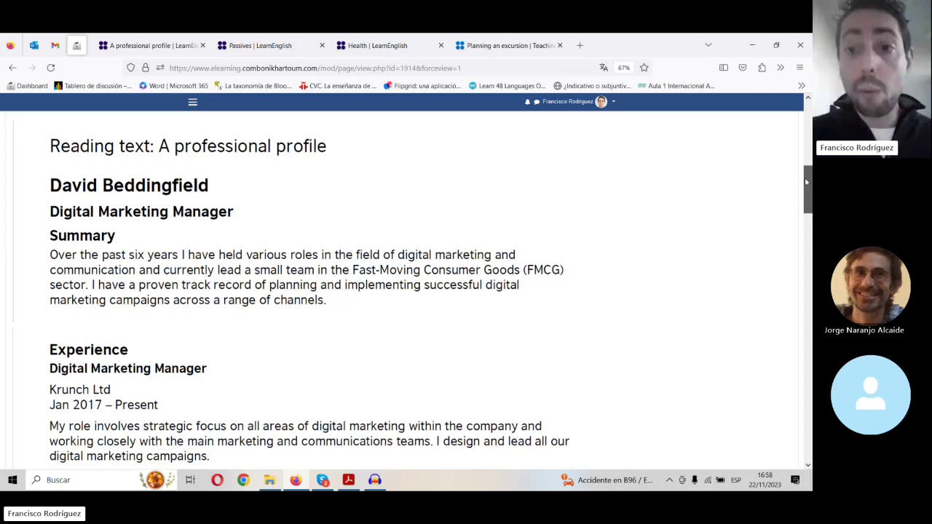
left_click_drag(806, 182, 806, 141)
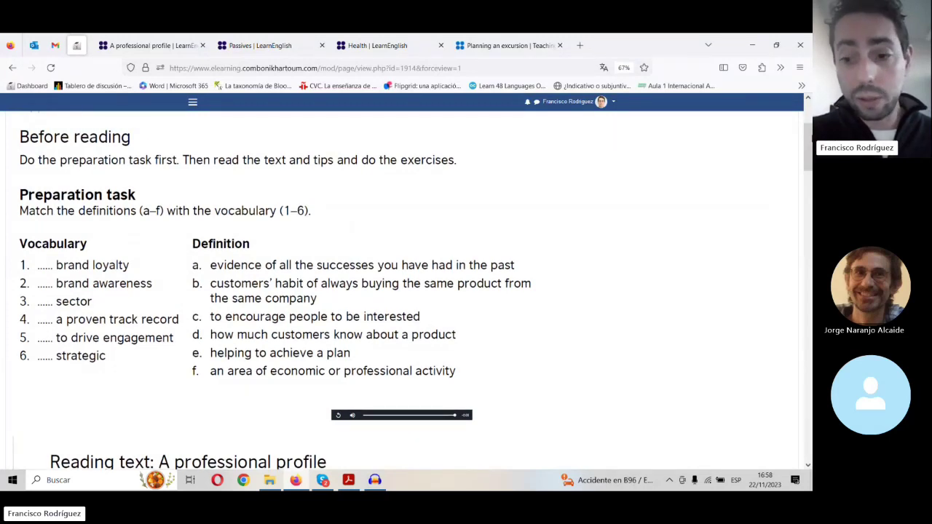
left_click_drag(807, 141, 799, 330)
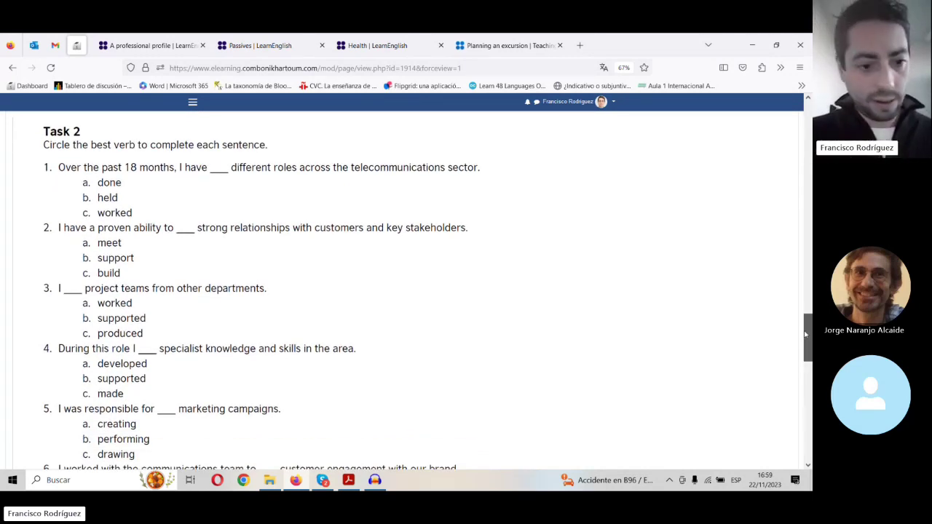
left_click_drag(806, 334, 806, 392)
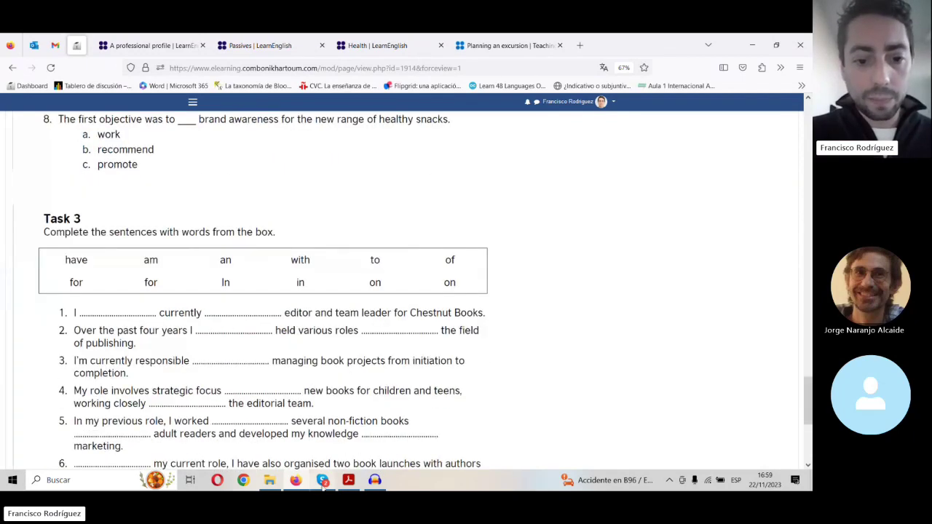
Step: Check the webinar call in Skype and return to the Moodle page in Firefox at the Tips section
left_click(323, 482)
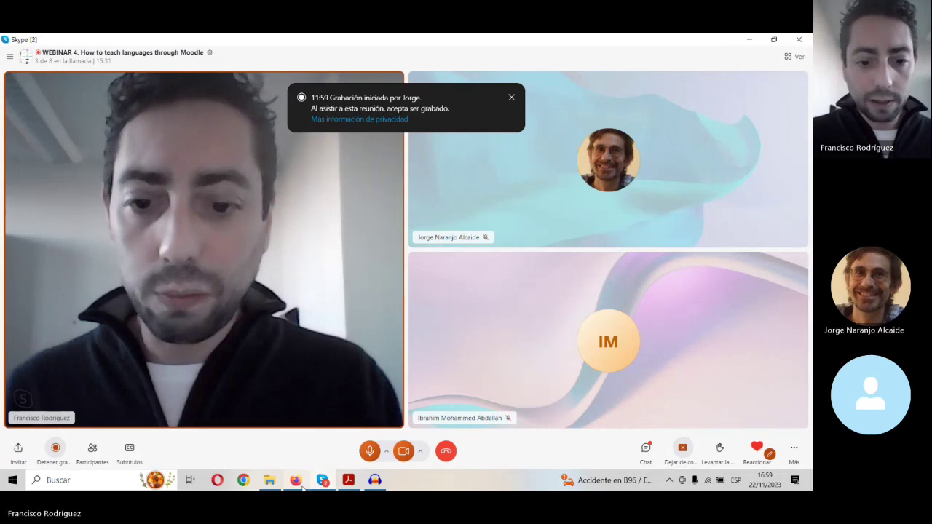
left_click(298, 483)
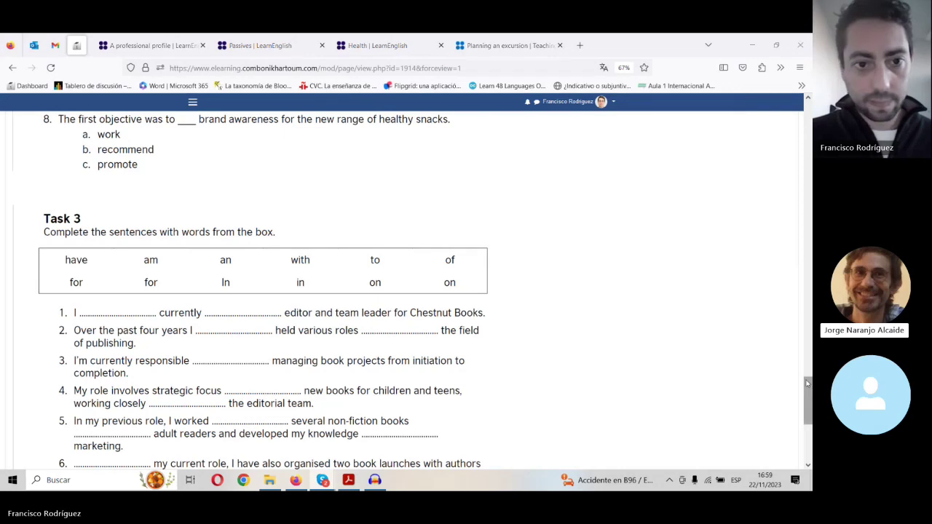
left_click_drag(807, 383, 809, 233)
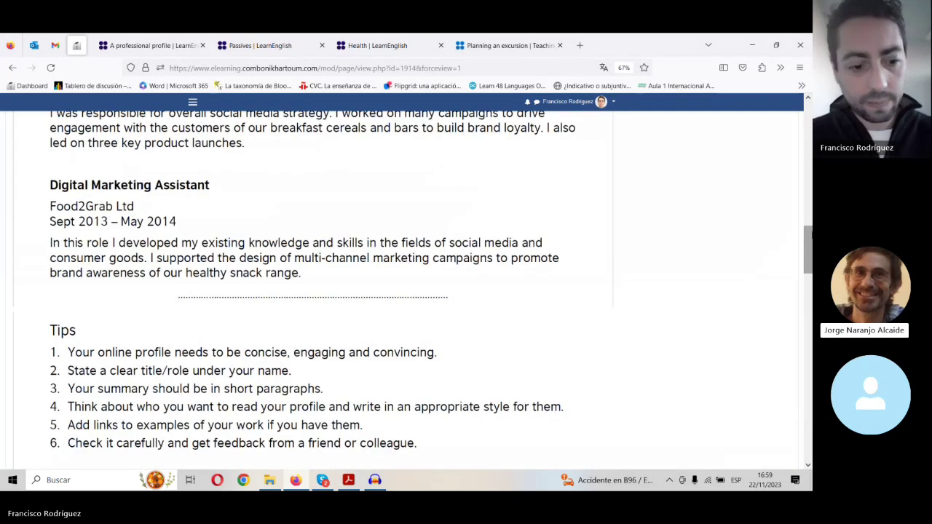